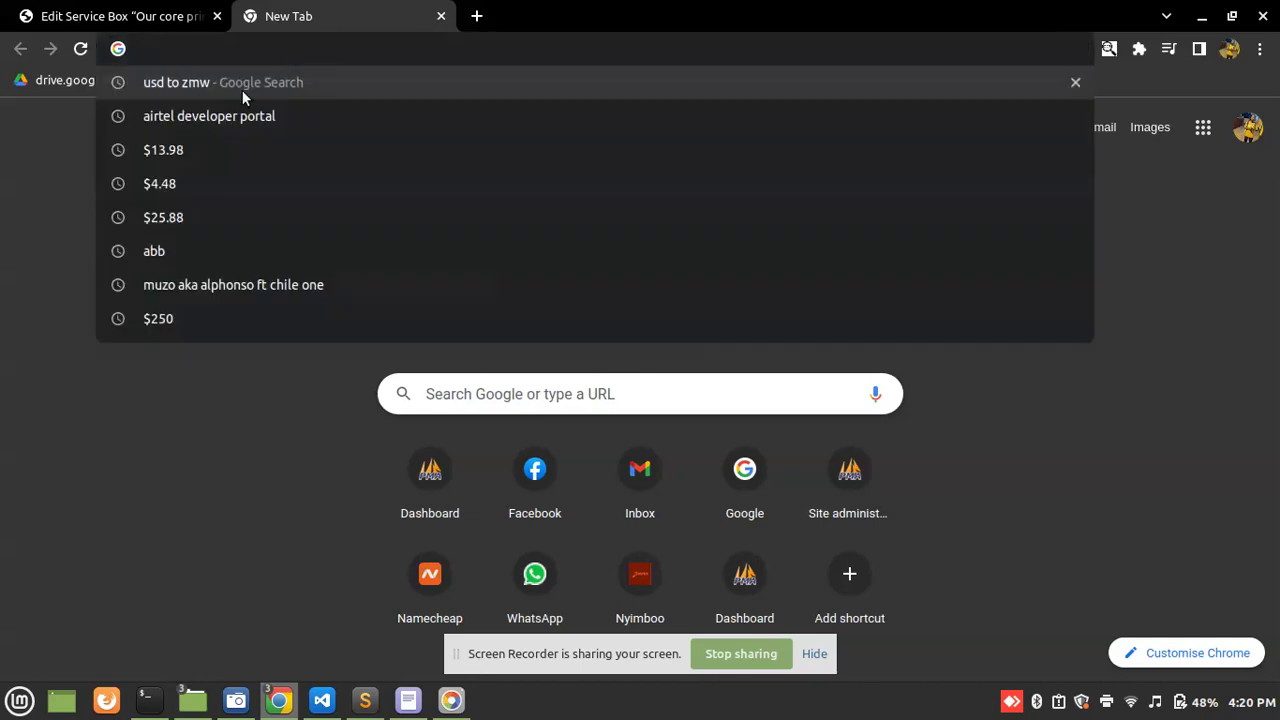
- Search Google for 'airtel developer portal' and open the Airtel Africa developer portal result
click(3, 252)
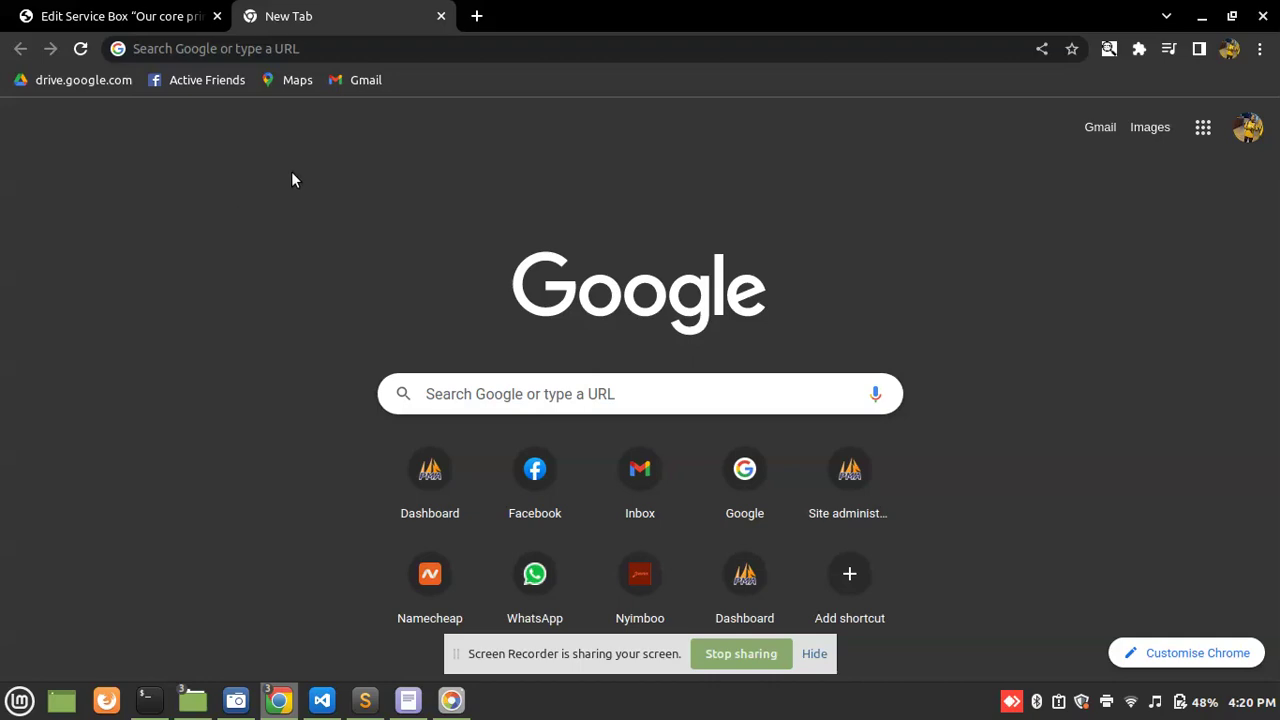
click(413, 50)
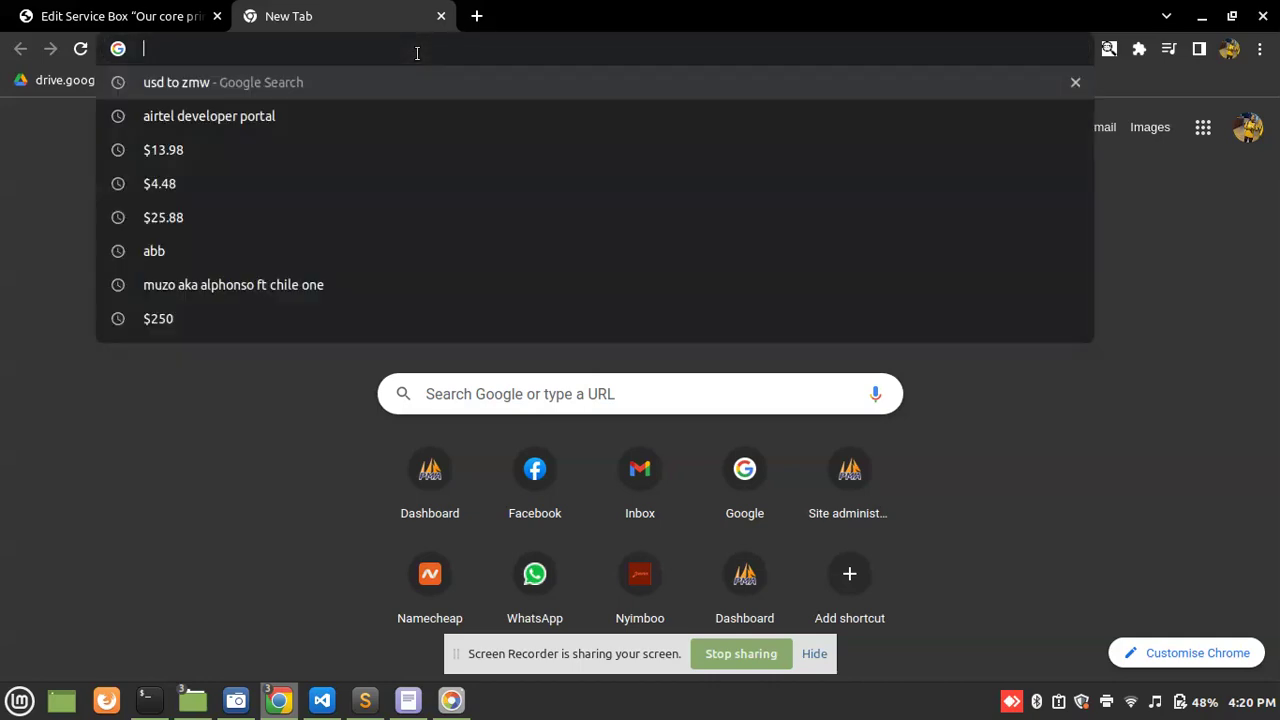
click(209, 441)
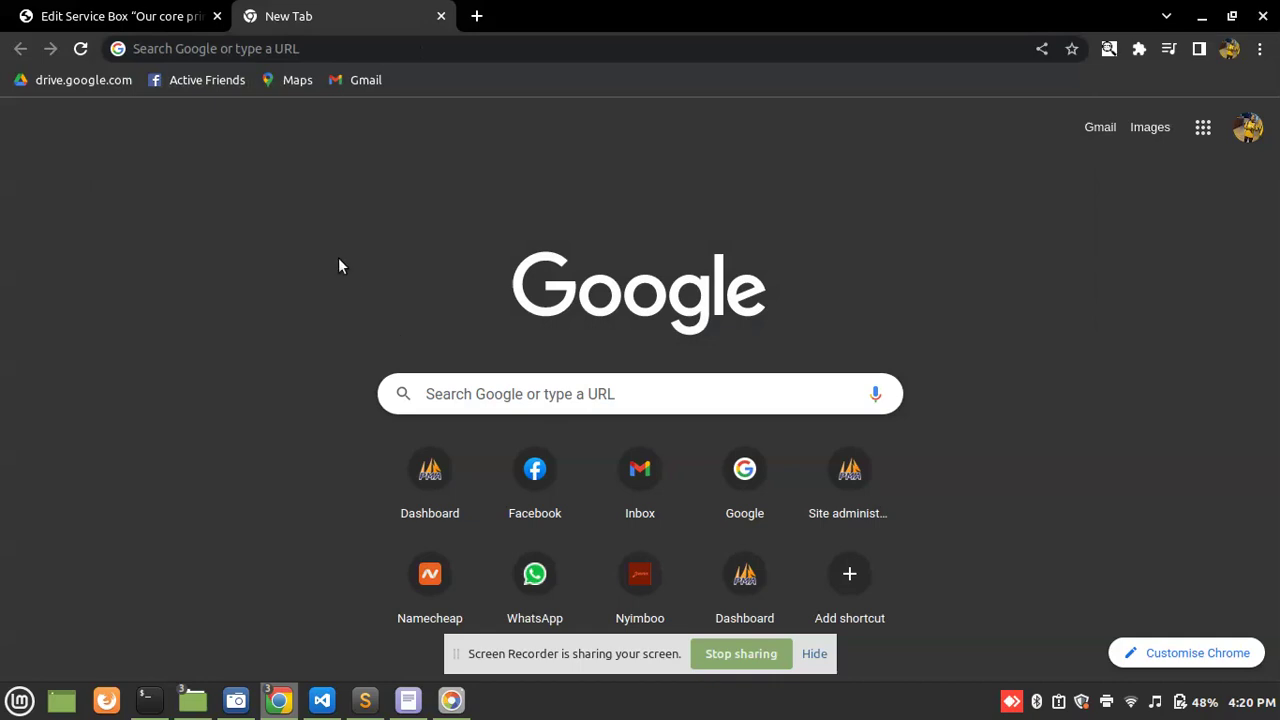
click(463, 405)
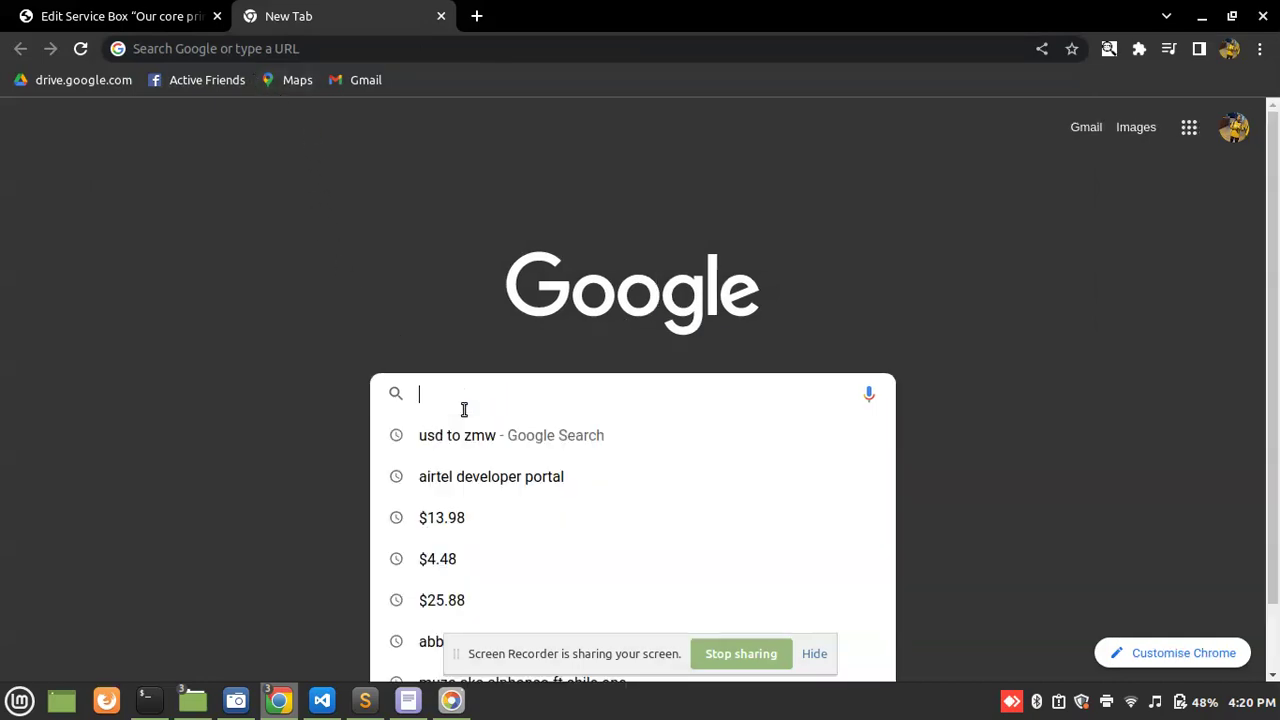
text(airtel d)
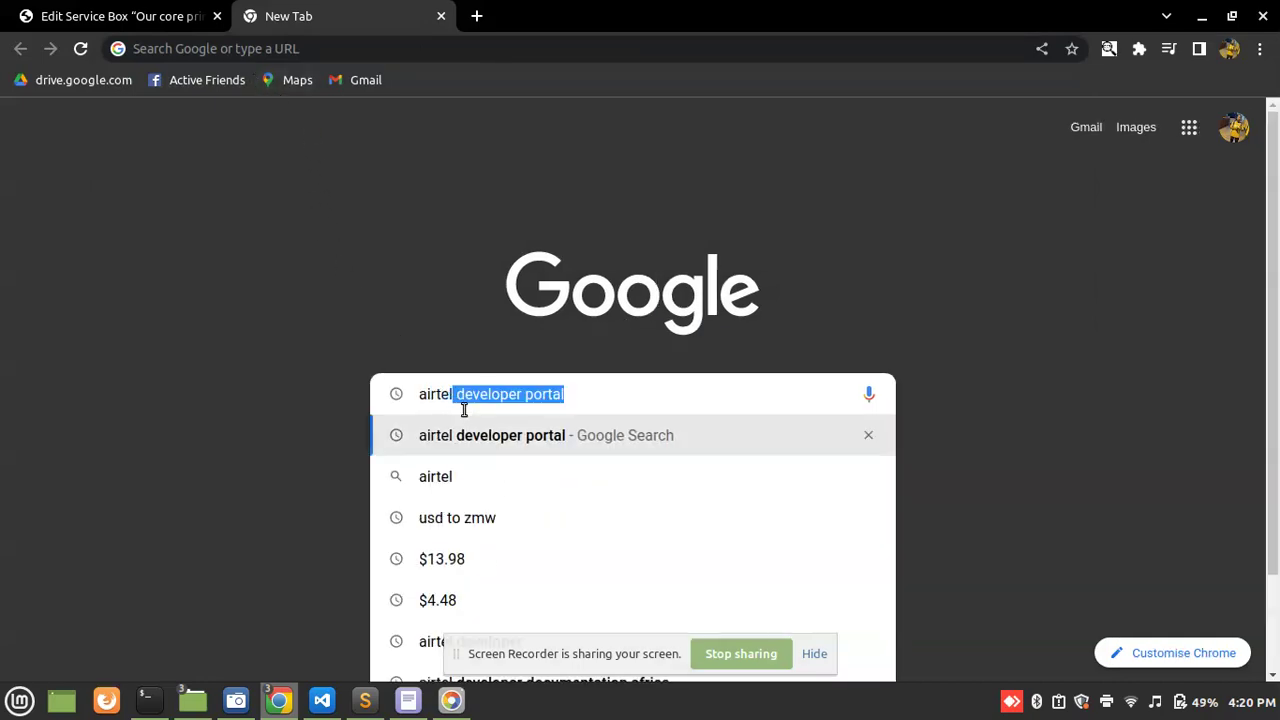
text(eve)
key(Return)
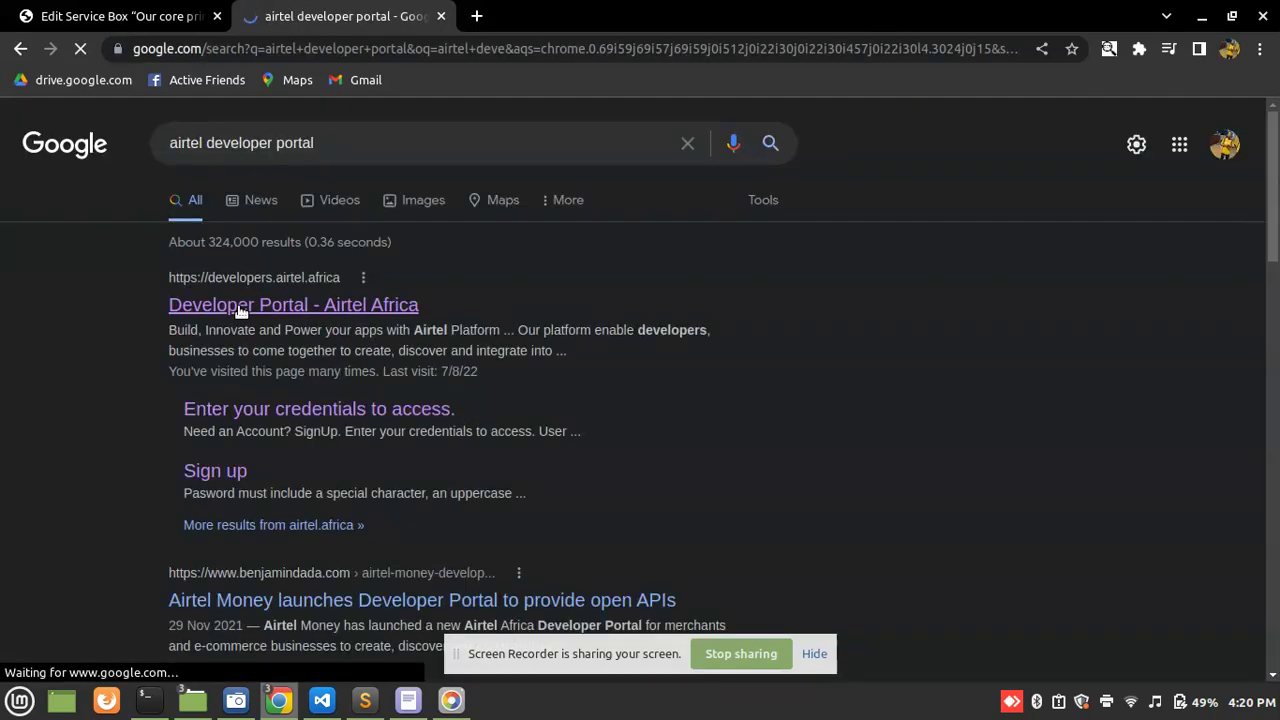
click(216, 304)
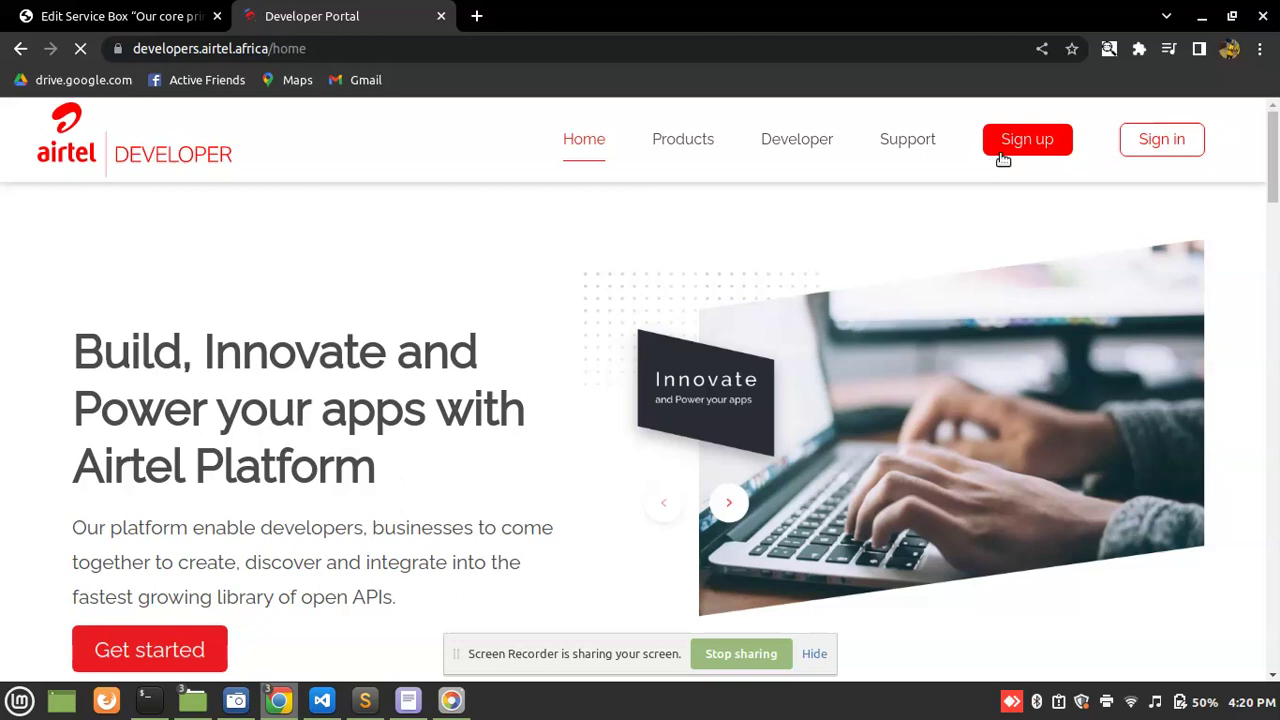
- Go to the Airtel Developer Portal's Sign up page for a new account
click(1012, 143)
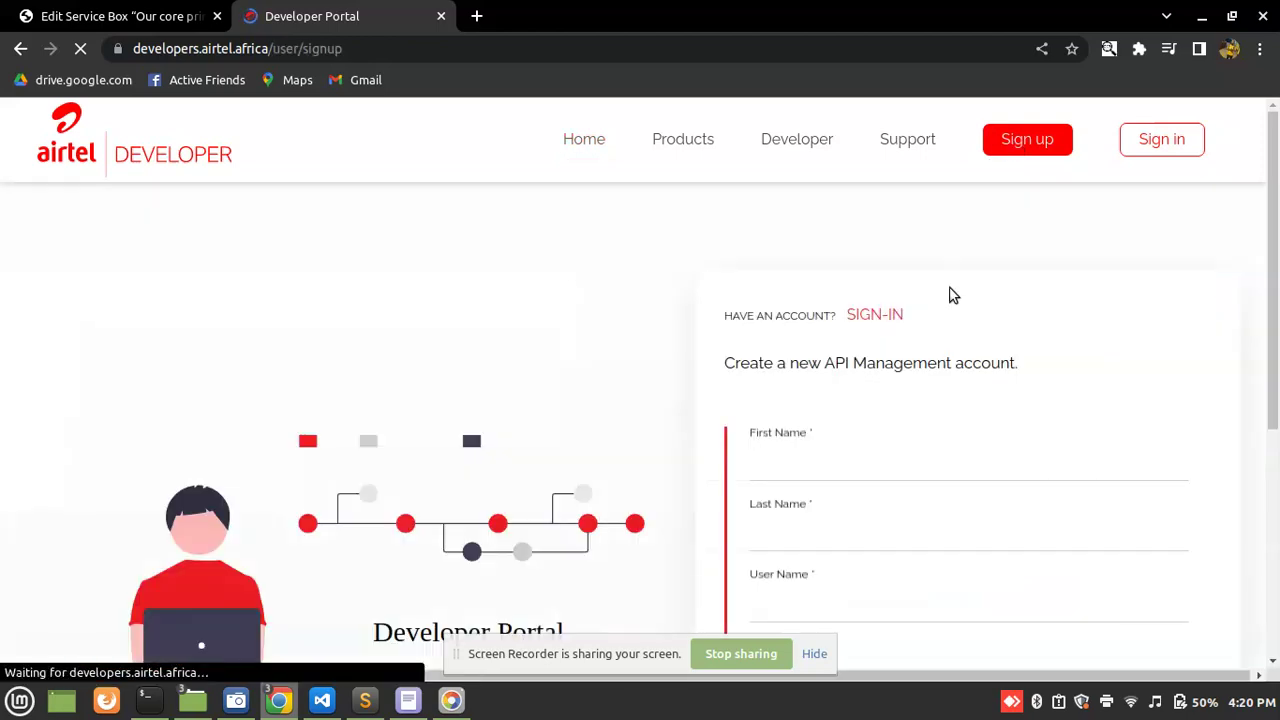
- Fill in the first name, last name, username, e-mail address and phone number on the sign-up form
scroll(1251, 351, down, 2)
click(873, 336)
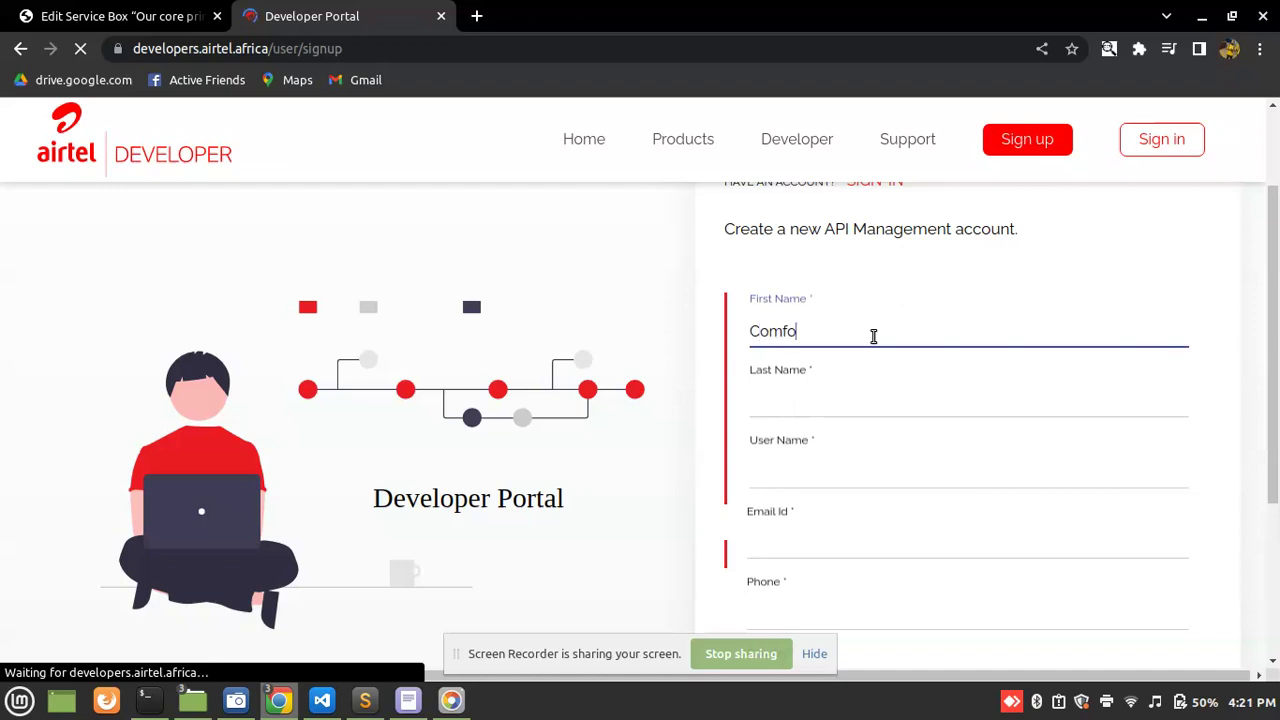
key(Tab)
text(Chambeshi)
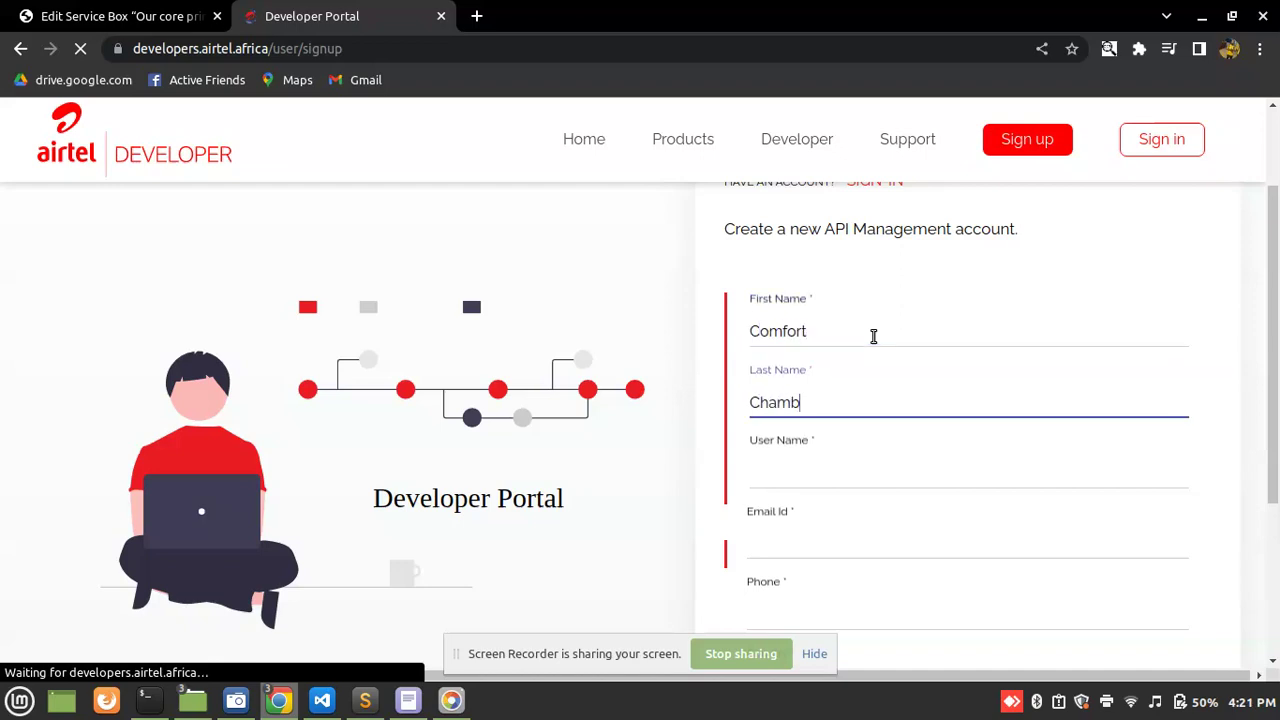
key(Tab)
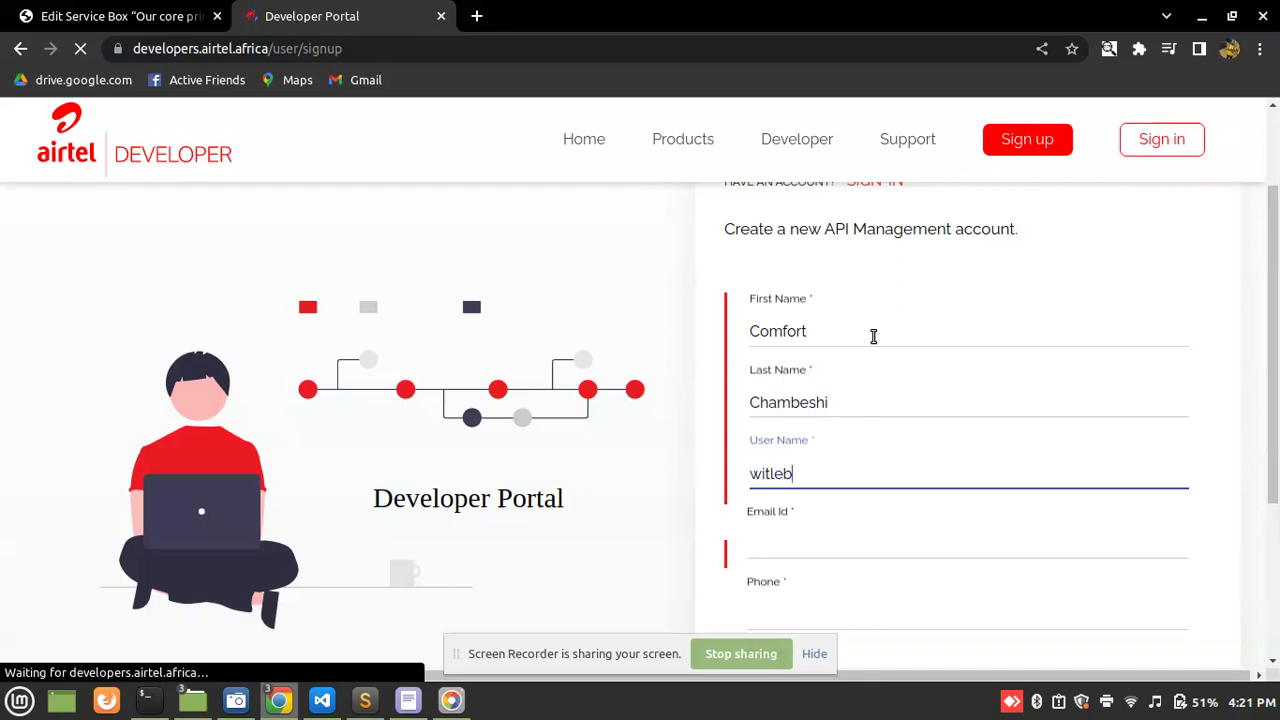
text(witlevels)
key(Tab)
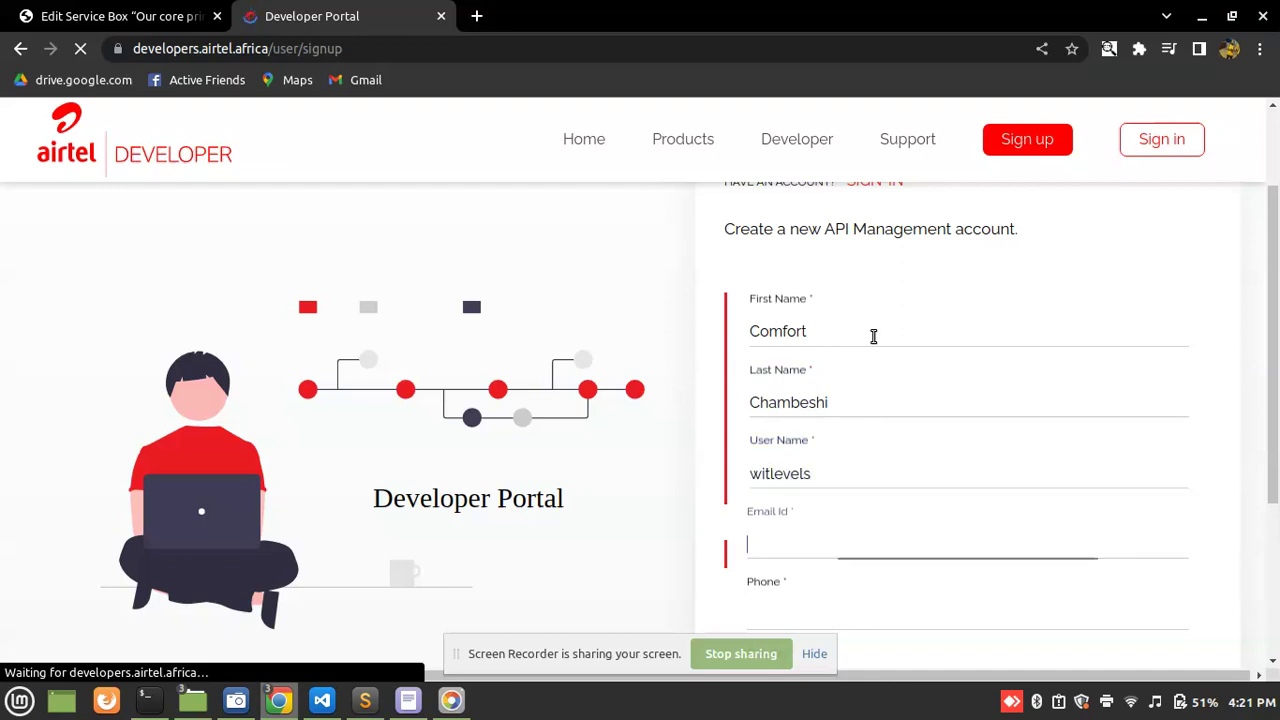
key(Tab)
text(096879)
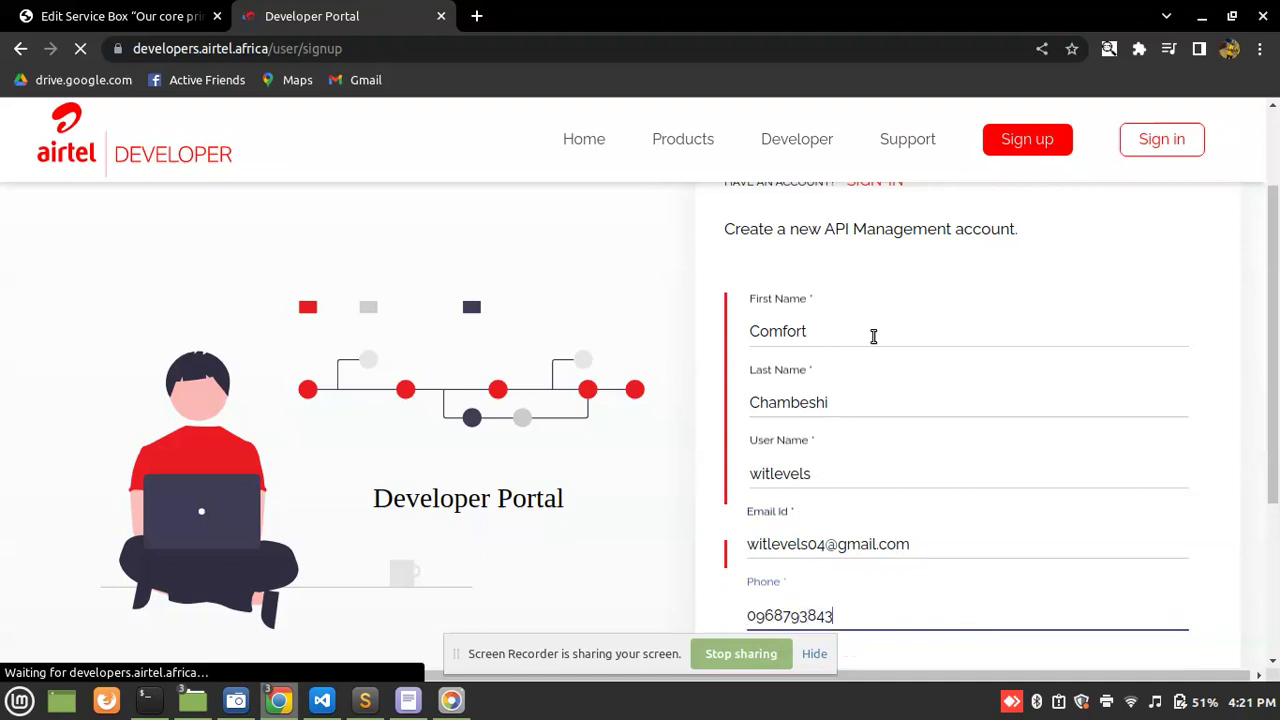
- Choose Zambia as the country, enter the account password, accept the terms and submit
scroll(952, 339, down, 3)
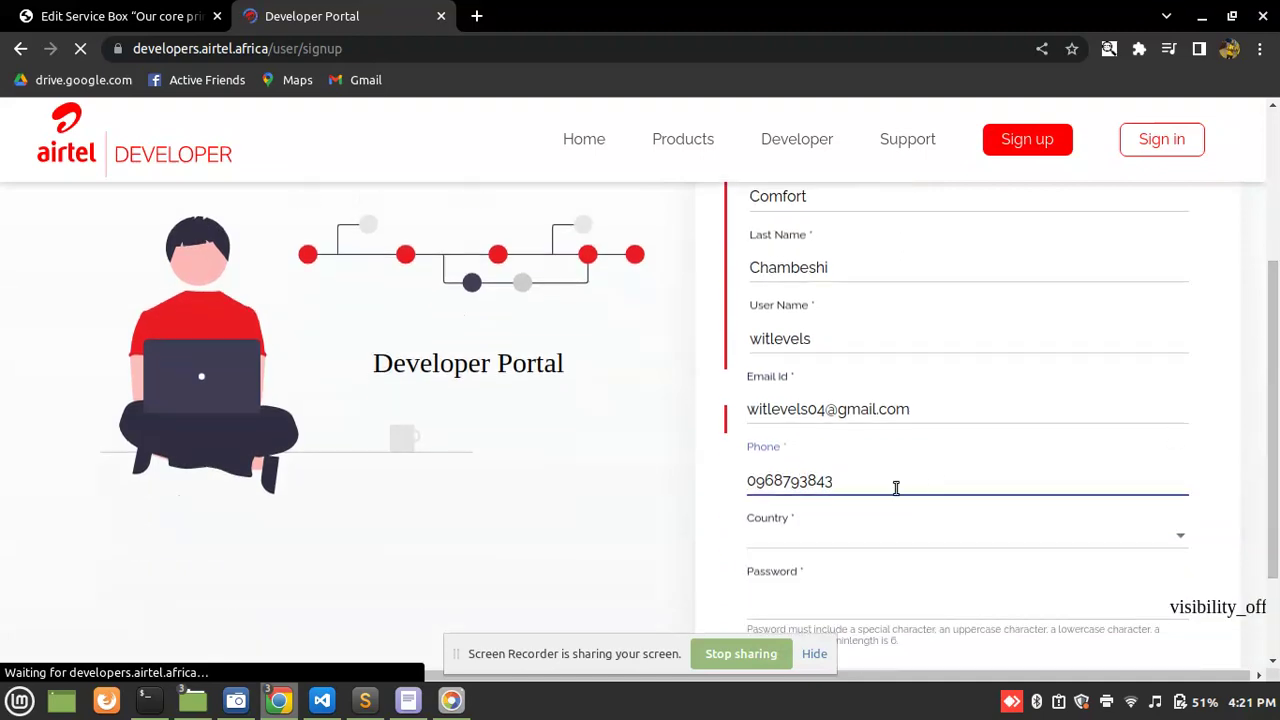
double_click(896, 487)
click(812, 548)
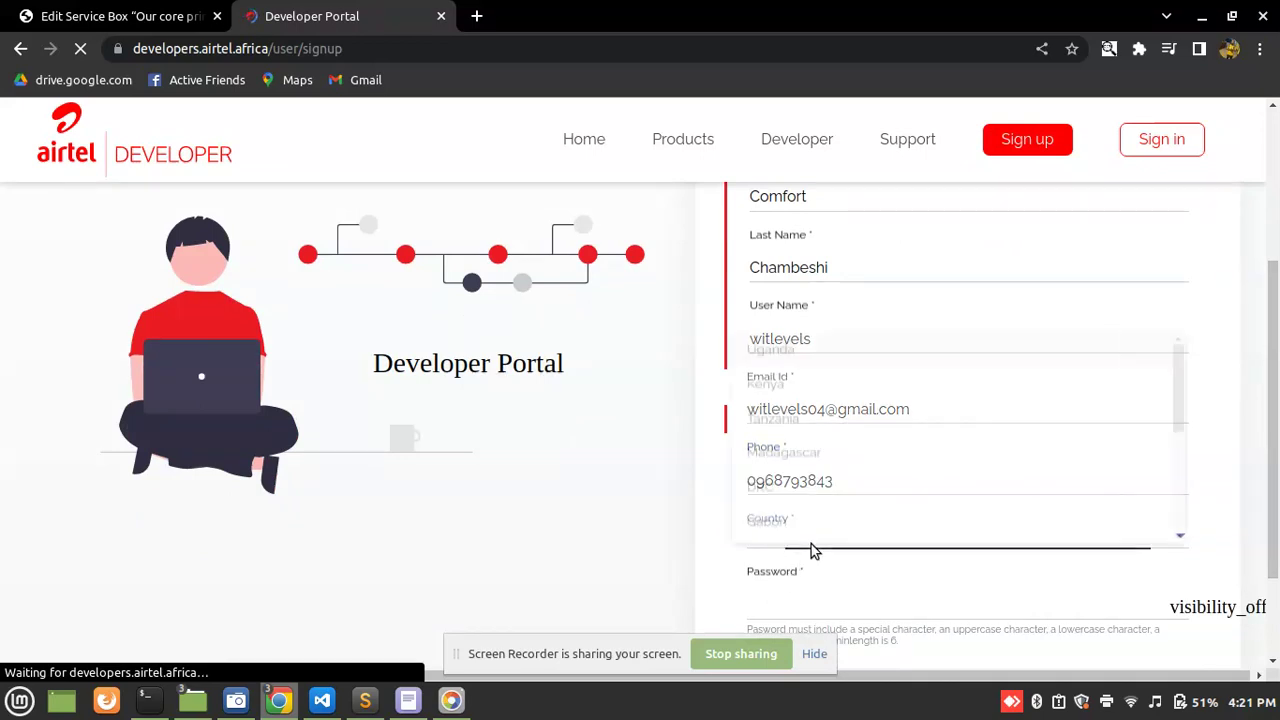
scroll(1120, 351, down, 1)
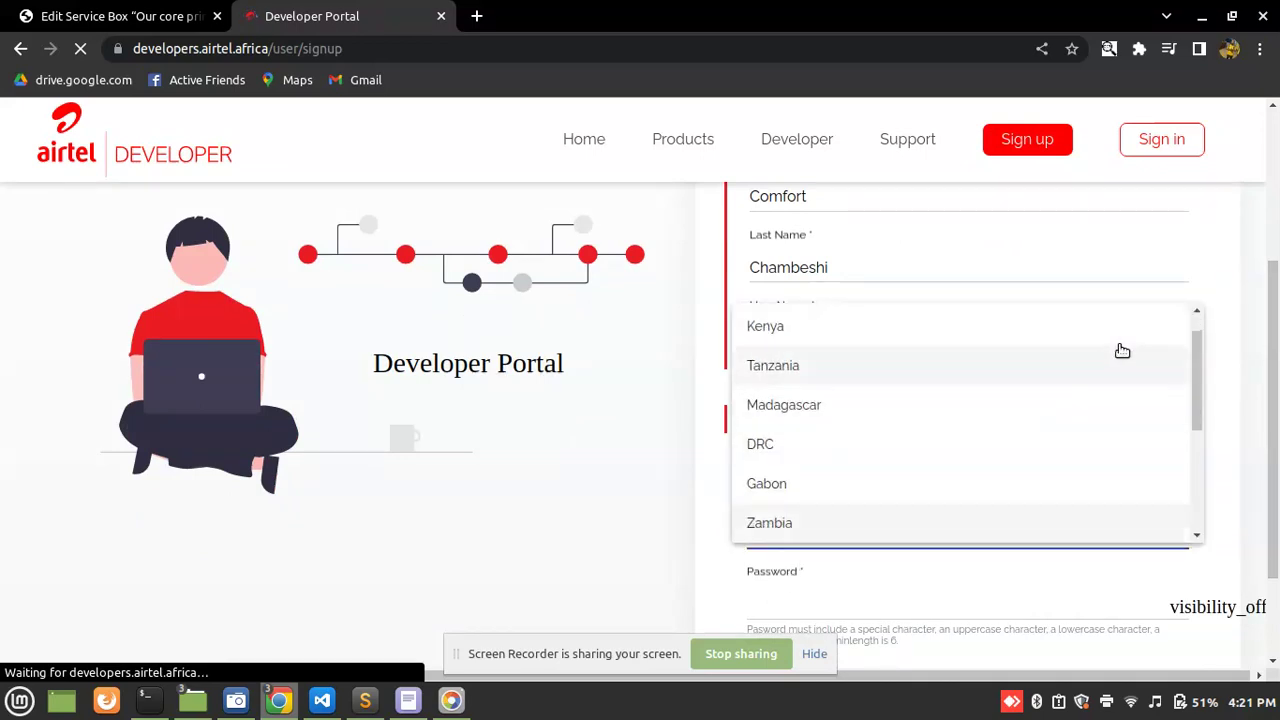
click(869, 527)
scroll(1043, 409, down, 3)
click(916, 462)
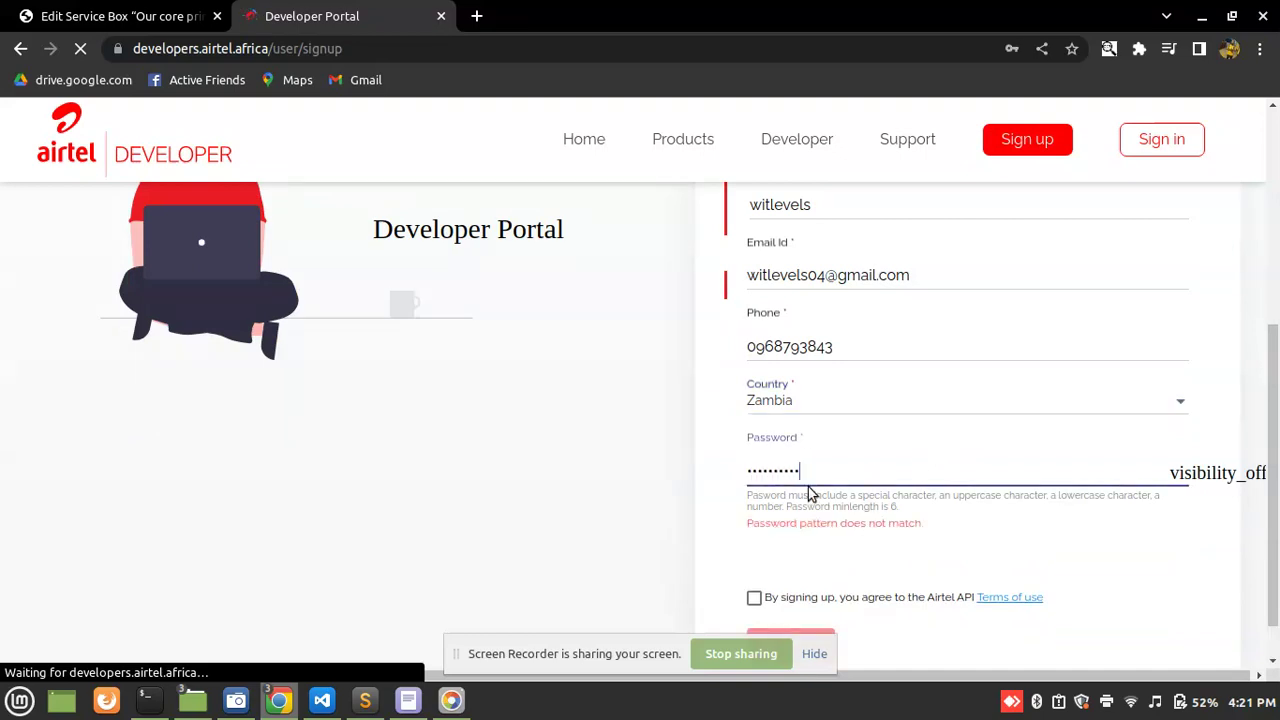
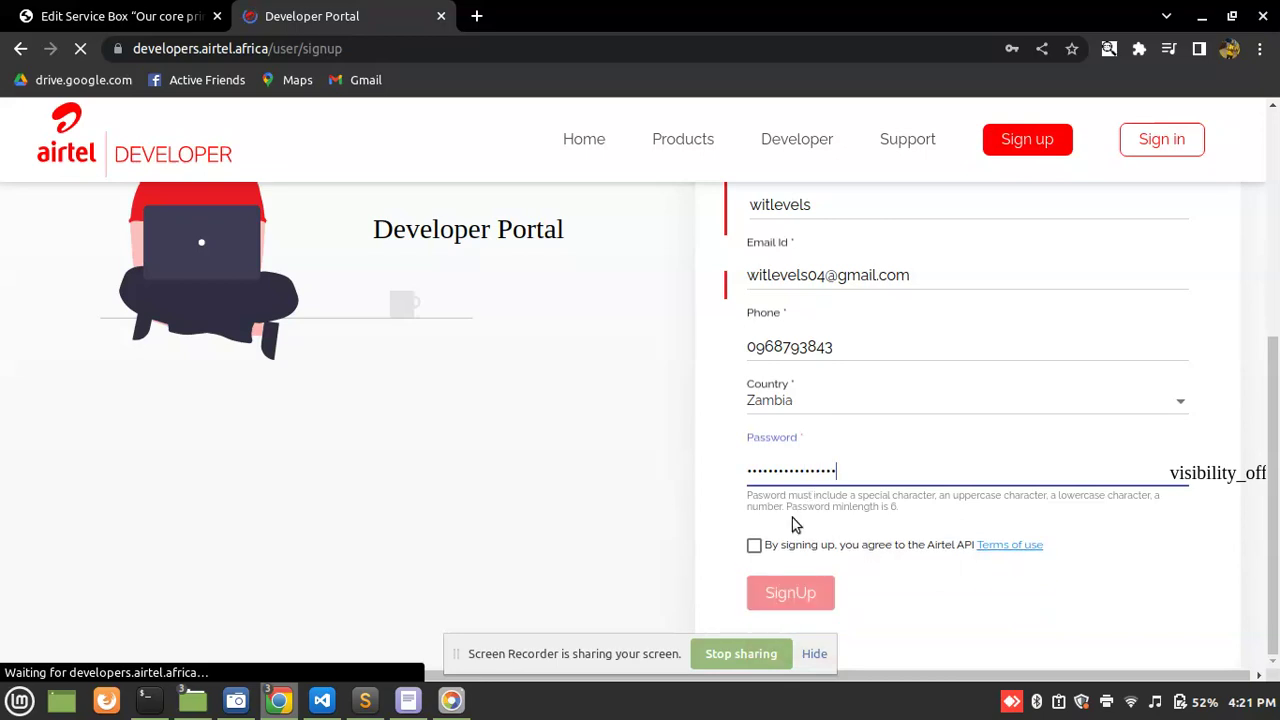
click(753, 546)
click(820, 600)
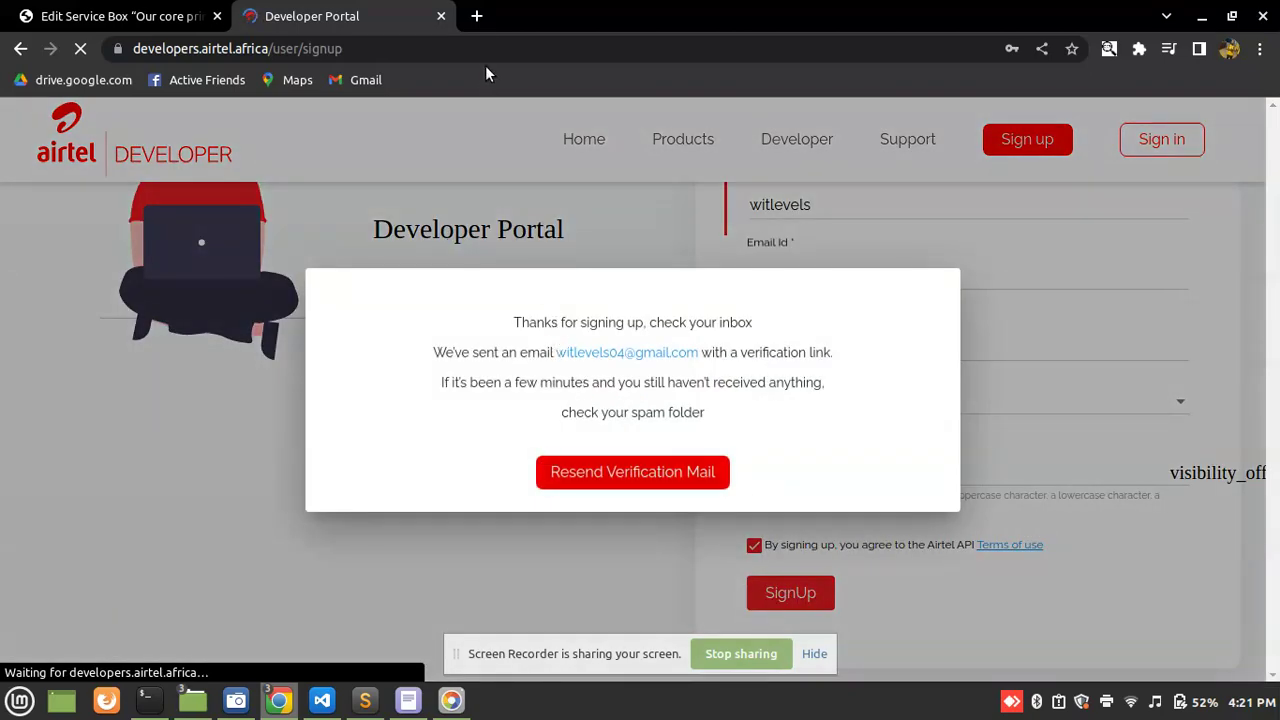
- Open Gmail in a new tab and switch to the sign-up e-mail account's inbox
click(479, 17)
text(gmail.com)
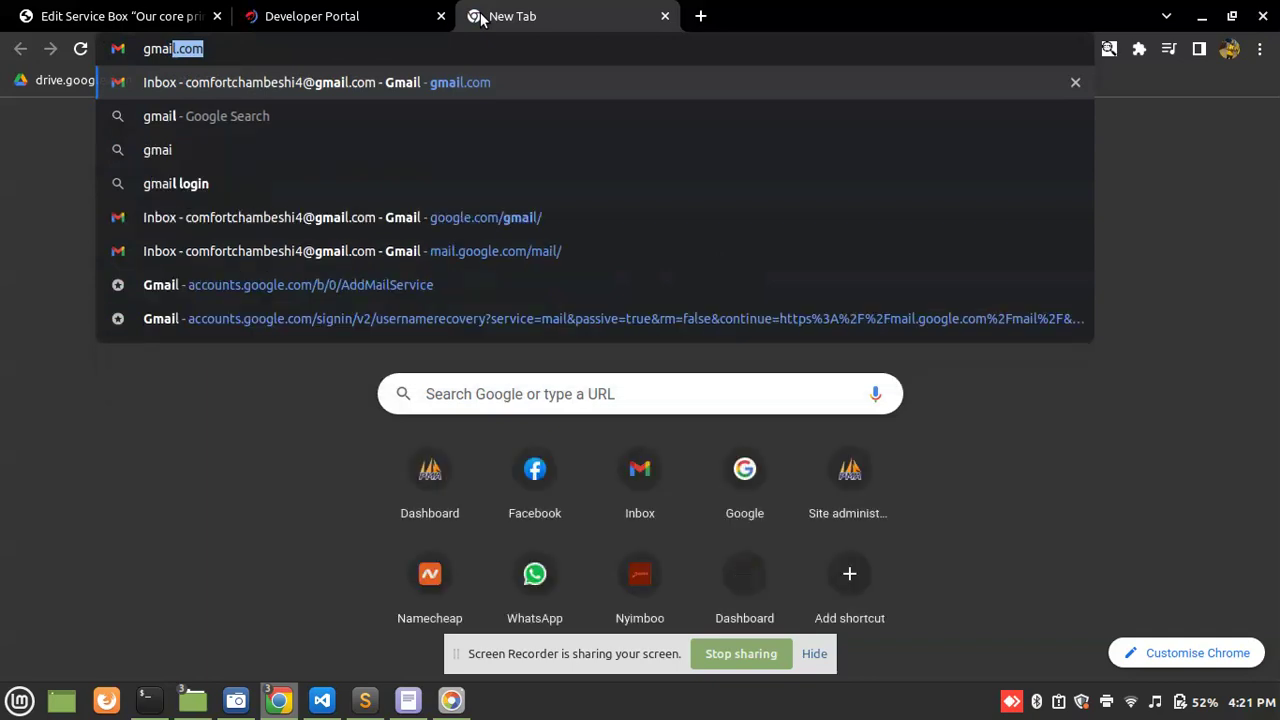
key(Return)
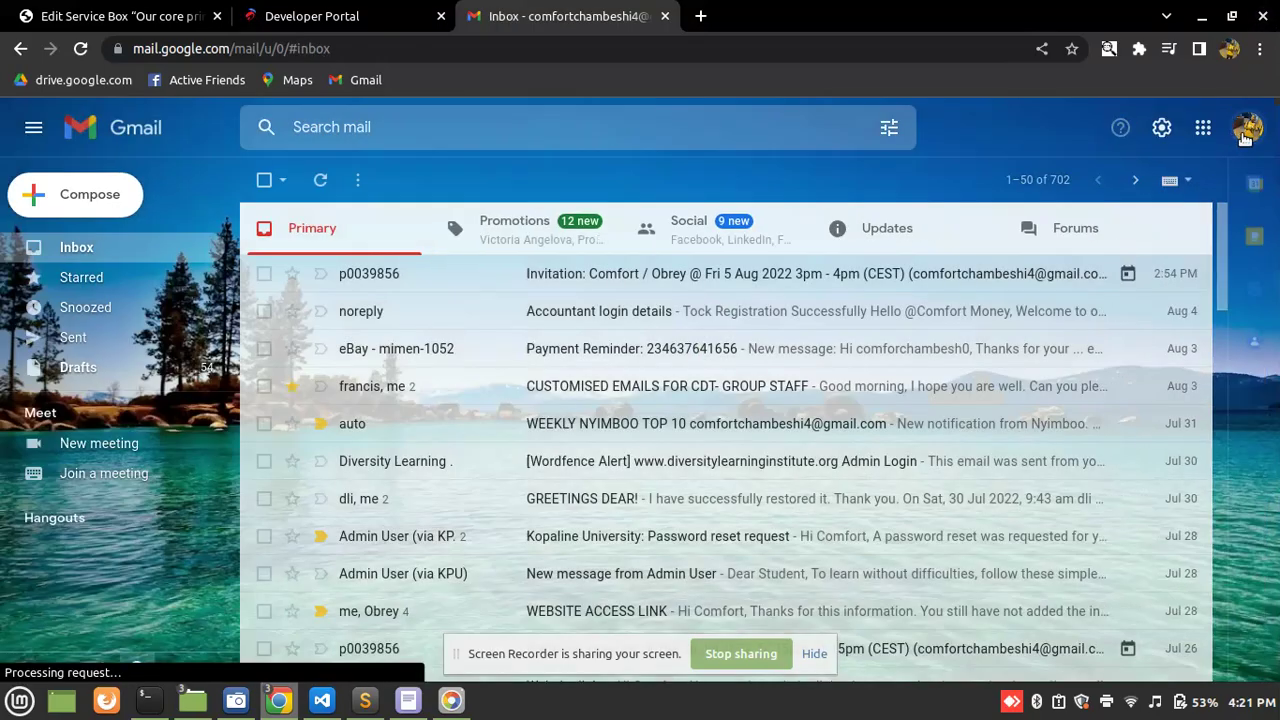
click(1247, 127)
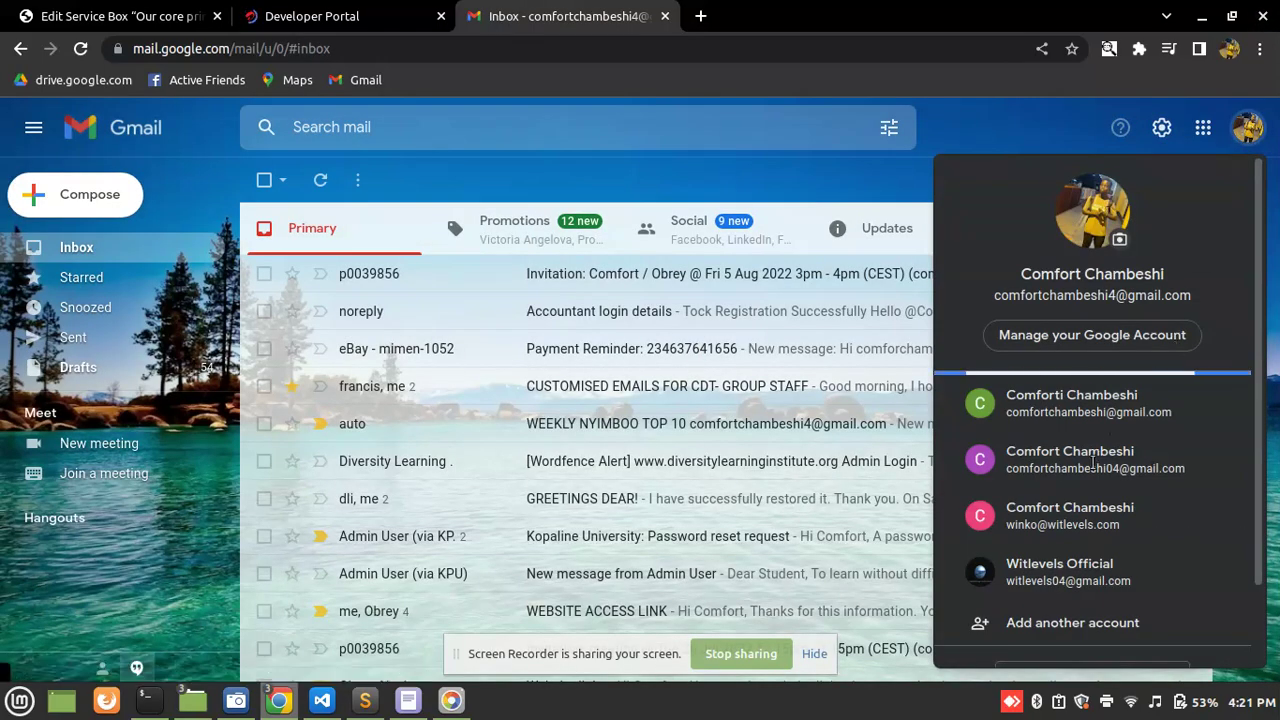
click(1053, 583)
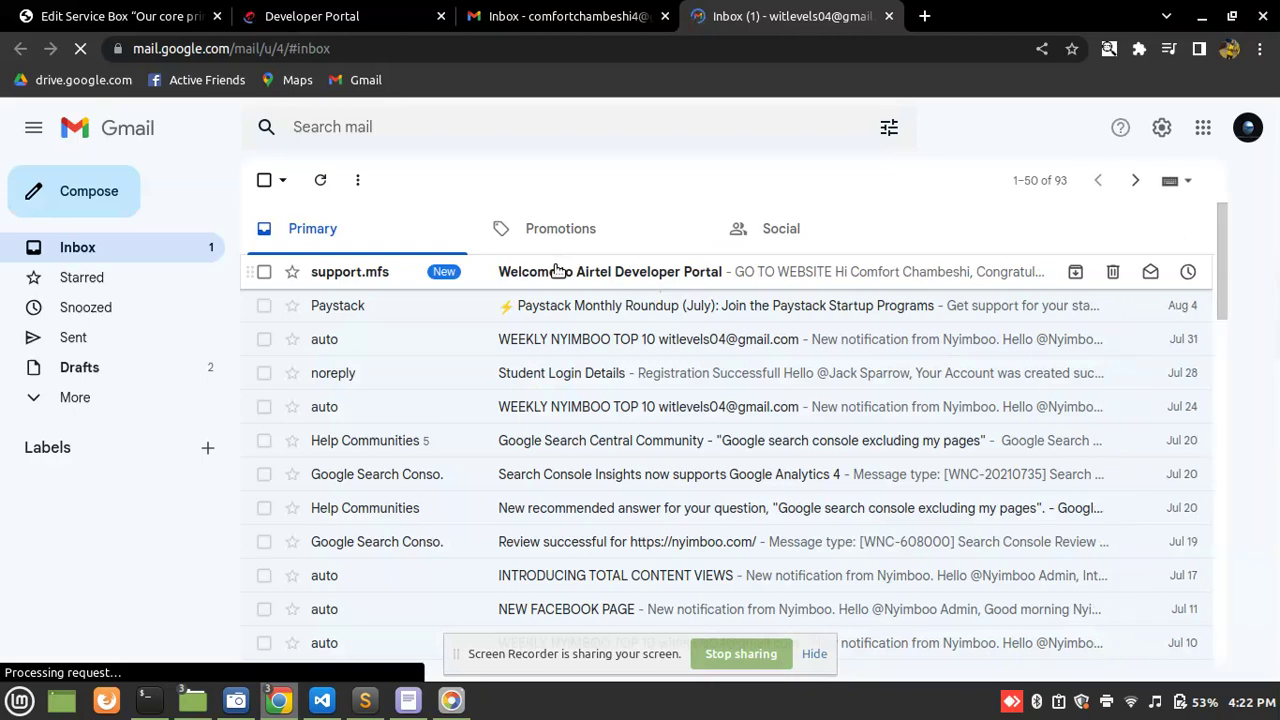
- Open the 'Welcome to Airtel Developer Portal' email and follow its developer guides link
click(558, 271)
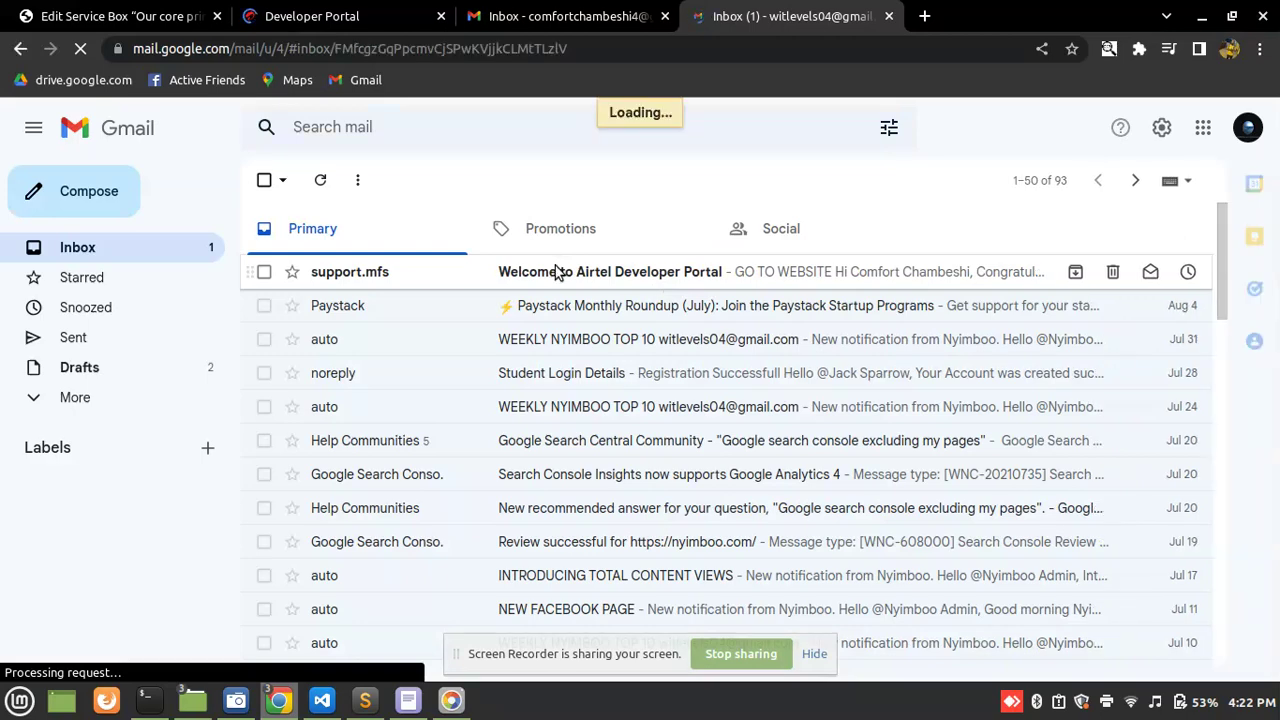
drag(1220, 313, 1220, 395)
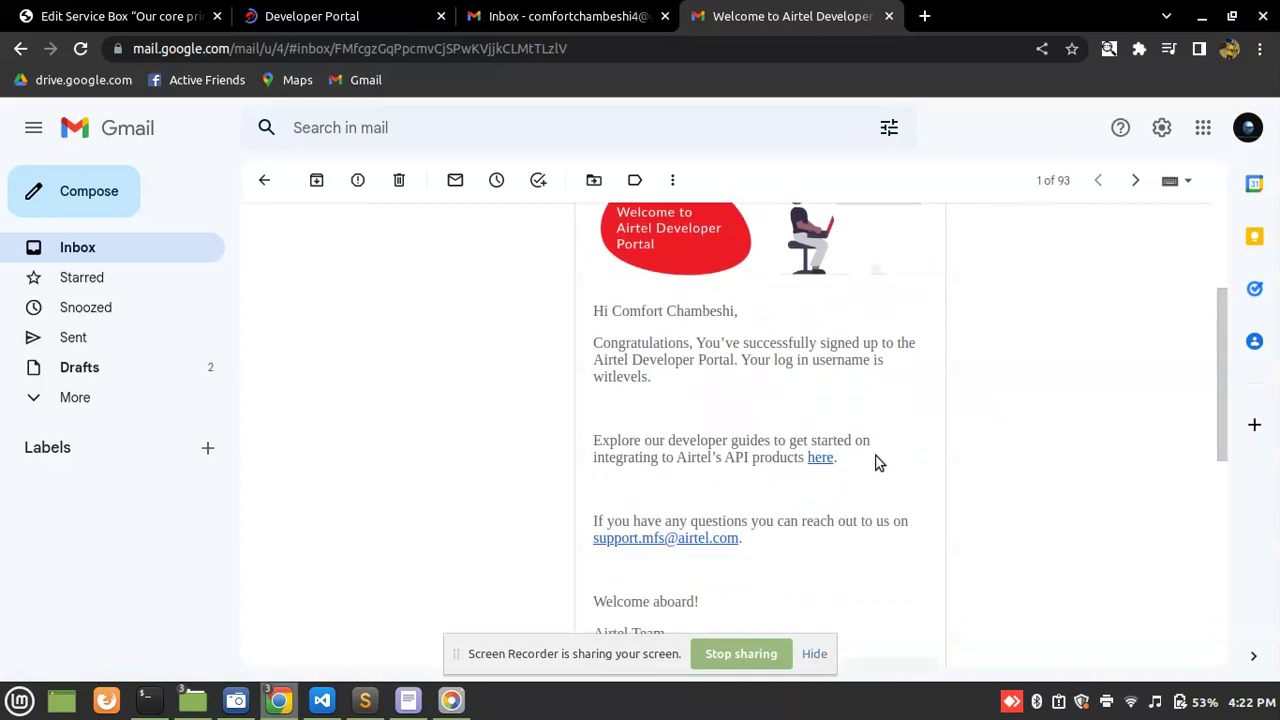
click(814, 457)
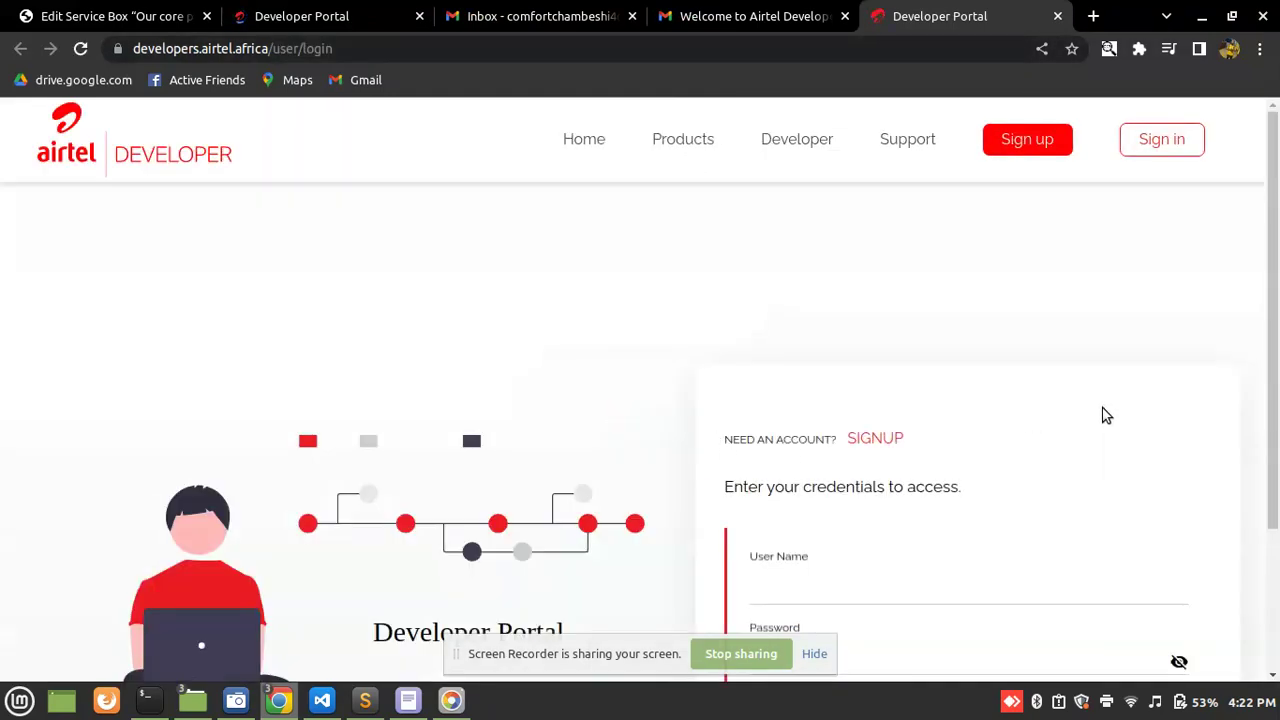
- Try signing in to the portal with the account username and password
drag(1272, 408, 1272, 462)
scroll(851, 443, down, 1)
click(792, 453)
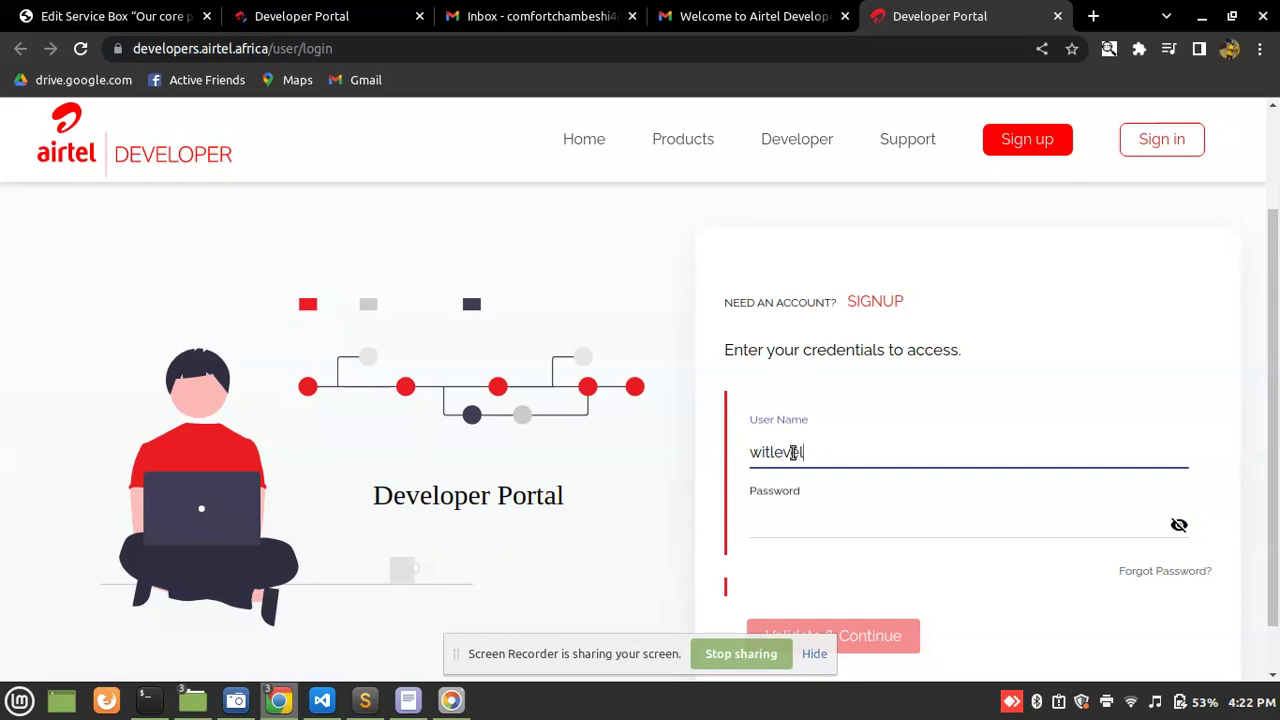
key(Tab)
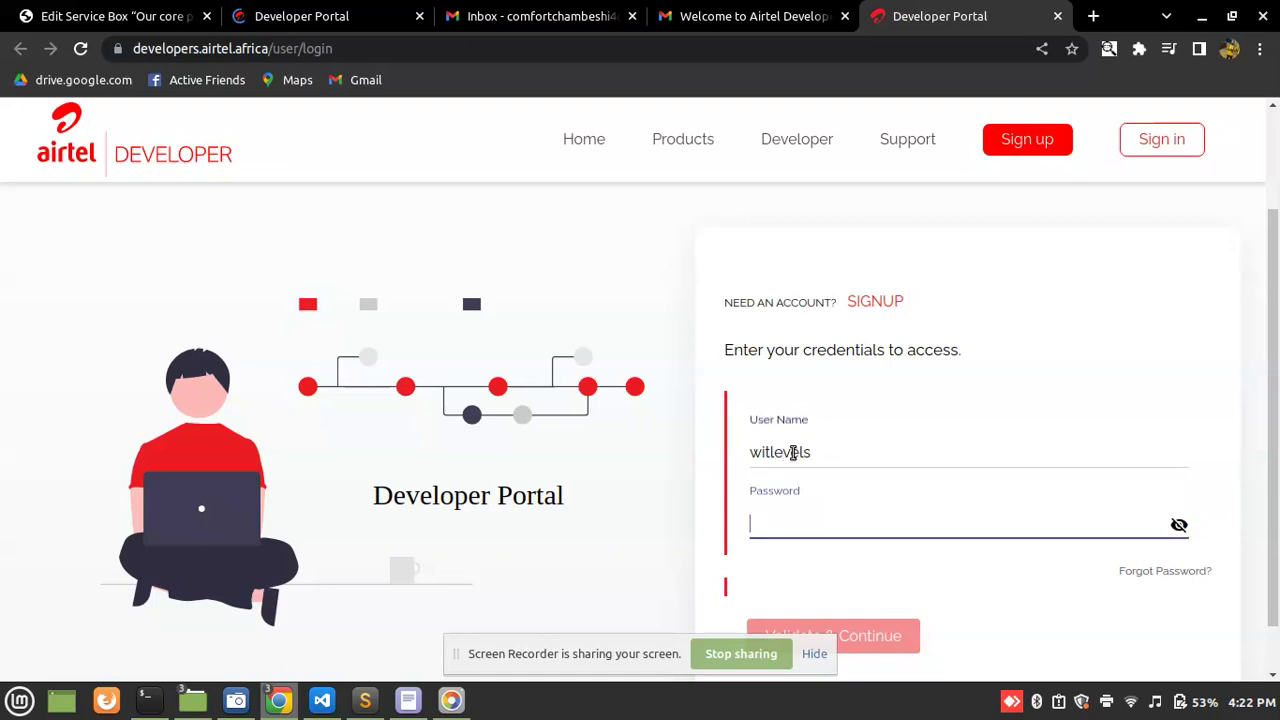
text(***)
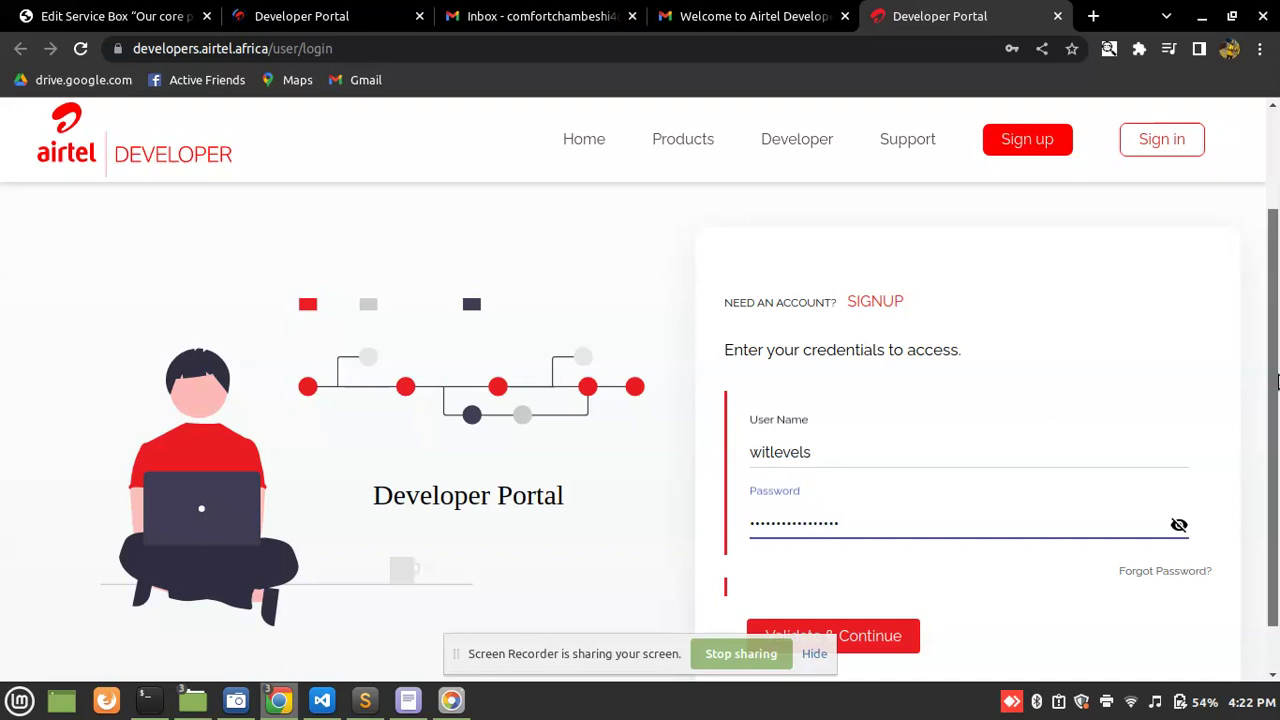
scroll(934, 489, down, 1)
click(897, 576)
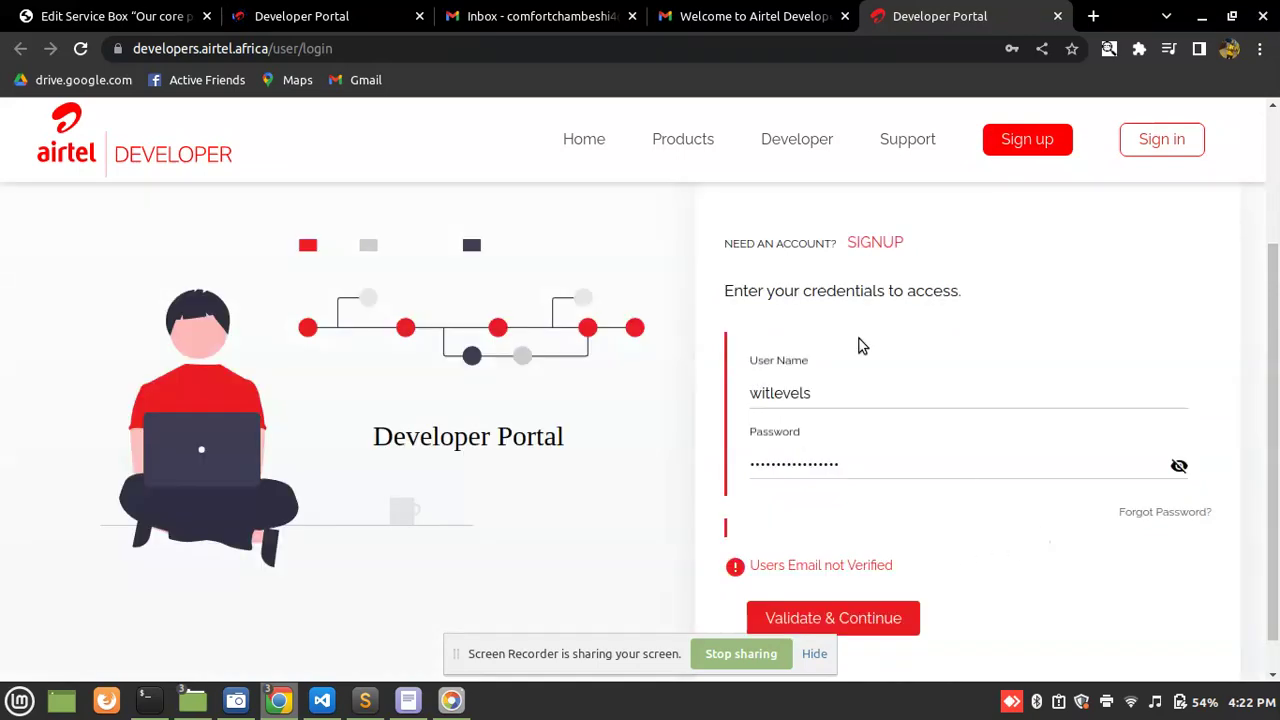
- Replace the User Name entry with the account's e-mail address
click(813, 396)
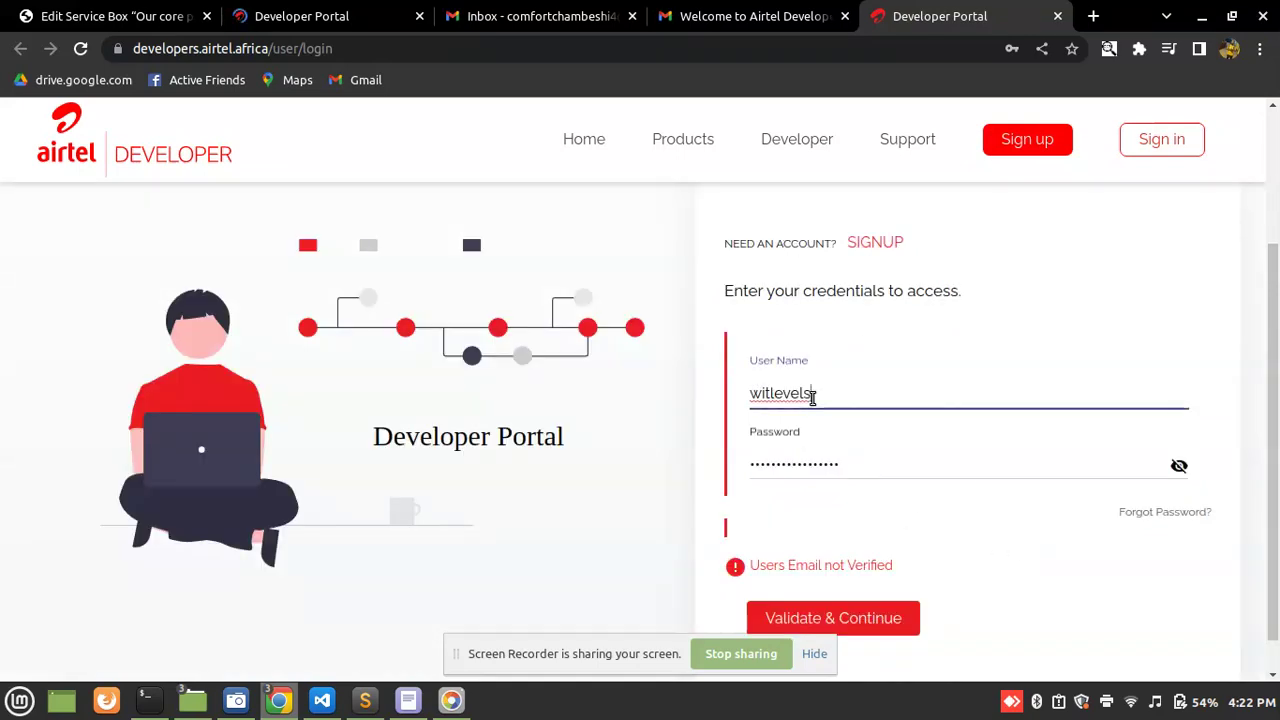
key(ctrl+a)
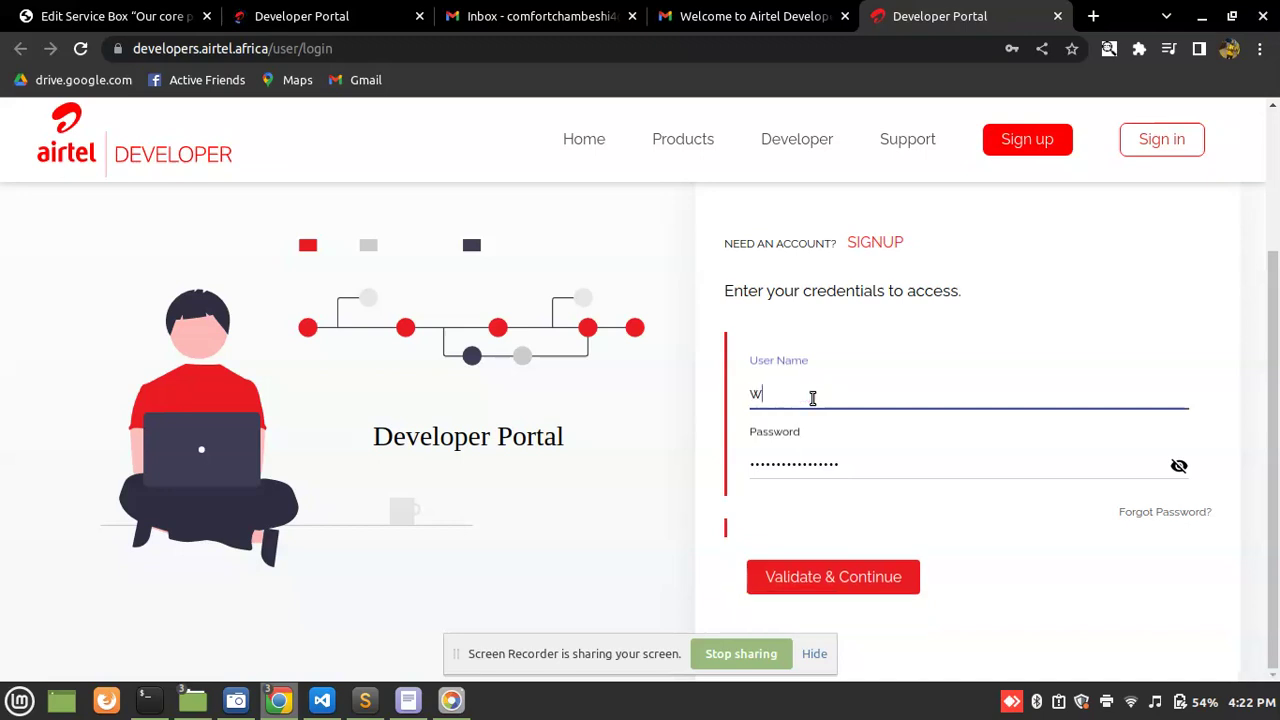
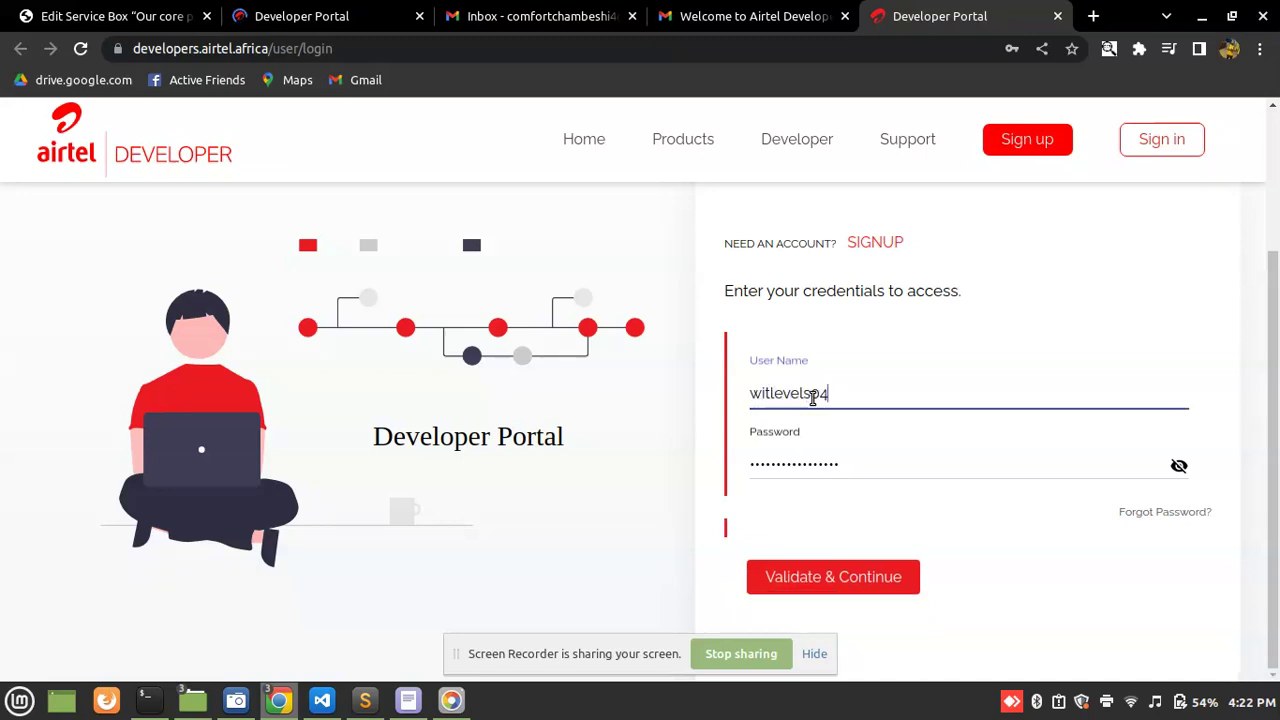
- Submit the login with the e-mail address, then copy the username from the welcome e-mail
click(868, 588)
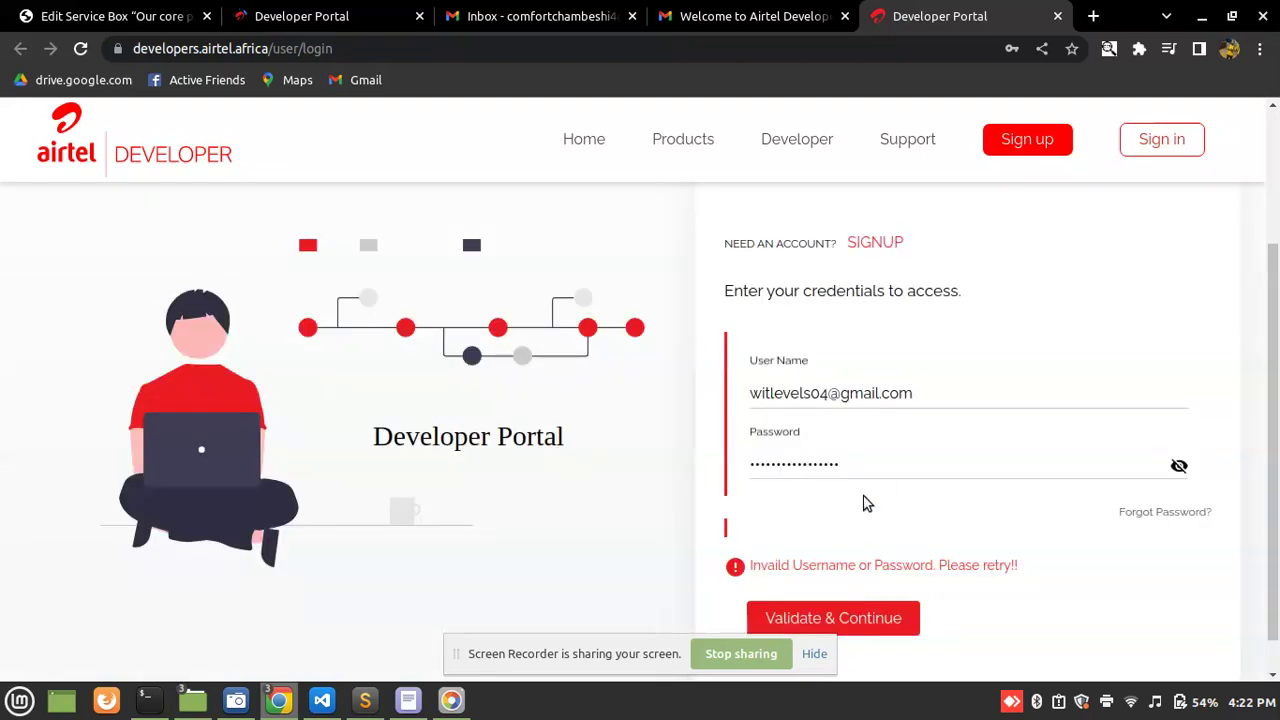
click(900, 392)
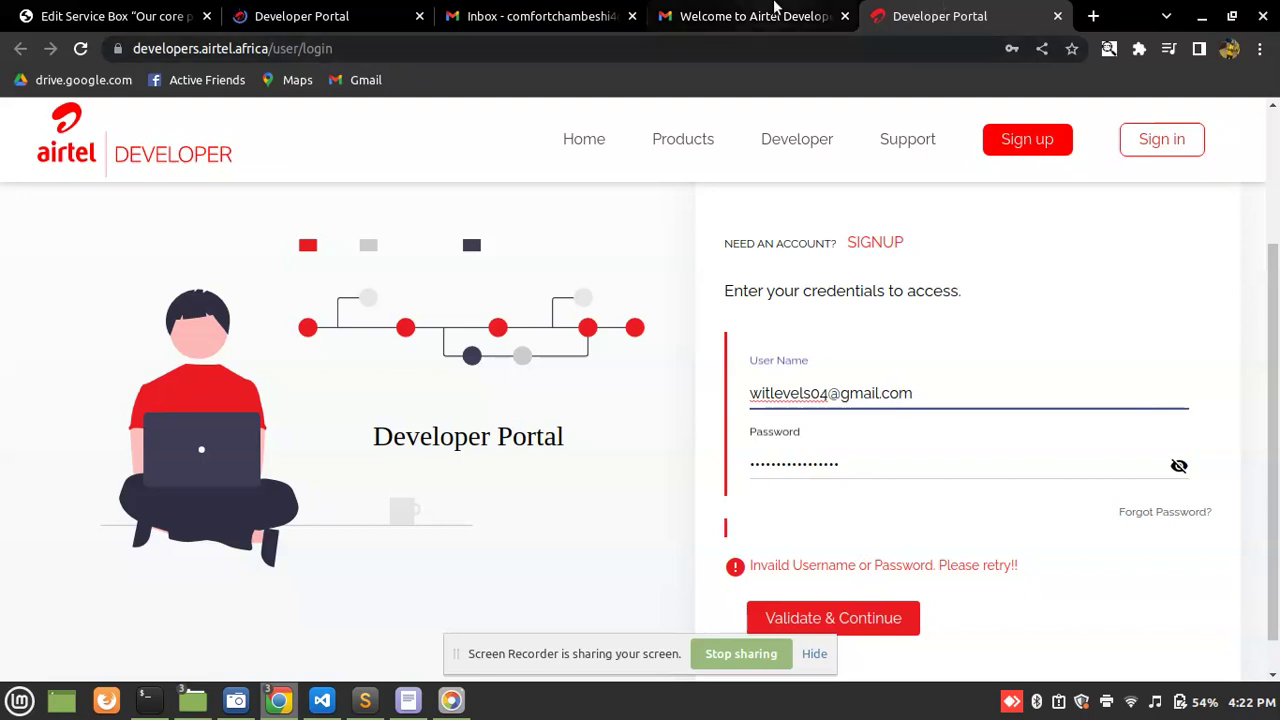
click(776, 14)
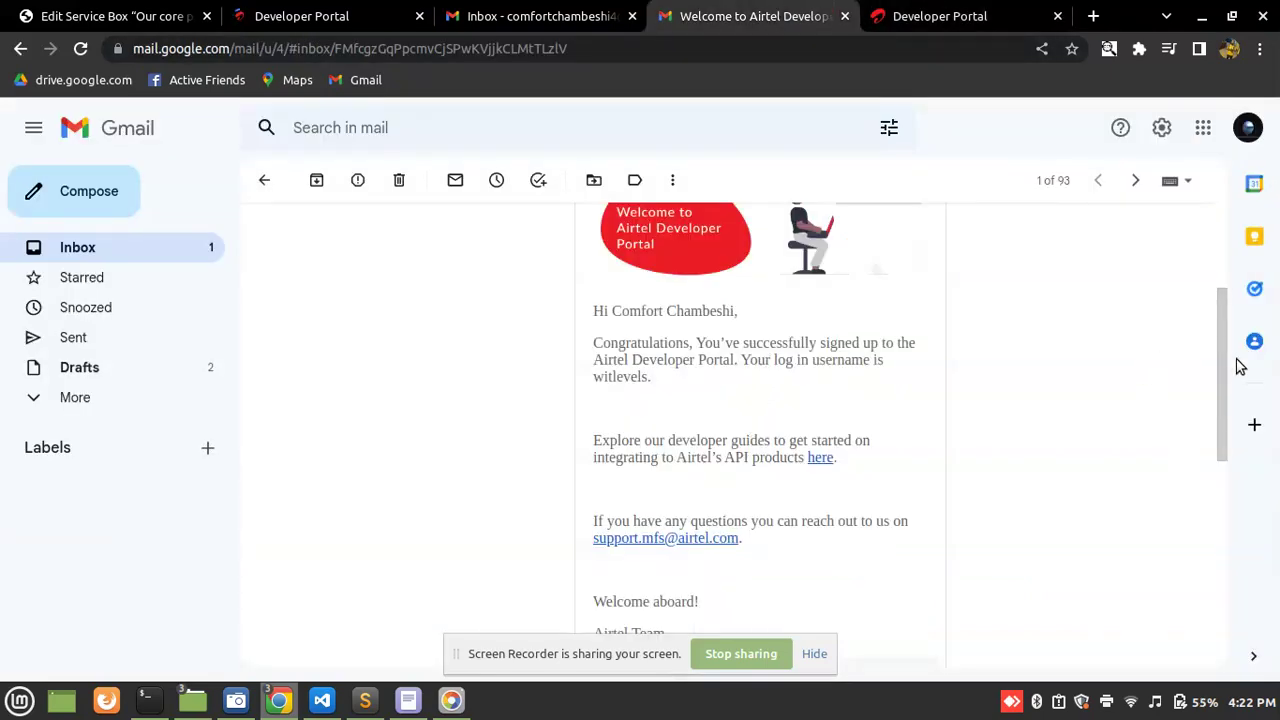
scroll(1220, 351, up, 2)
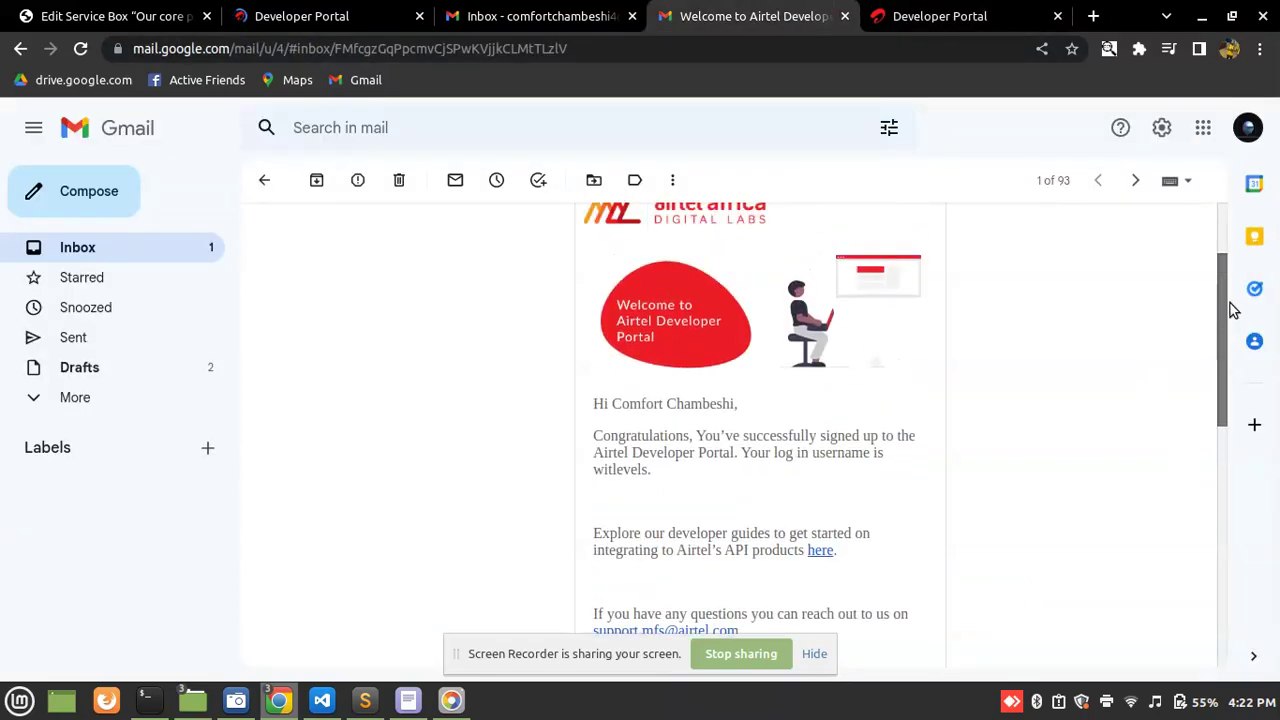
scroll(1232, 311, up, 2)
scroll(1233, 307, down, 2)
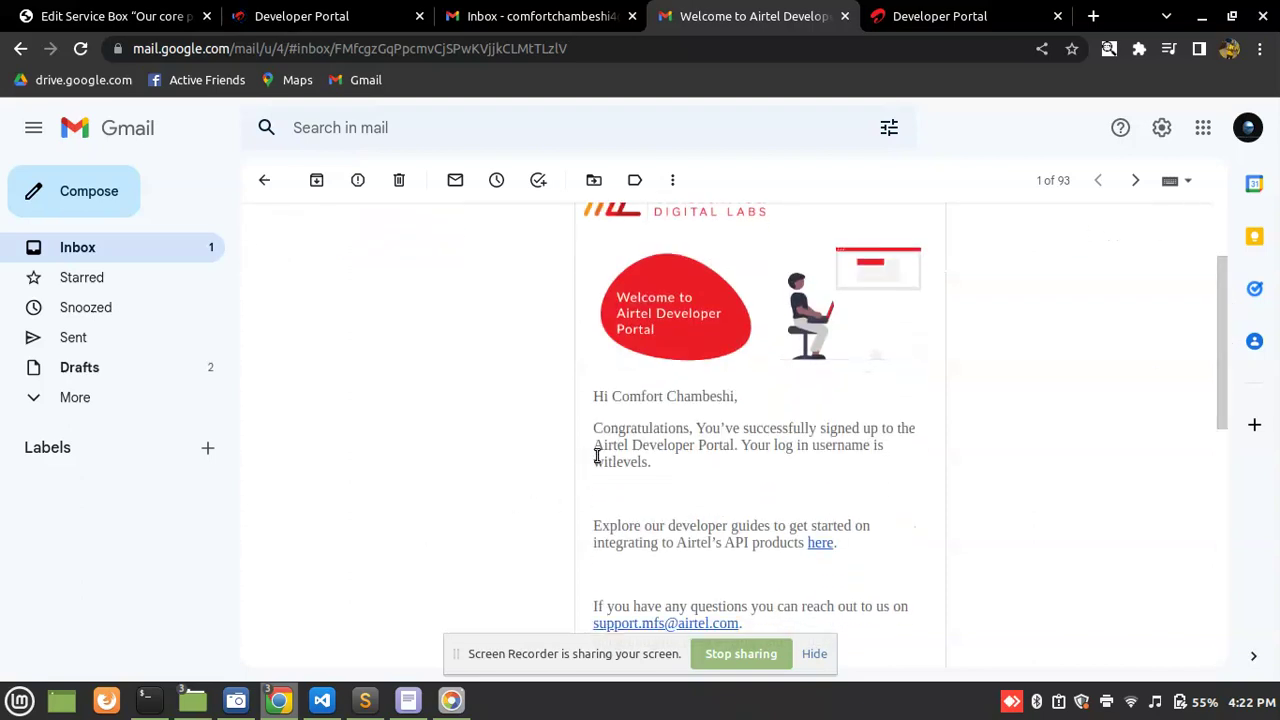
double_click(617, 461)
right_click(617, 461)
click(680, 474)
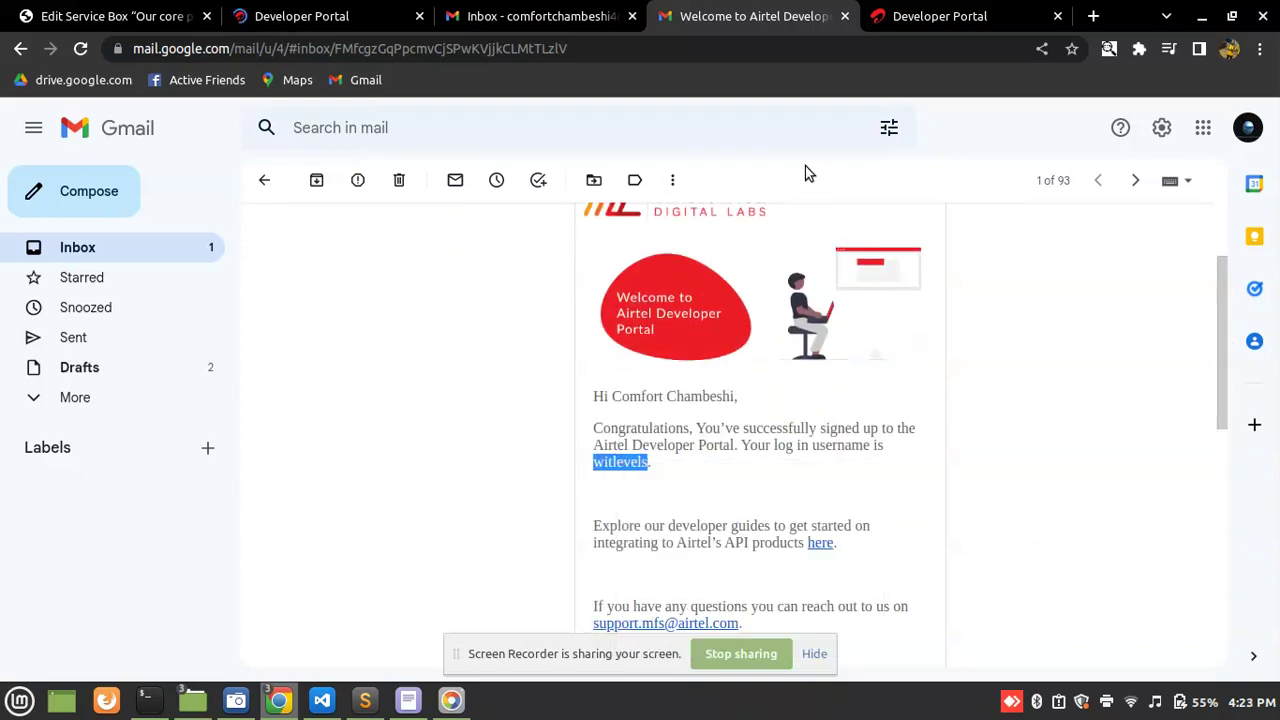
- Paste the copied username into User Name and submit the portal login again
click(945, 12)
triple_click(791, 400)
key(ctrl+v)
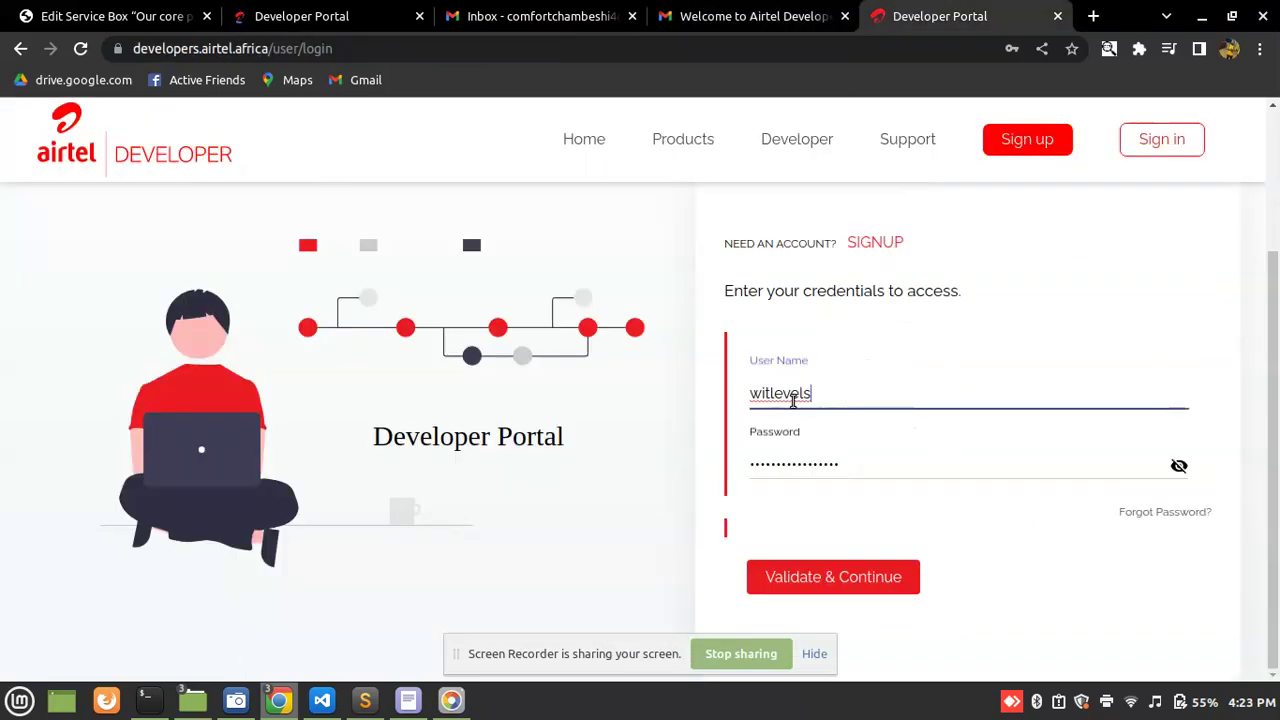
click(880, 590)
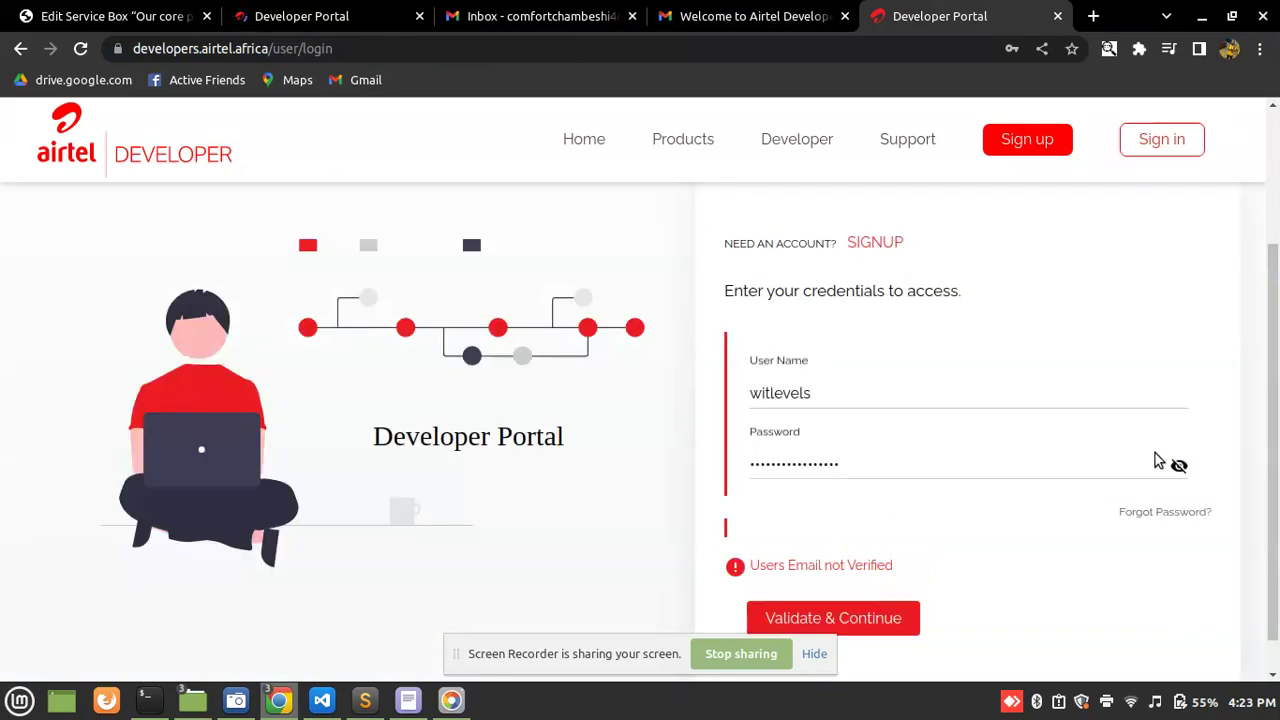
scroll(1276, 495, down, 1)
scroll(1276, 400, up, 1)
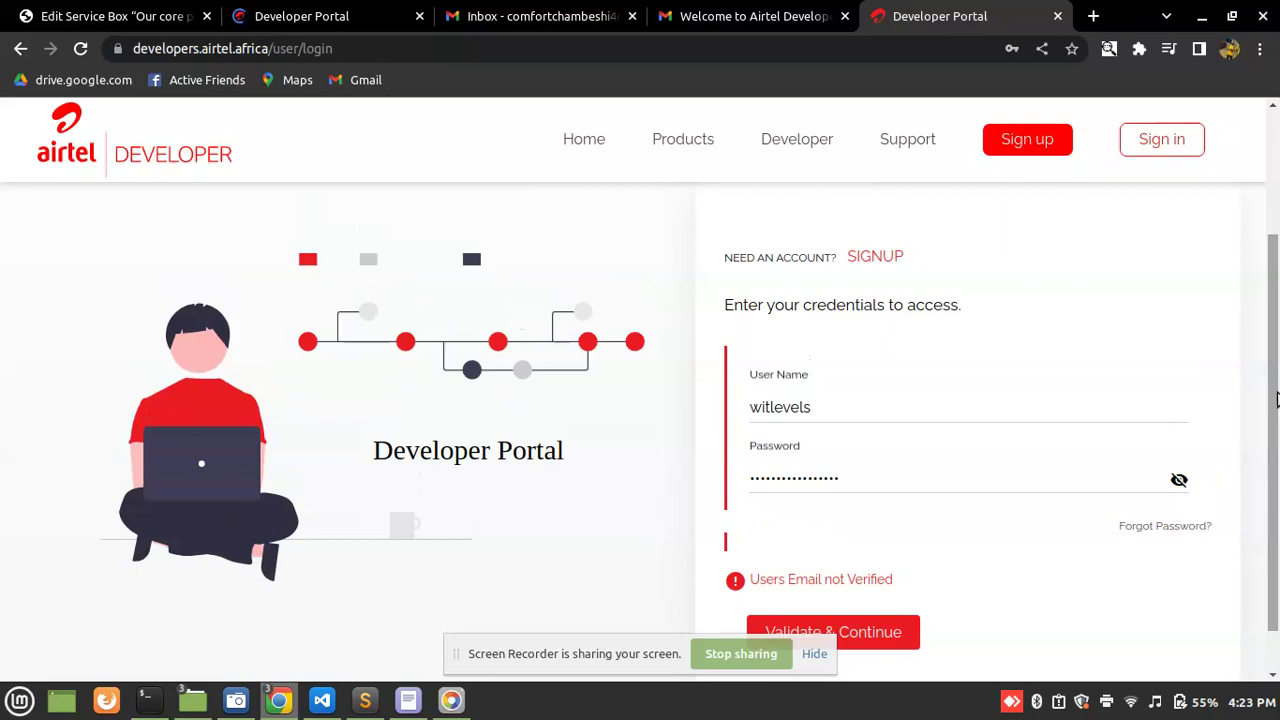
- Open the 'Airtel Developer Portal - Verify Email Address' message and follow its verify link
mouse_move(280, 700)
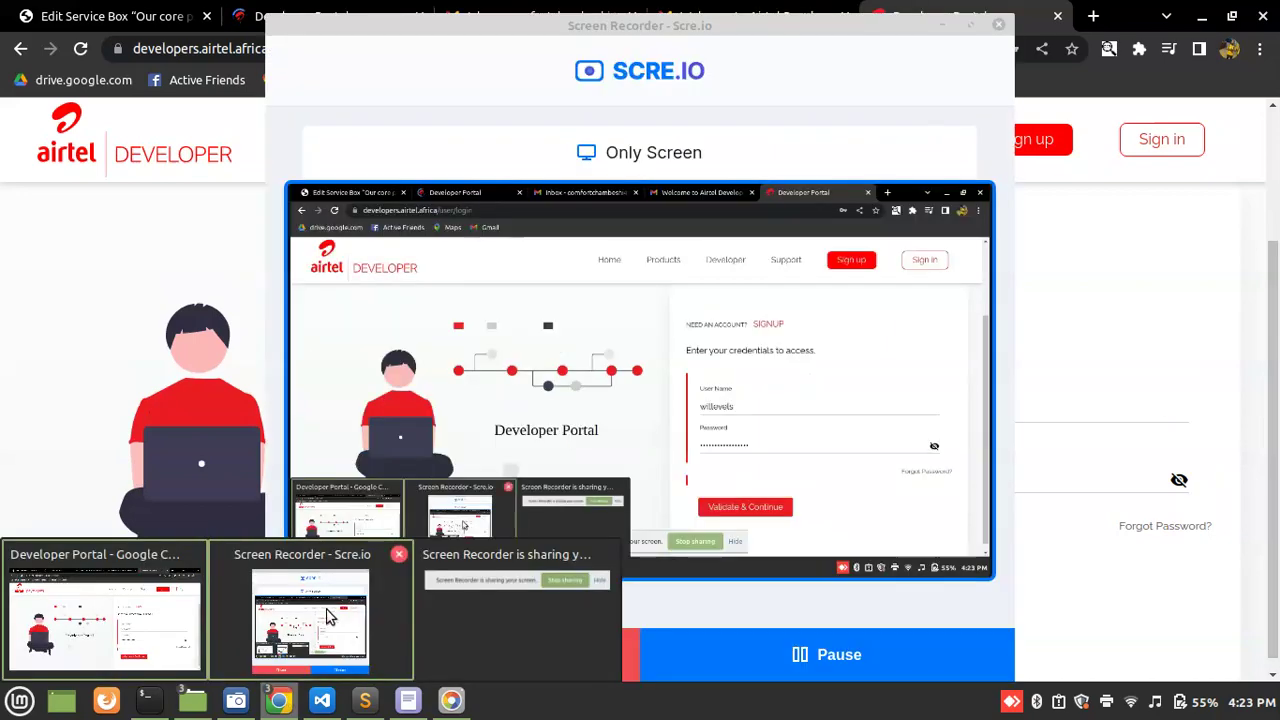
click(330, 617)
key(ctrl+3)
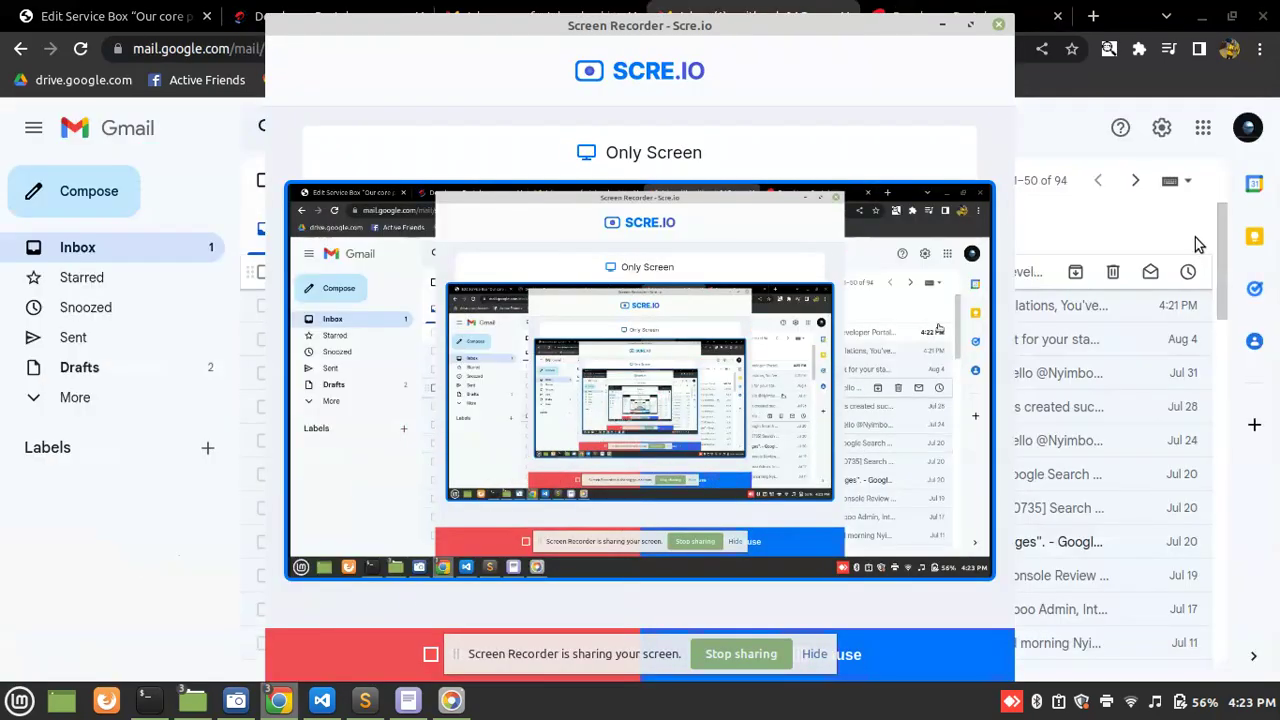
click(1225, 243)
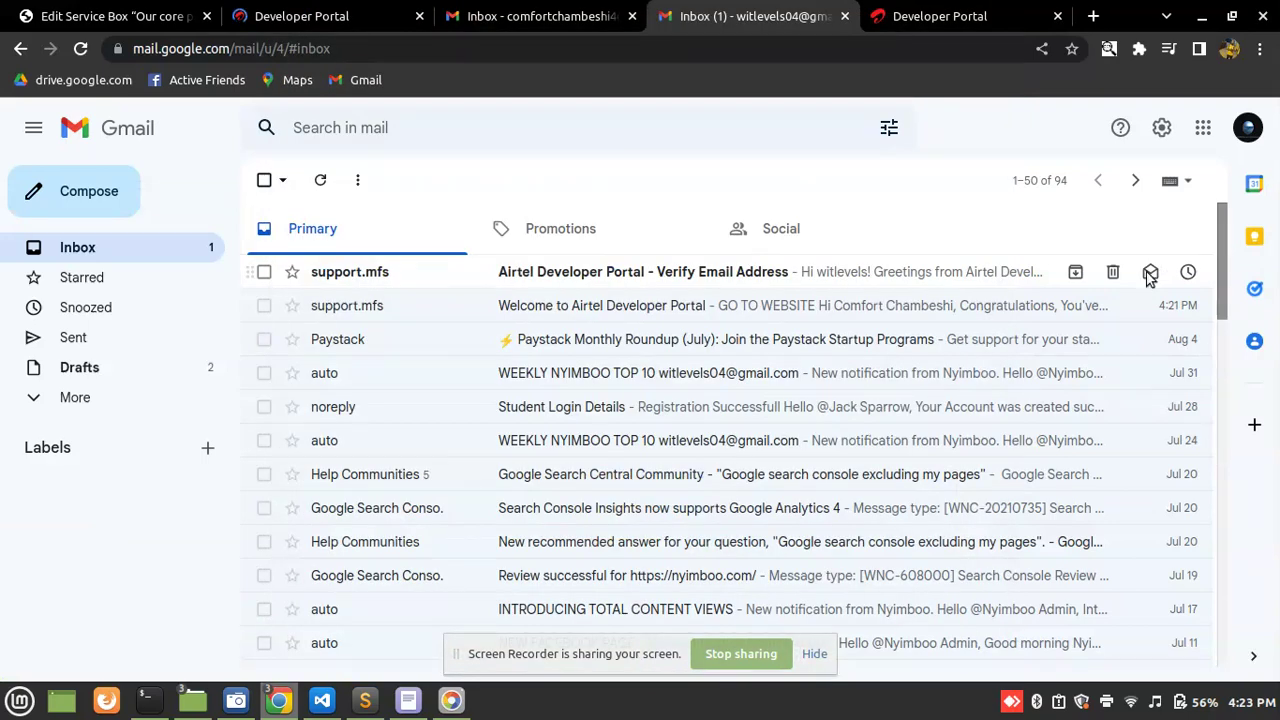
click(678, 273)
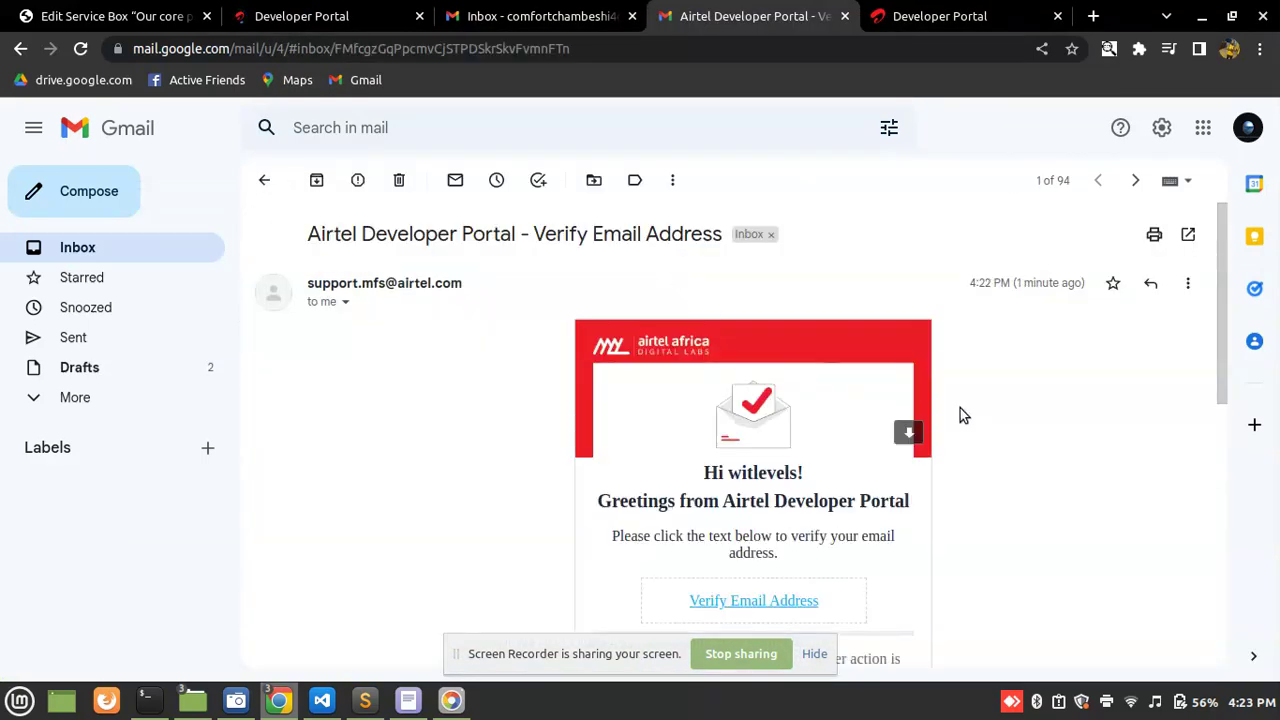
drag(1221, 308, 1221, 362)
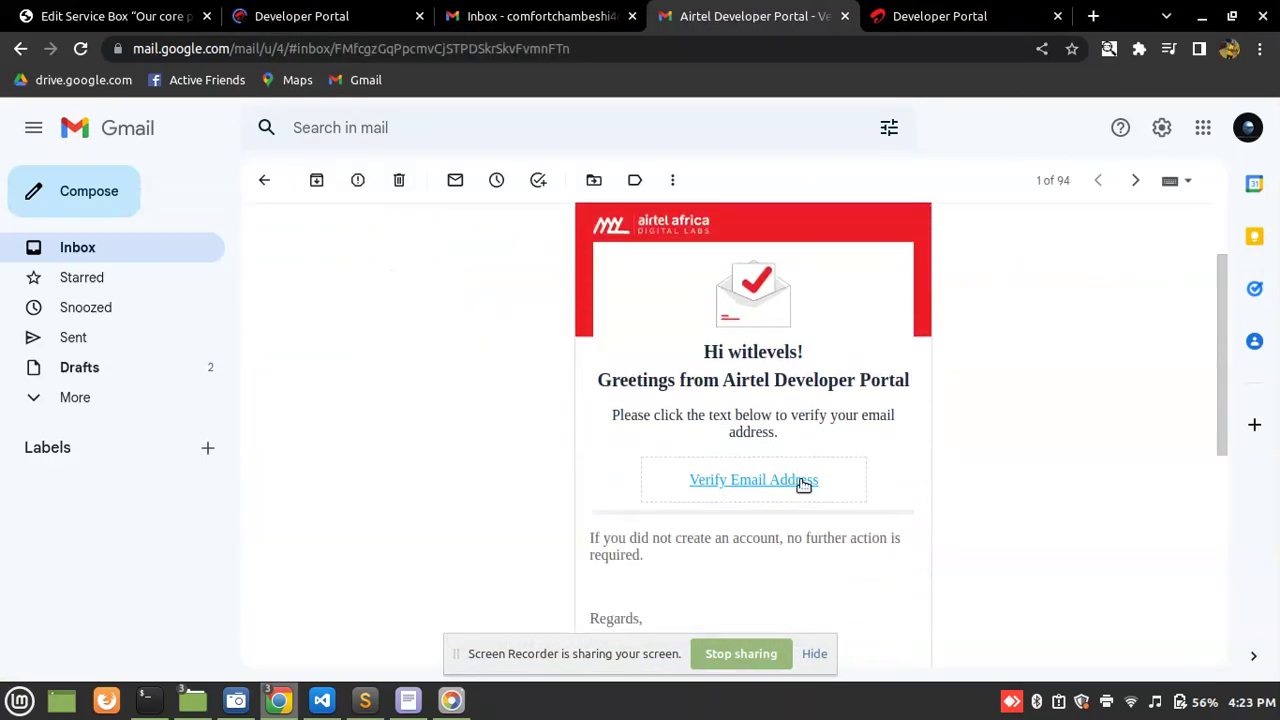
click(719, 487)
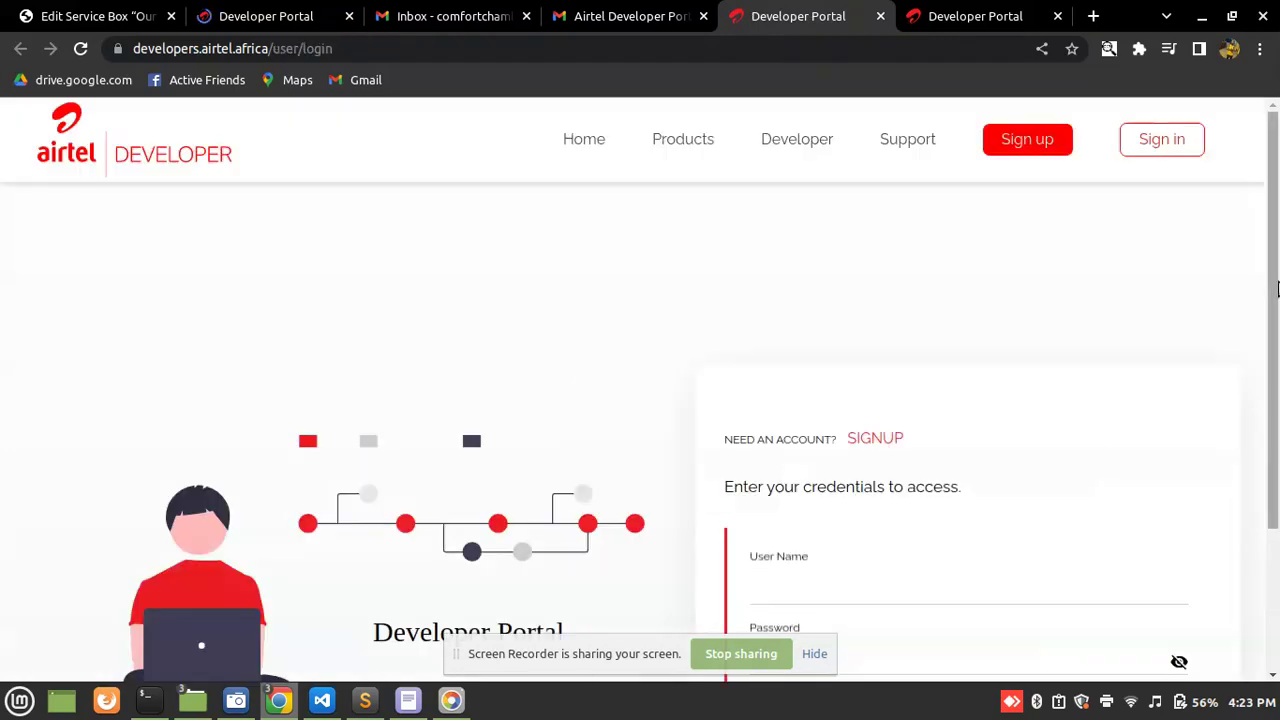
scroll(1000, 424, down, 2)
- Enter the username and password on the portal login, submit, and scroll to the OTP boxes
click(814, 481)
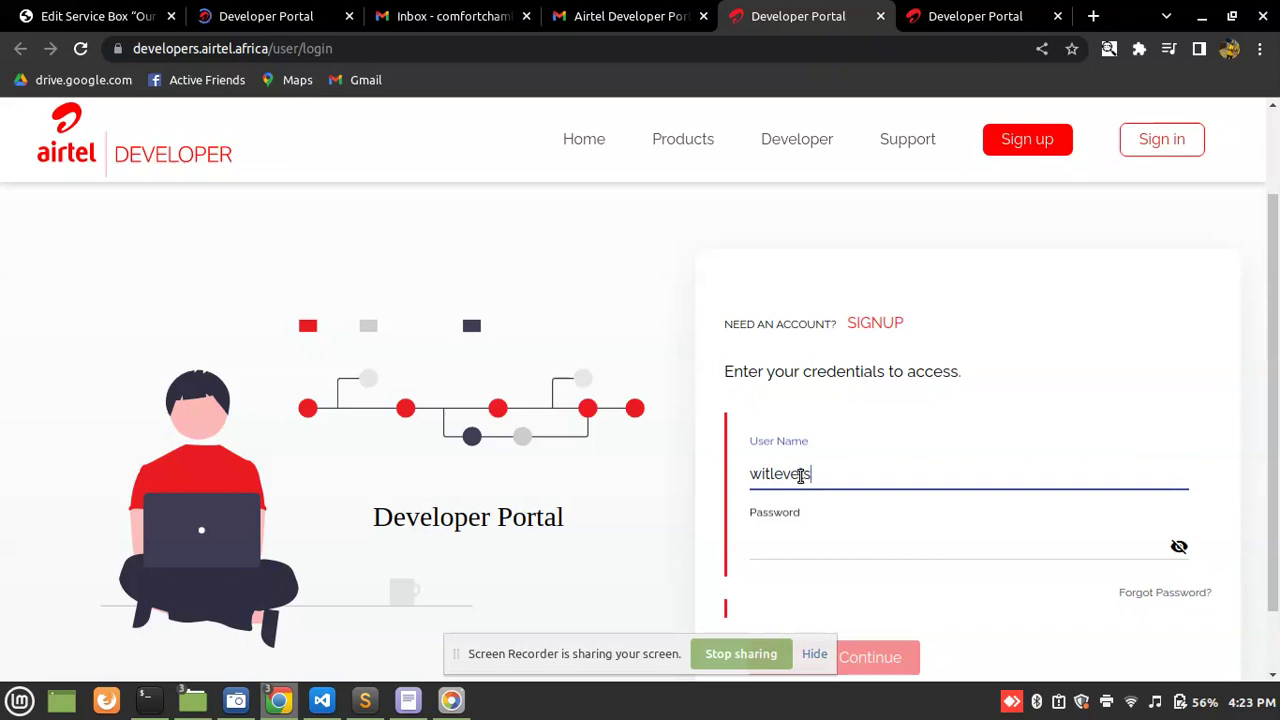
key(Tab)
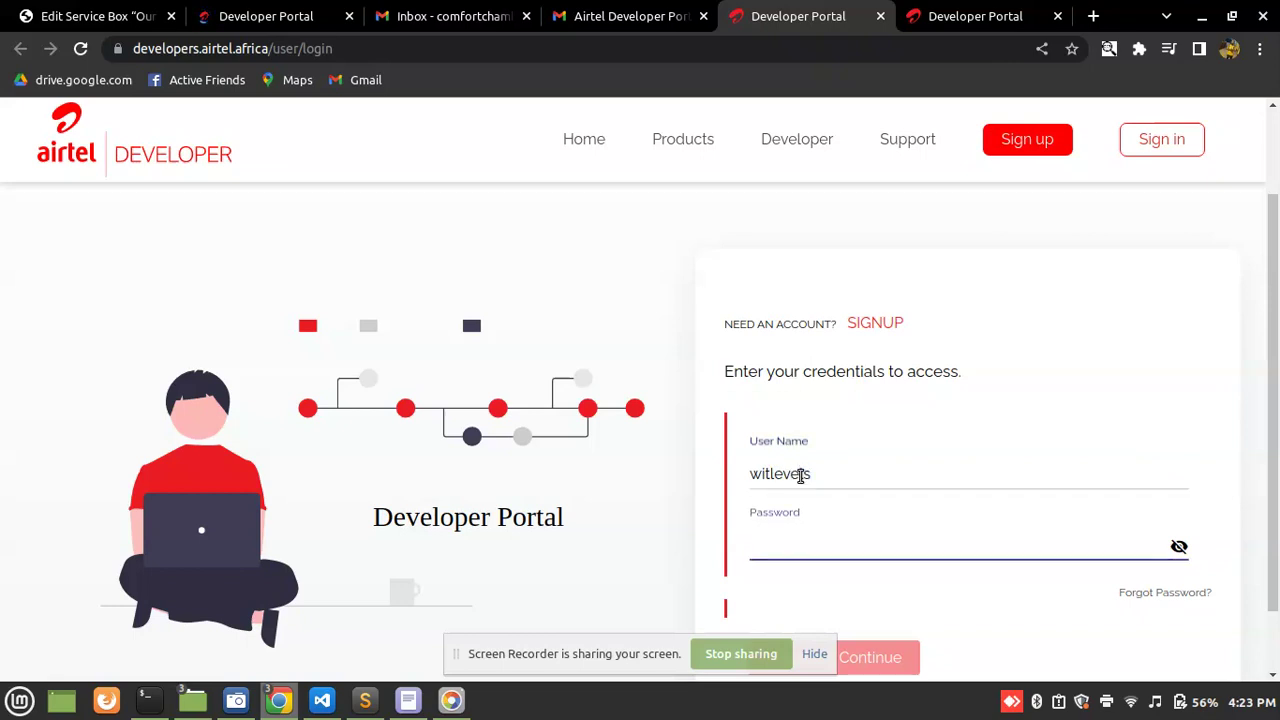
key(shift+Tab)
click(800, 476)
key(Tab)
text(a***)
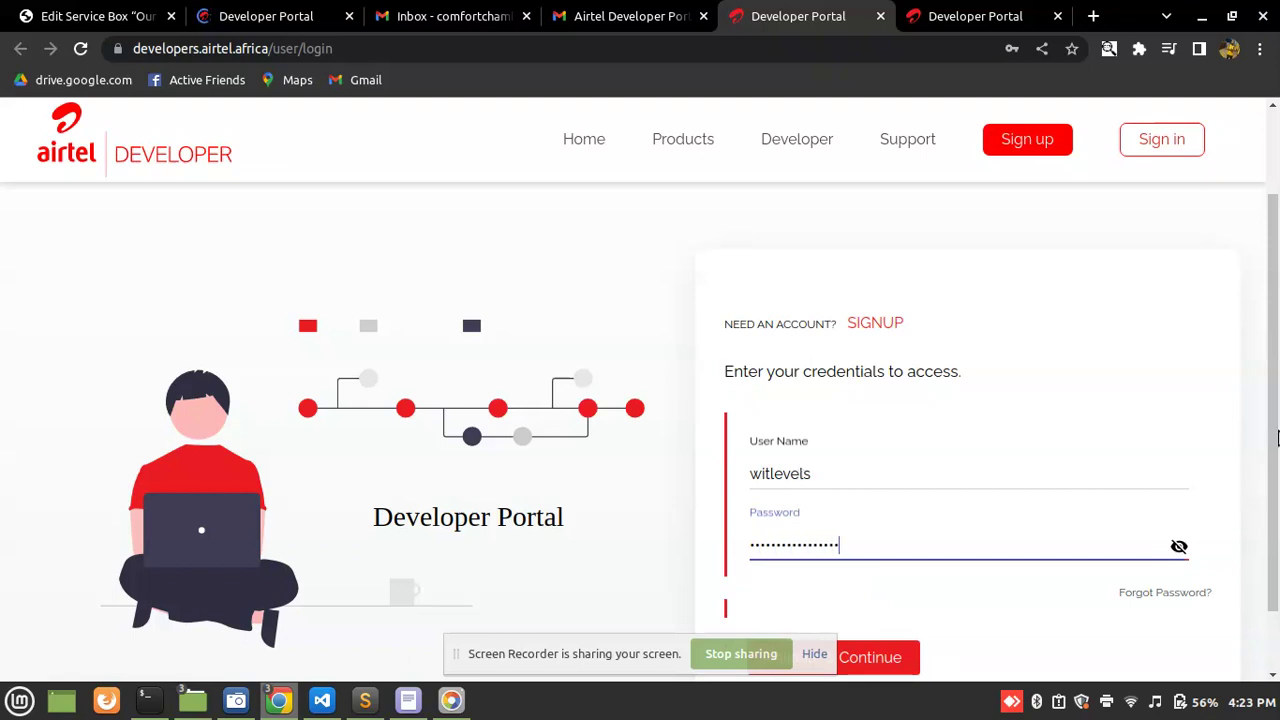
scroll(1277, 437, down, 2)
click(882, 588)
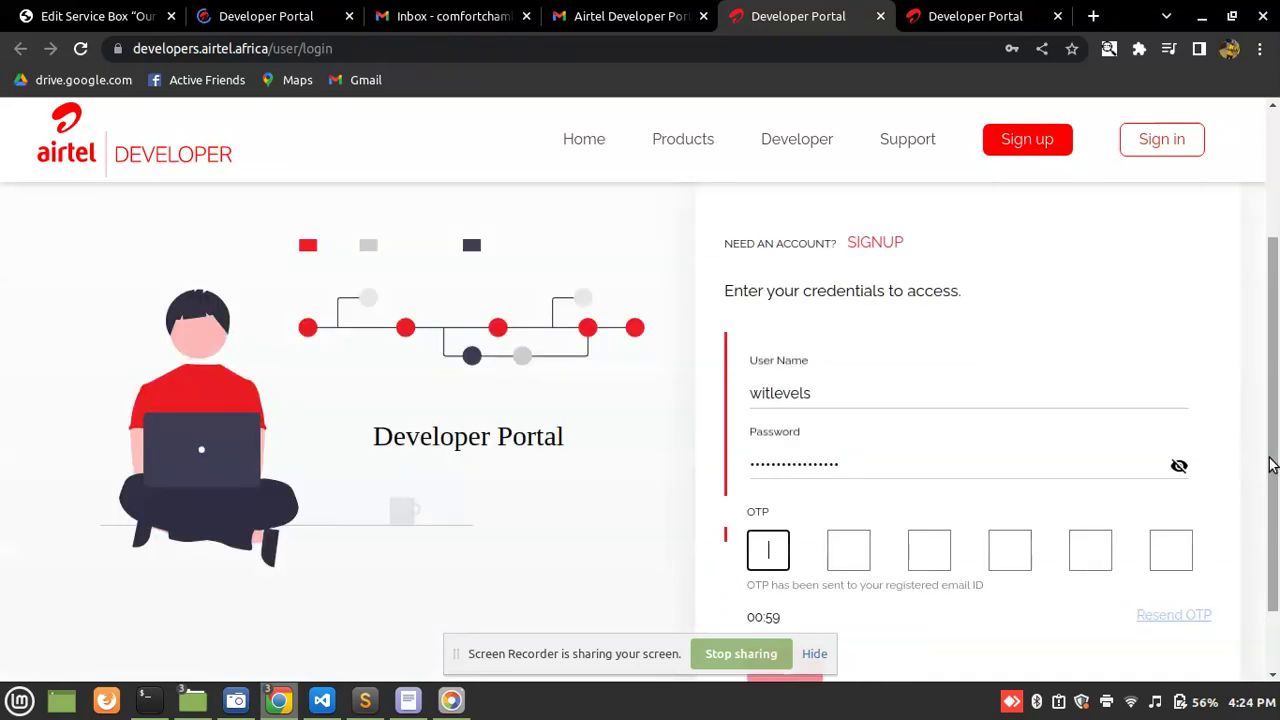
drag(1277, 370, 1277, 414)
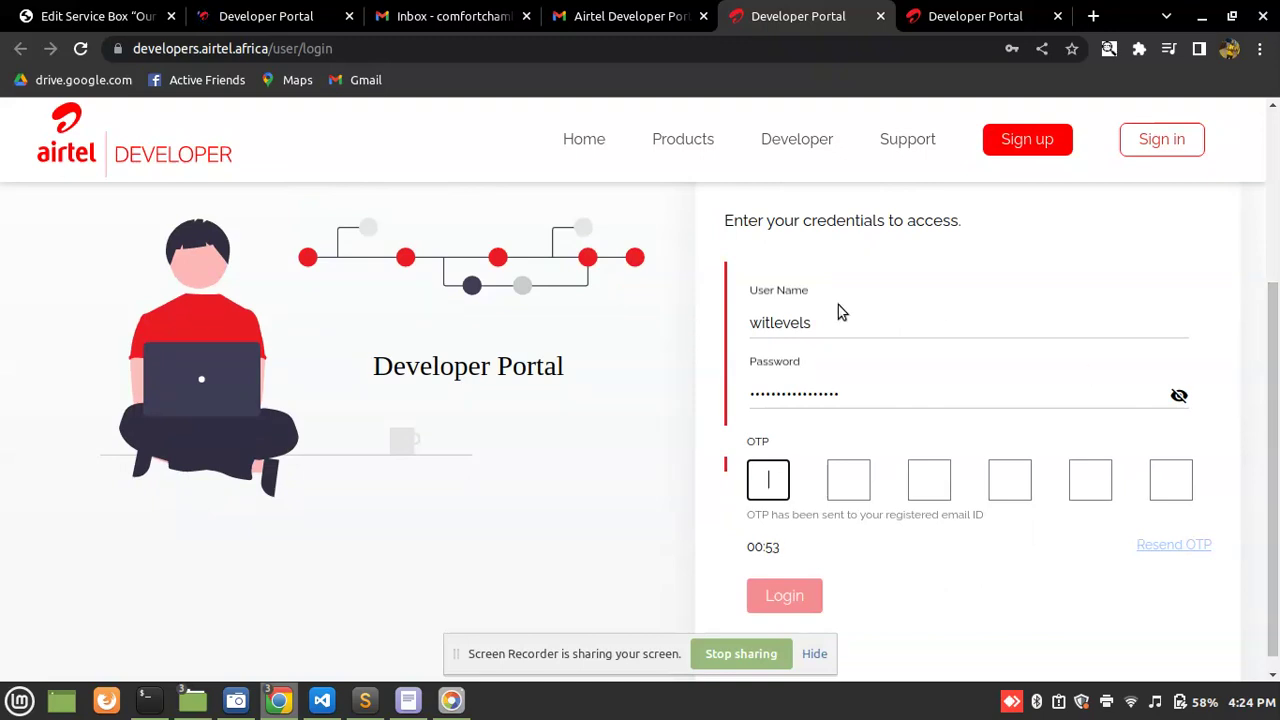
- Open the new one-time password email in Gmail and select the OTP code
click(564, 418)
click(605, 15)
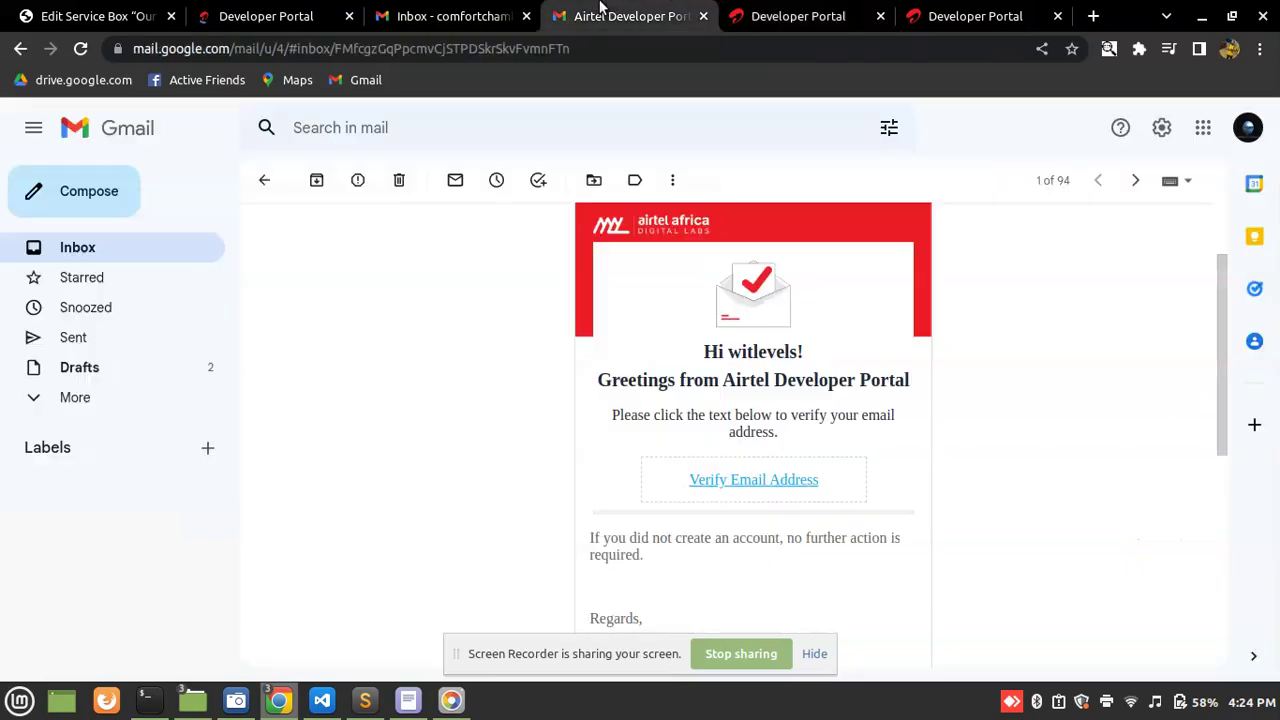
click(156, 247)
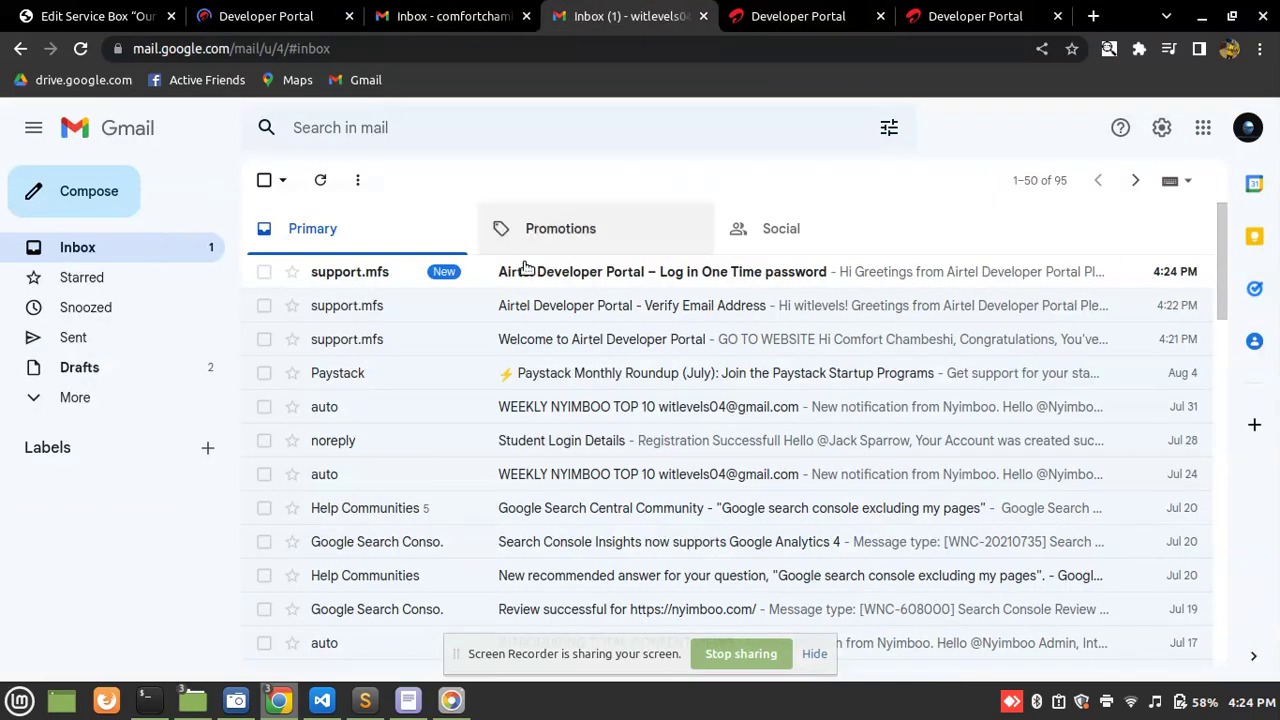
click(558, 271)
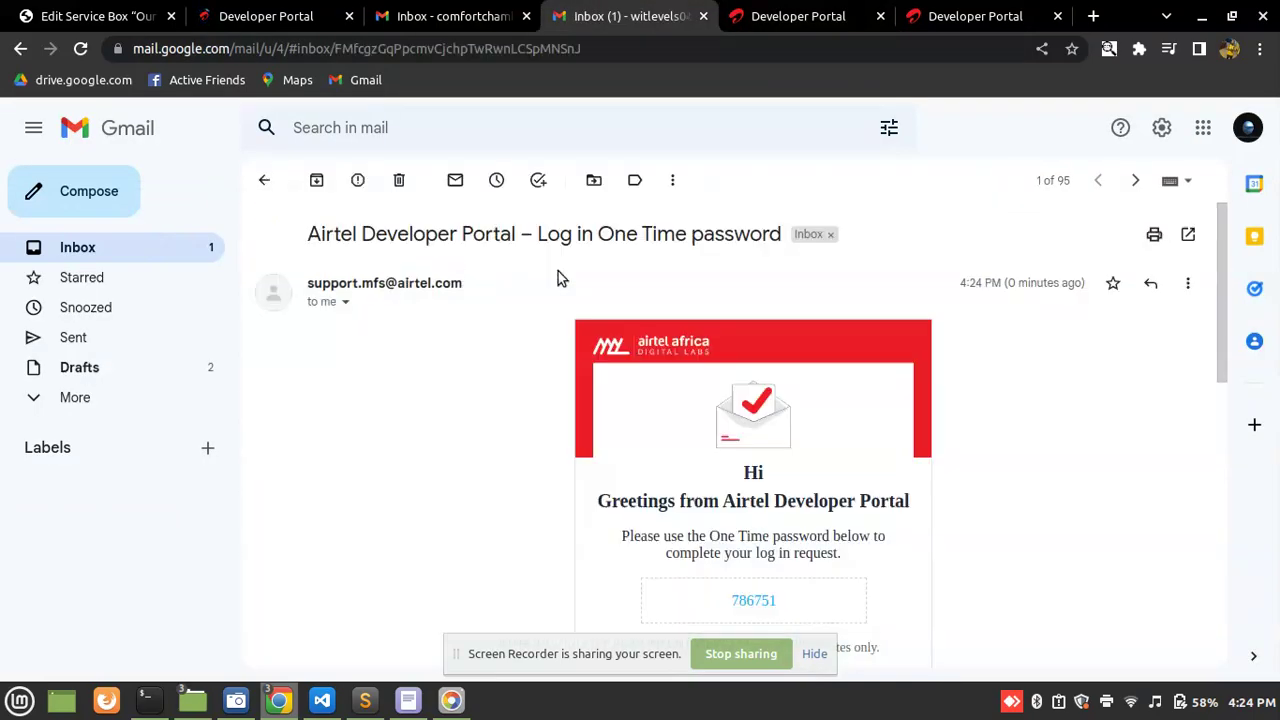
double_click(754, 601)
key(ctrl+c)
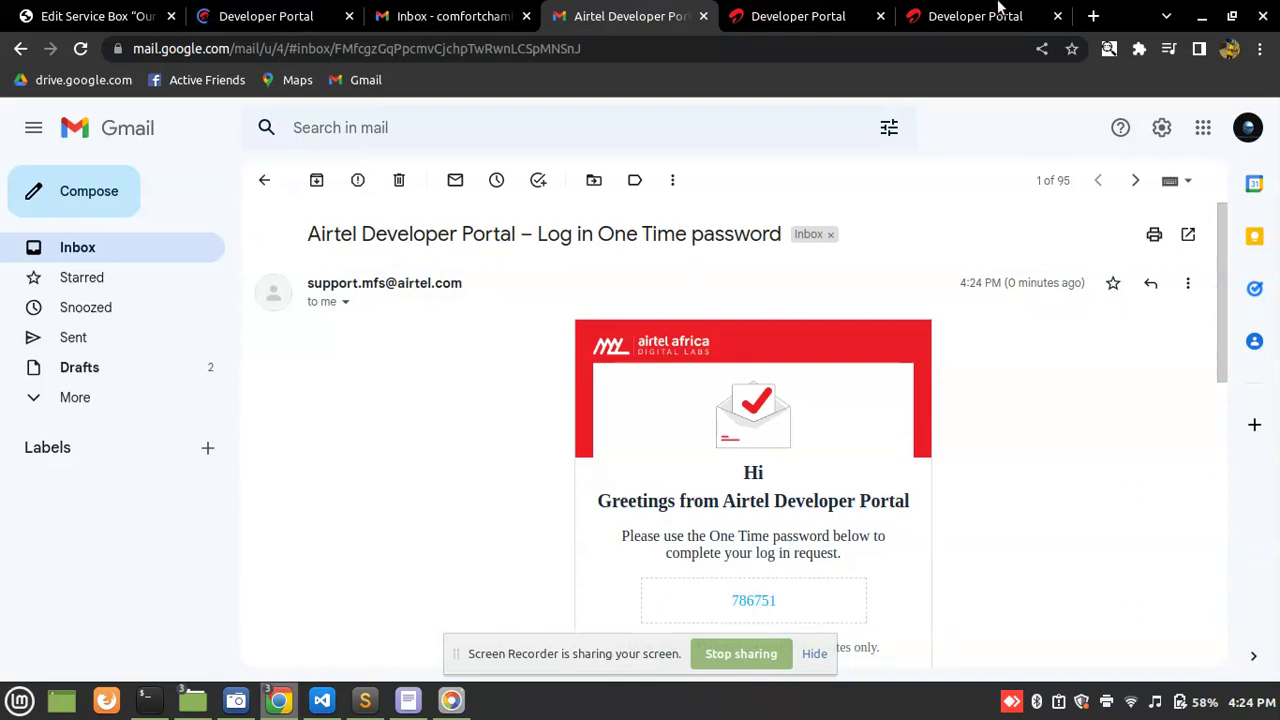
- Paste the OTP into the portal's code boxes and log in
click(975, 16)
key(Return)
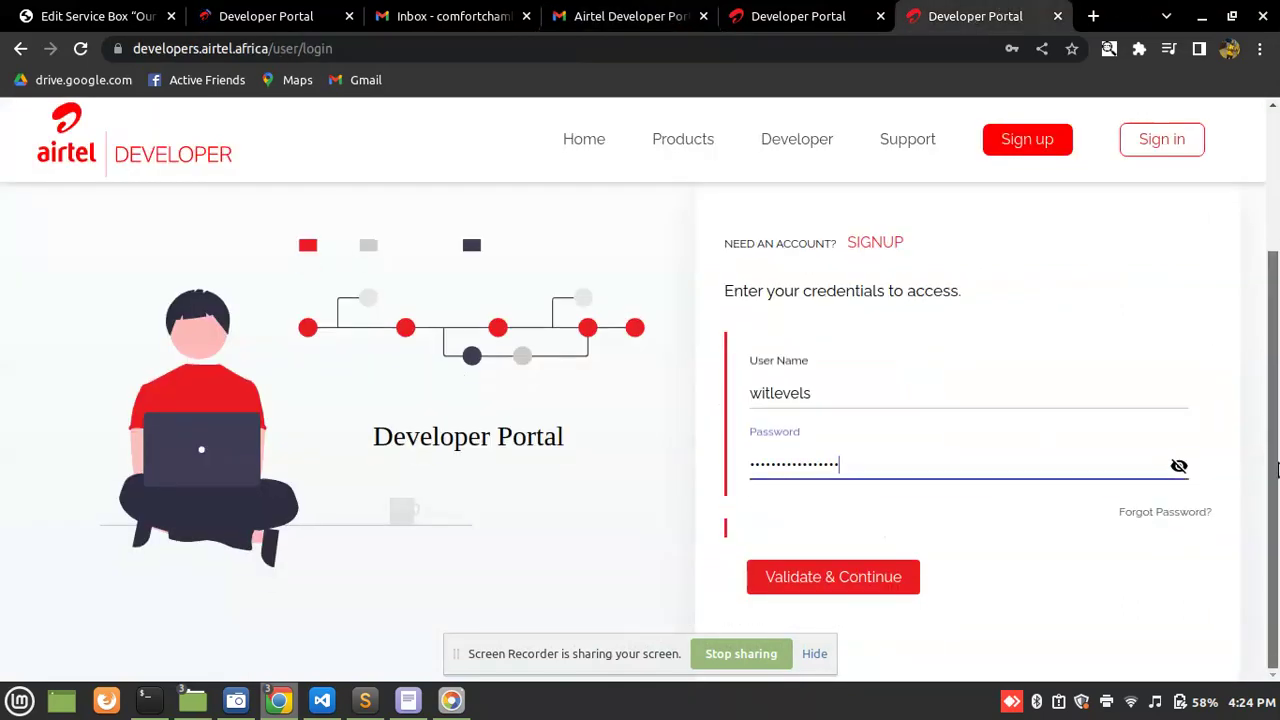
click(771, 476)
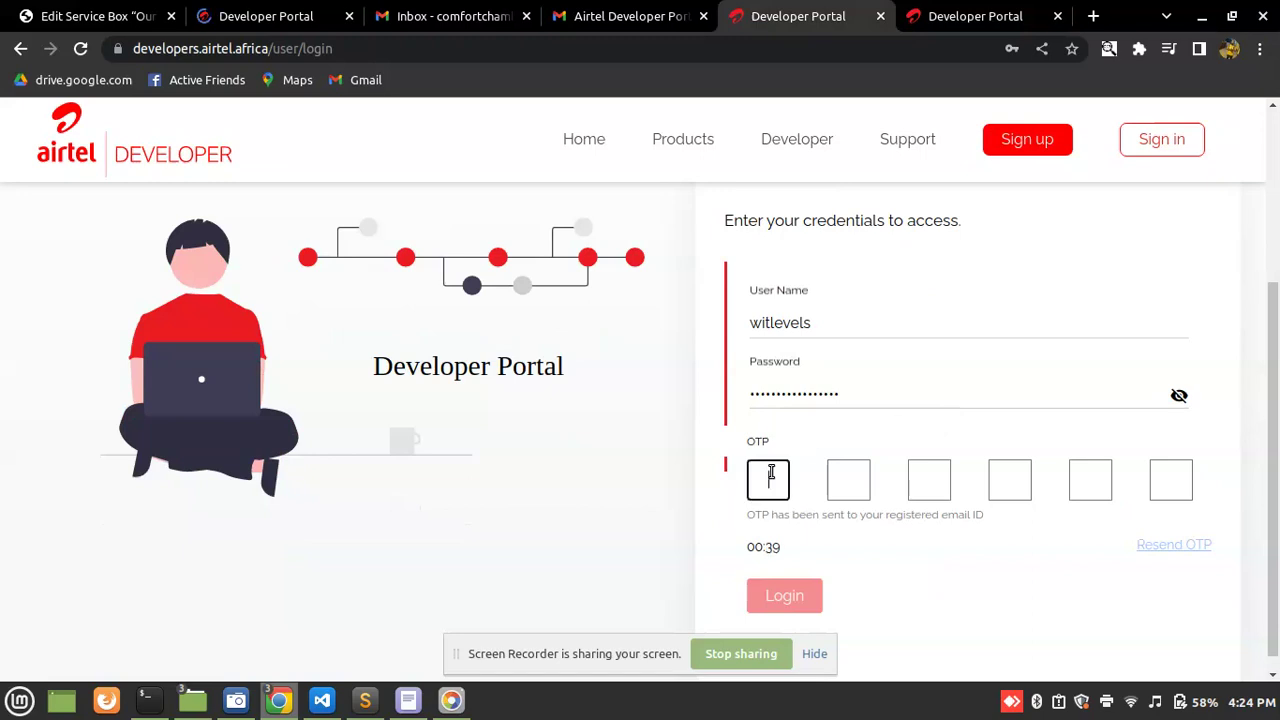
key(ctrl+v)
click(795, 594)
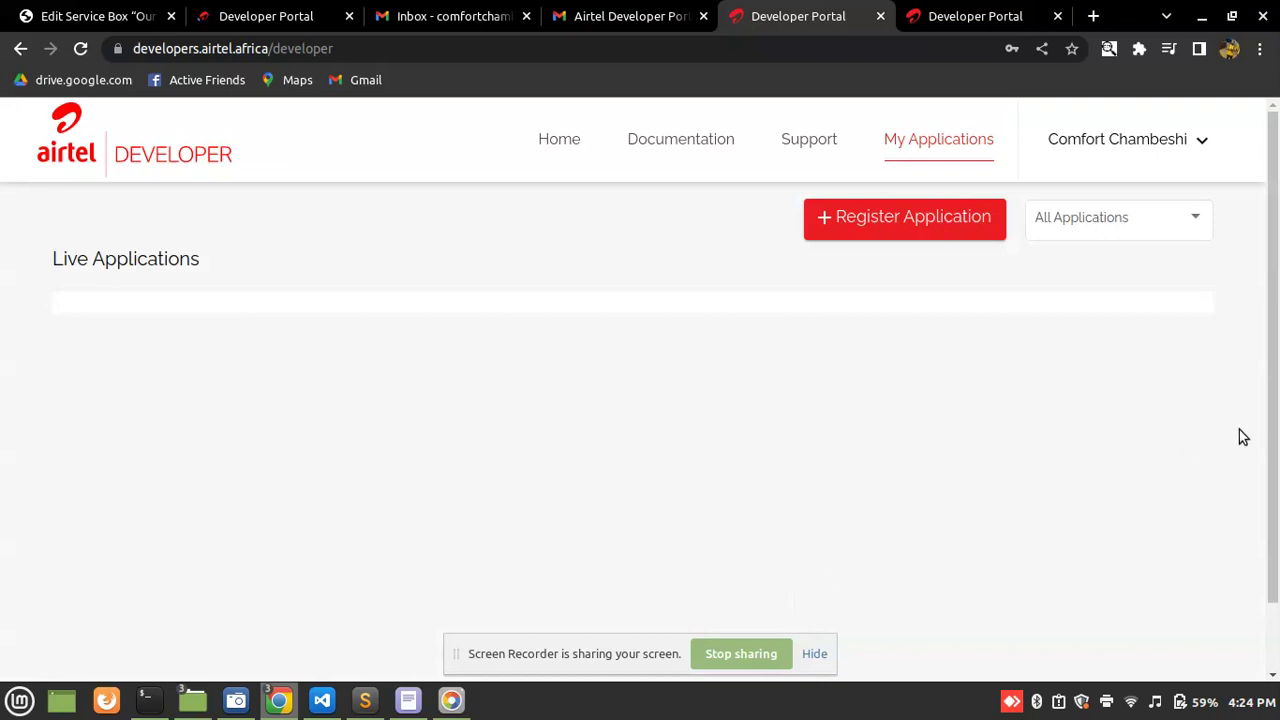
- Check the empty My Applications page and the account menu, then go to the portal's Home page
scroll(1268, 257, down, 1)
scroll(1268, 257, up, 1)
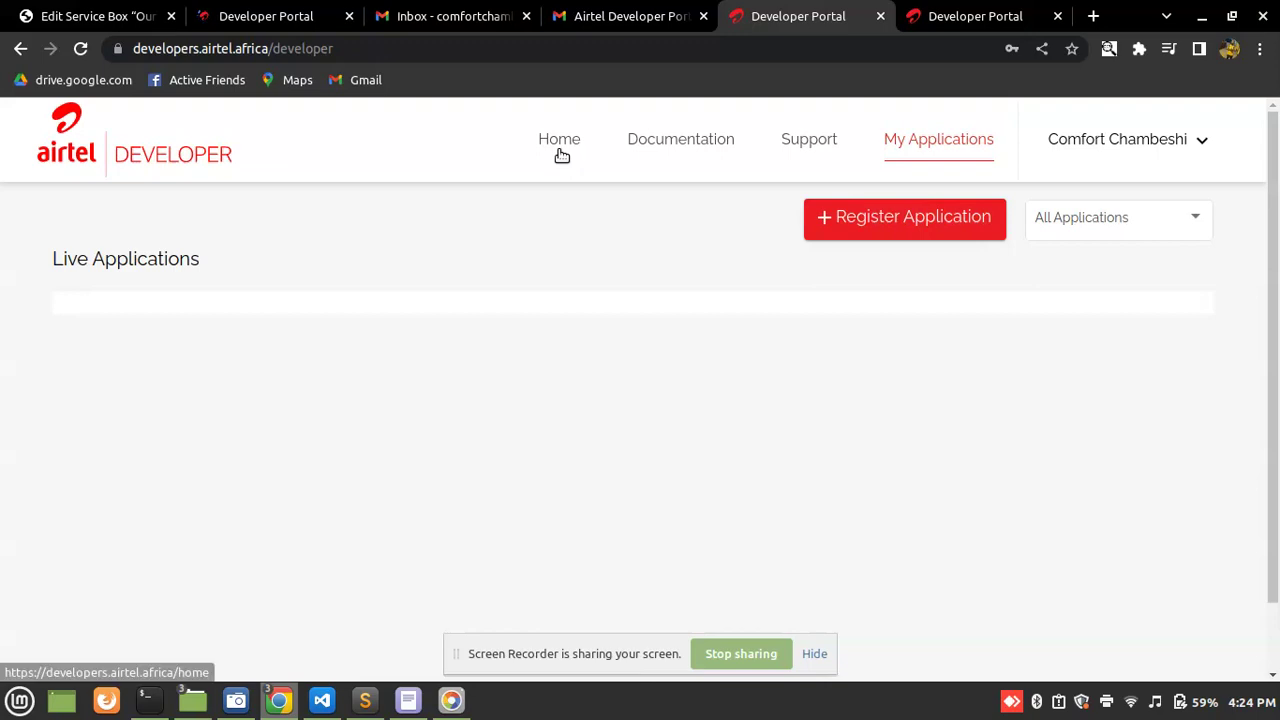
click(1138, 132)
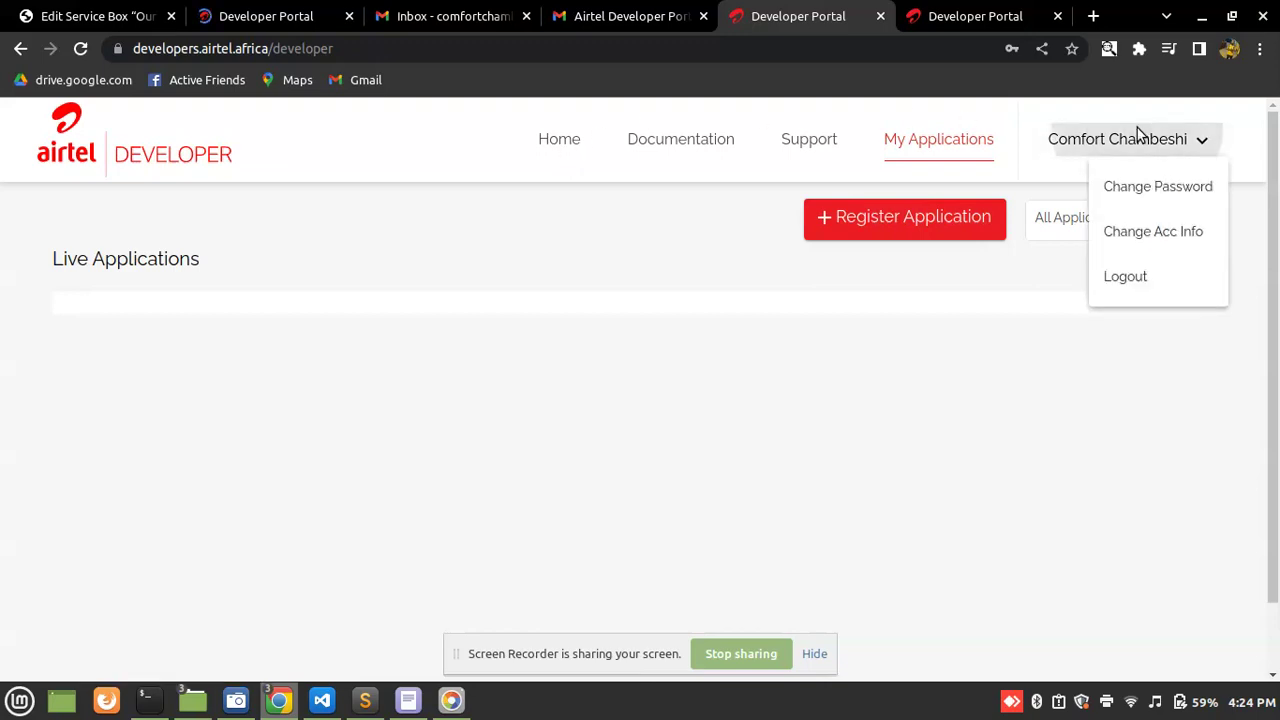
click(502, 365)
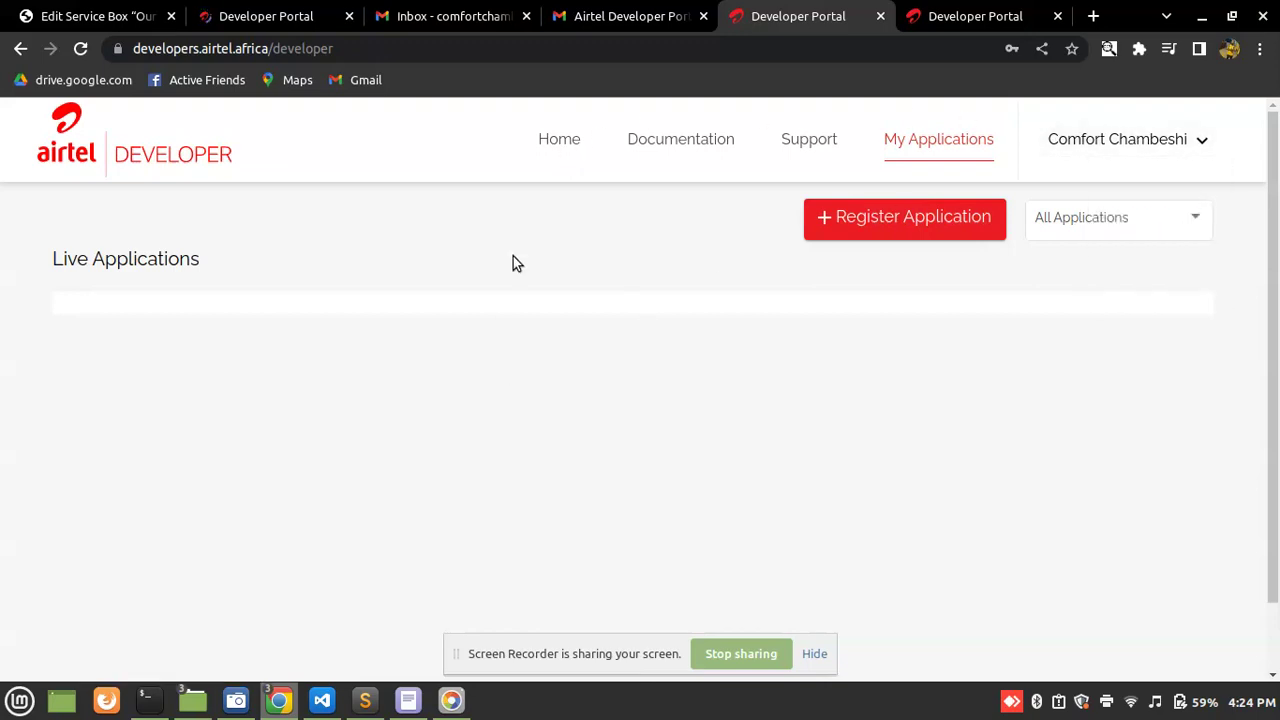
click(562, 142)
- Browse the Home page and the Documentation sidebar, then move on to the Support page
scroll(1277, 375, down, 5)
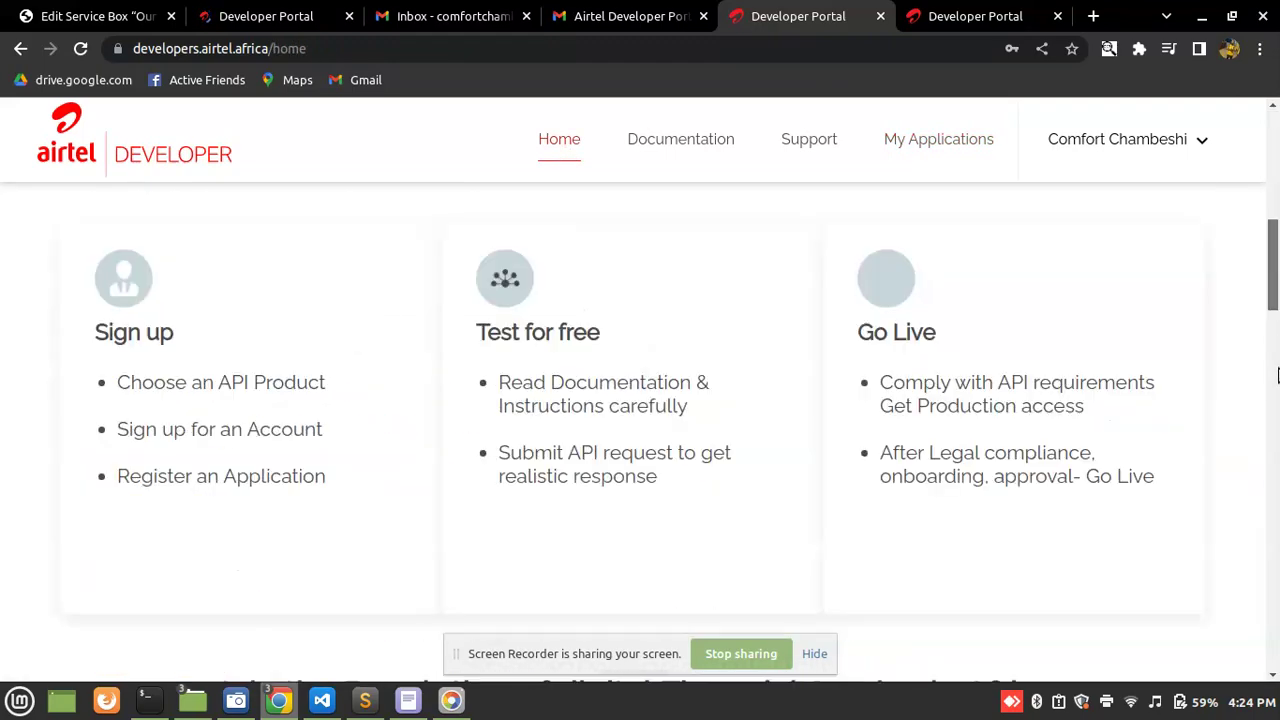
scroll(1150, 100, up, 8)
click(669, 142)
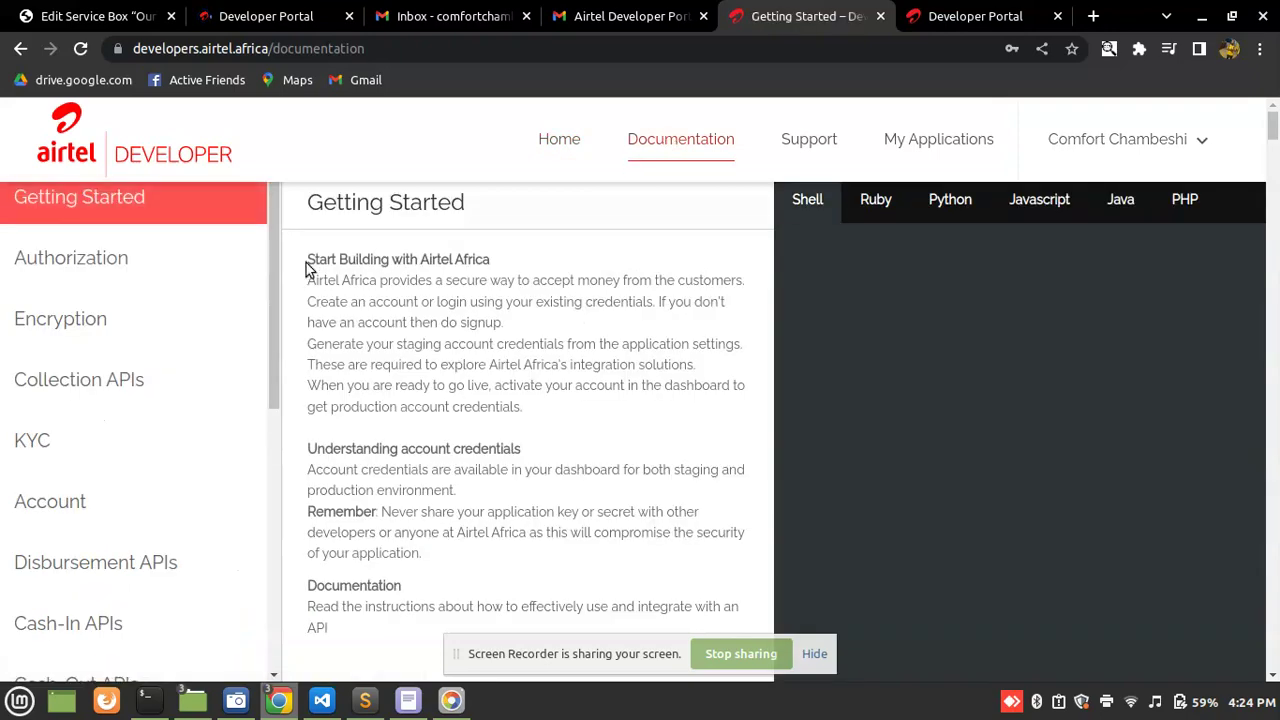
scroll(276, 266, down, 1)
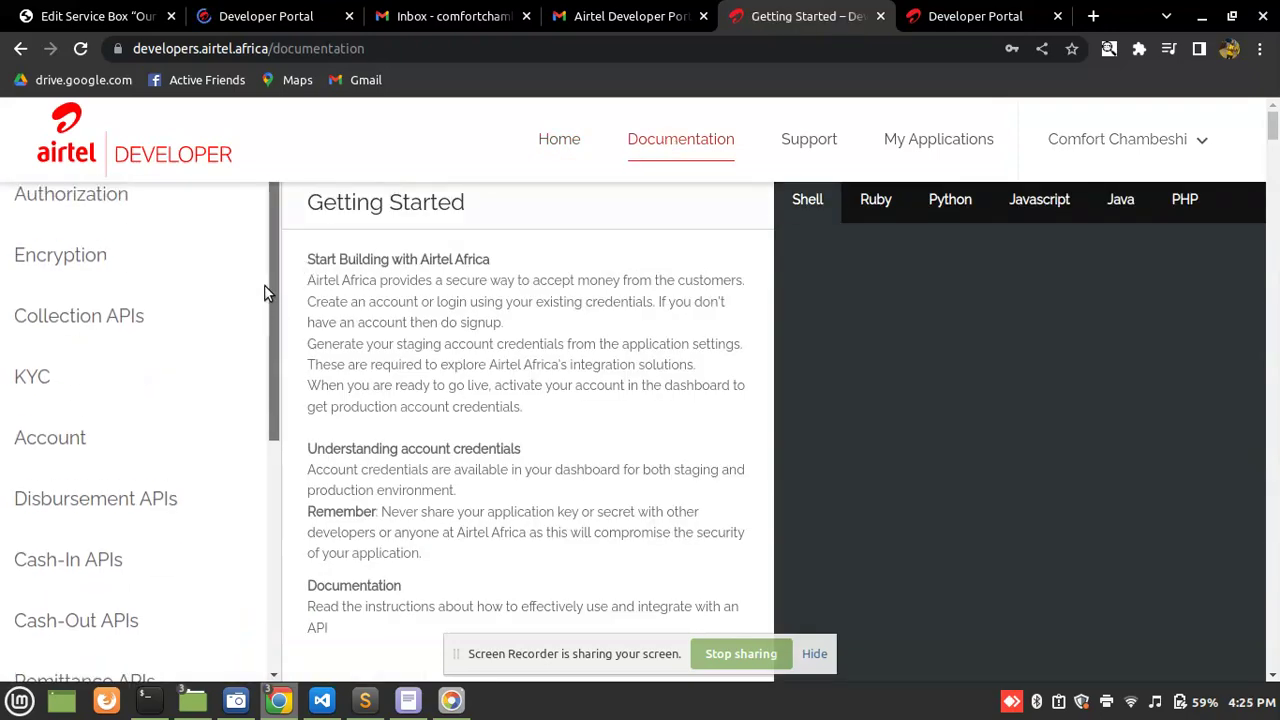
scroll(271, 259, up, 1)
scroll(267, 277, down, 3)
scroll(251, 434, up, 3)
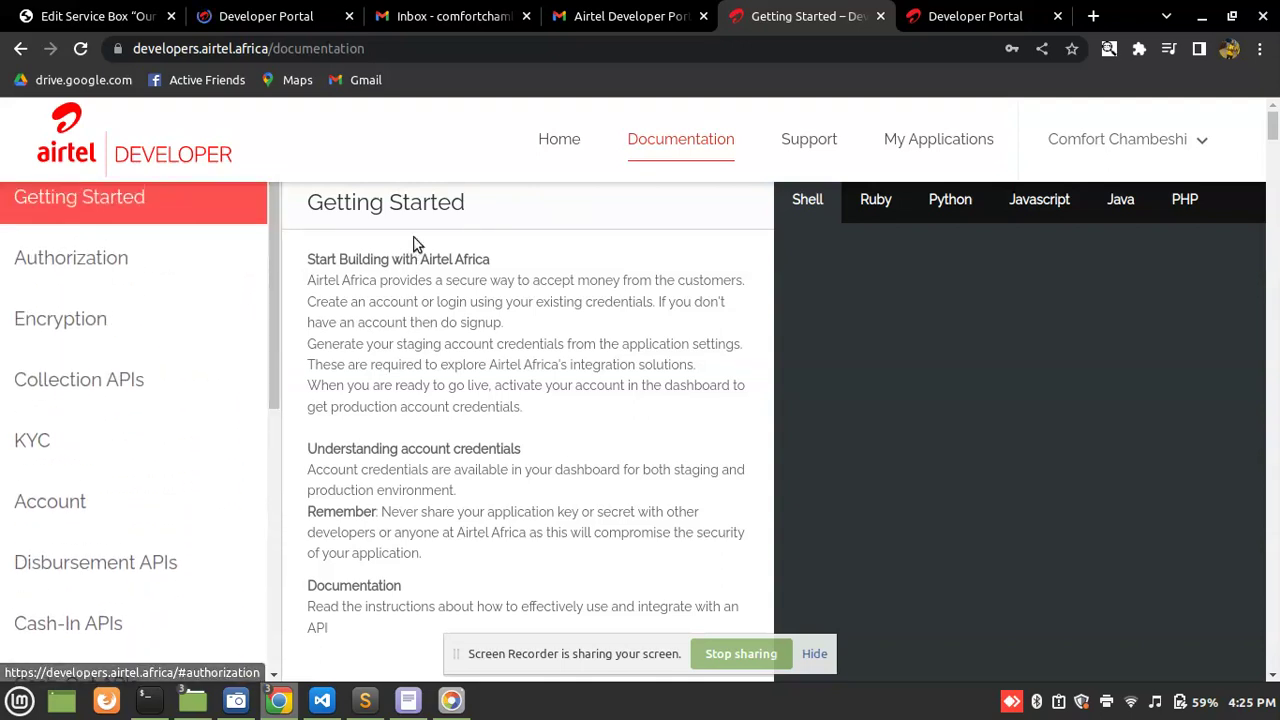
scroll(246, 432, down, 3)
scroll(235, 300, up, 3)
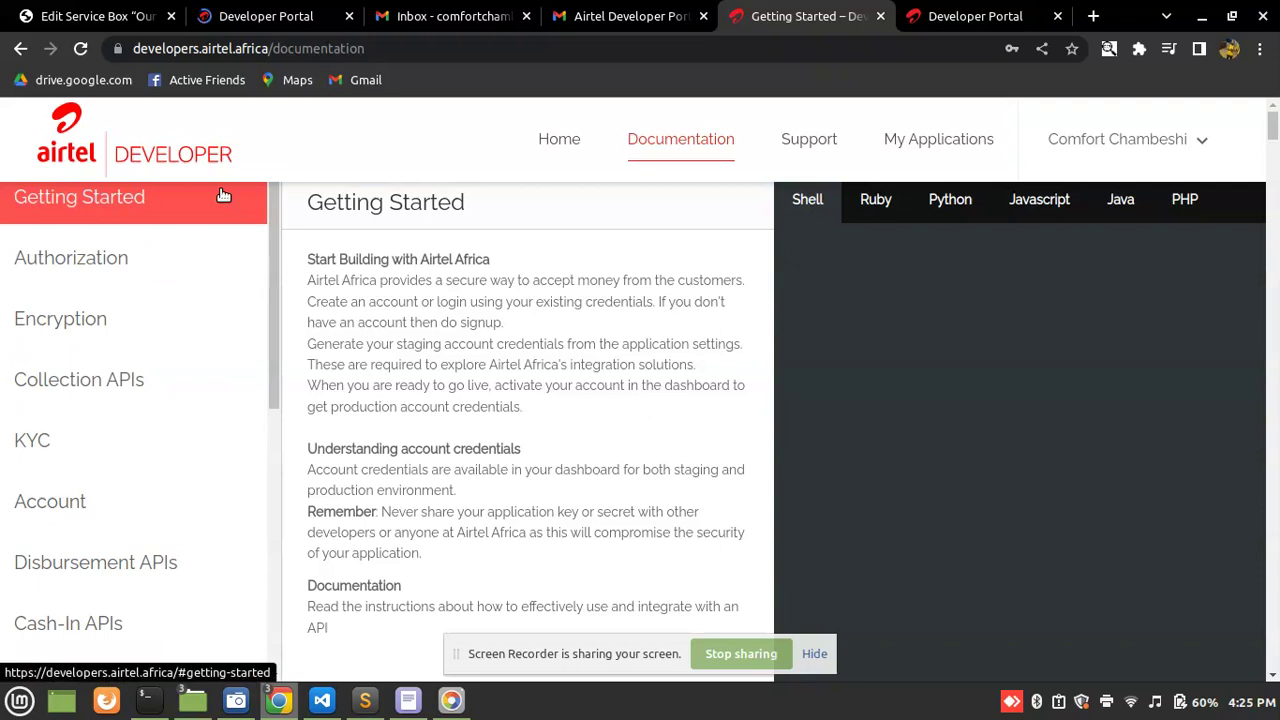
click(812, 141)
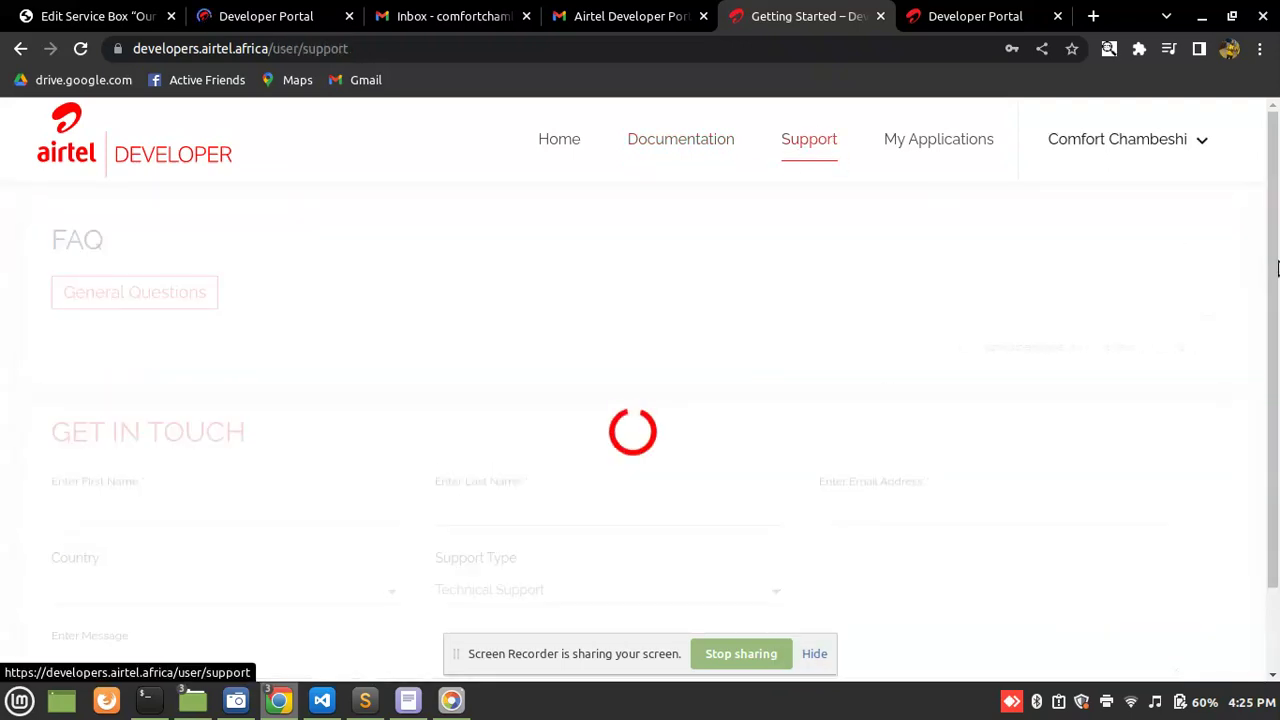
- Scroll through the Support FAQ and return to the My Applications page
scroll(1277, 345, down, 2)
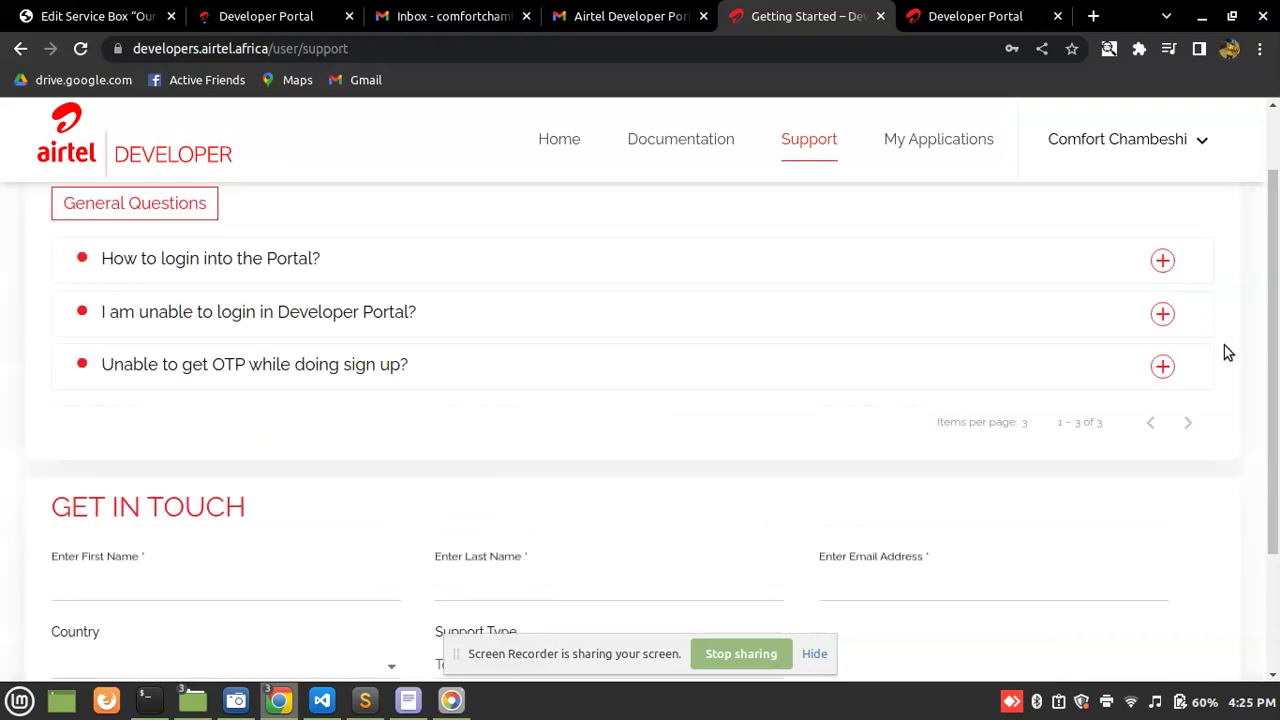
scroll(1277, 360, down, 3)
scroll(1277, 378, up, 5)
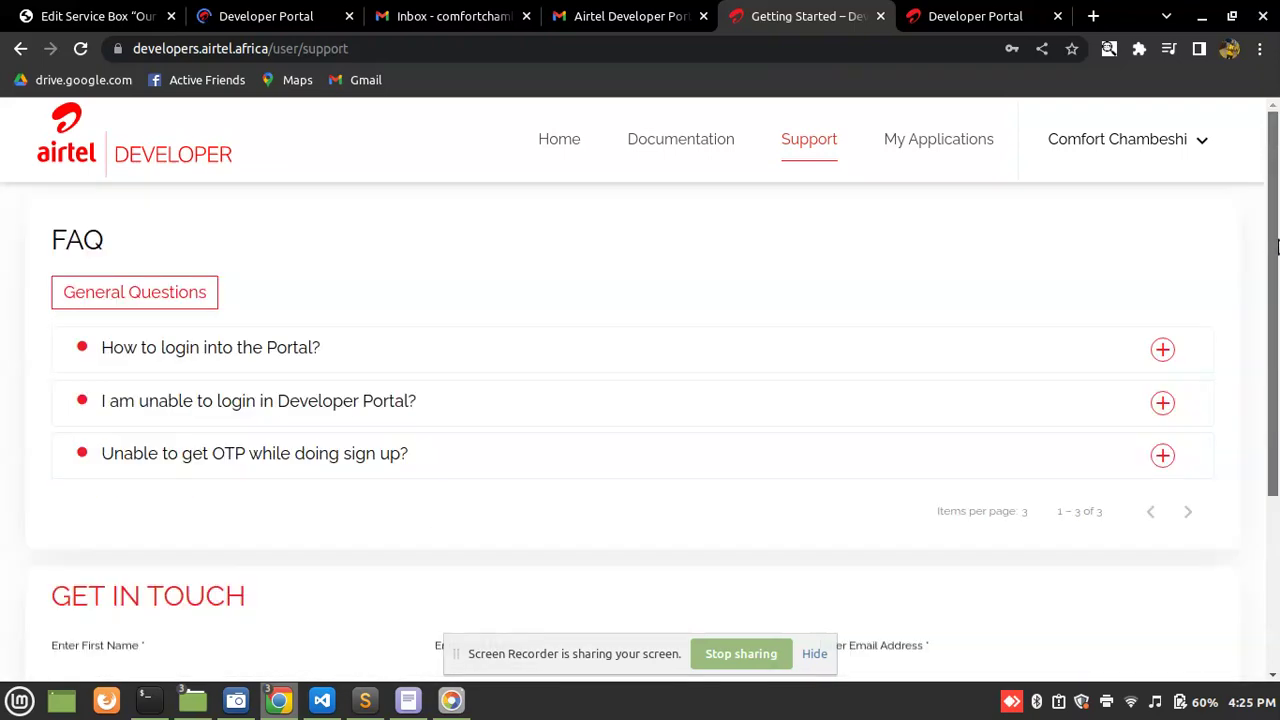
click(957, 139)
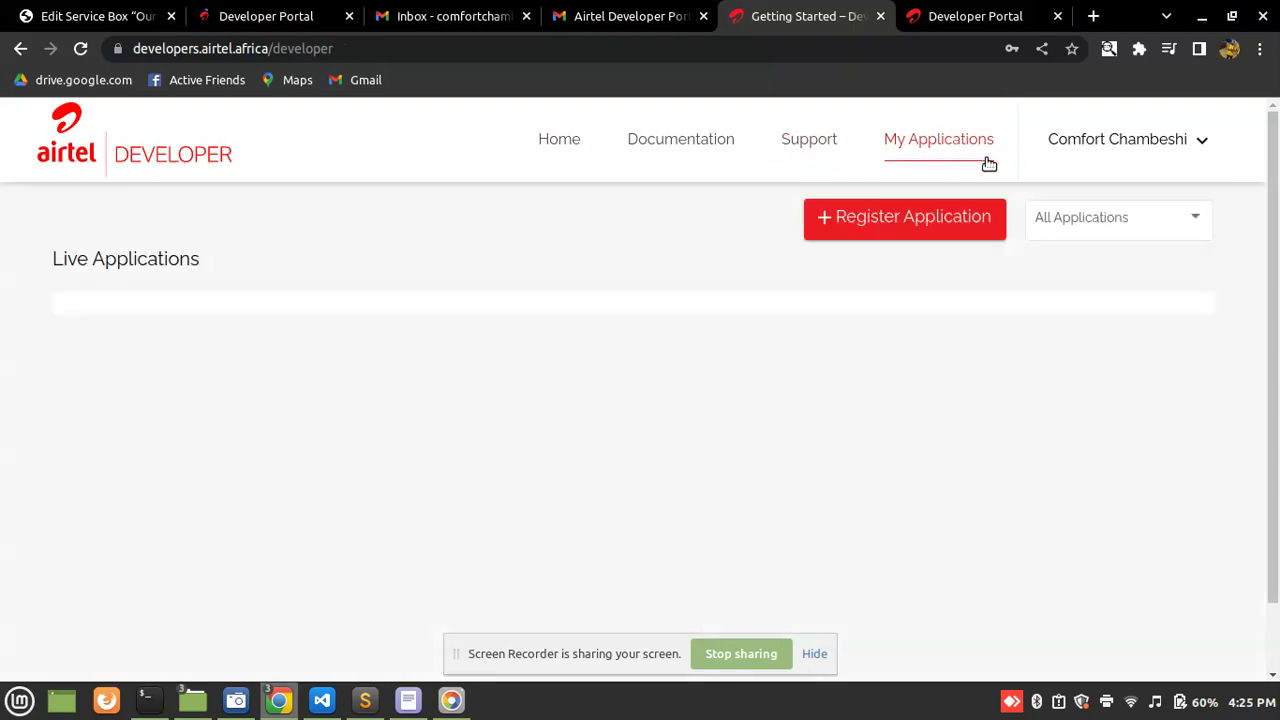
- Check the account menu, then start a new application with + Register Application
click(1131, 153)
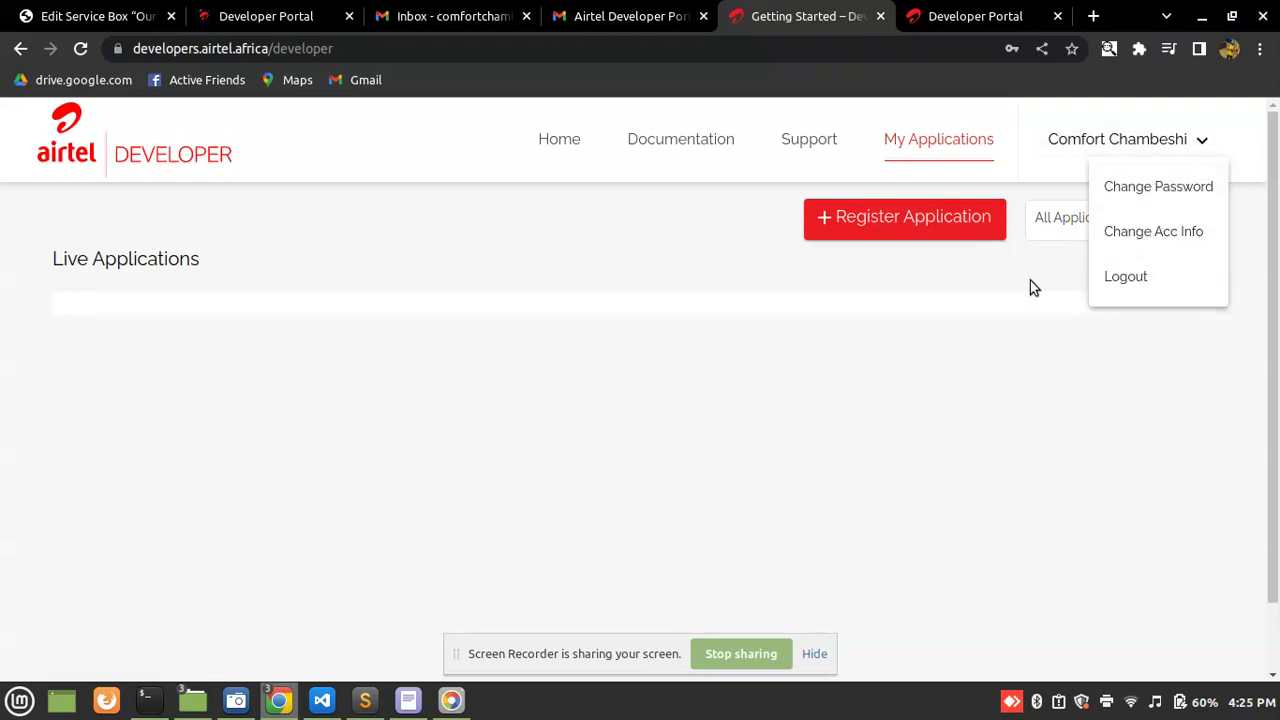
click(866, 280)
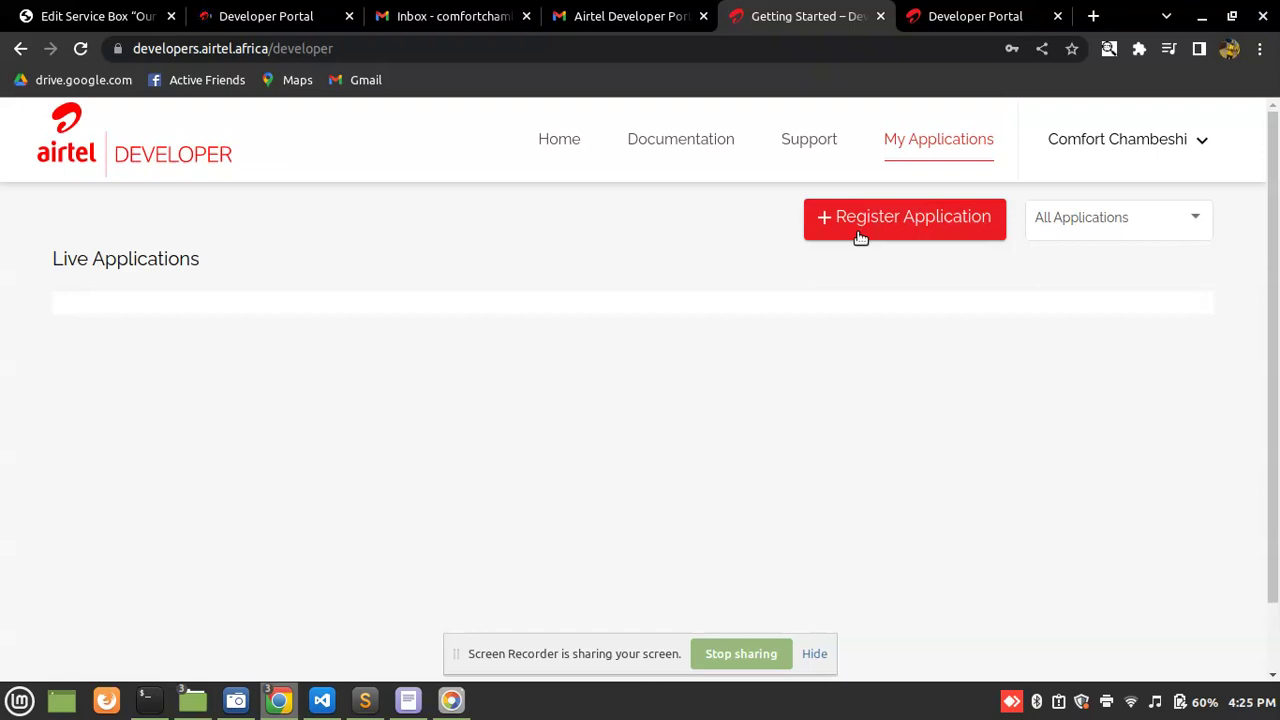
click(860, 237)
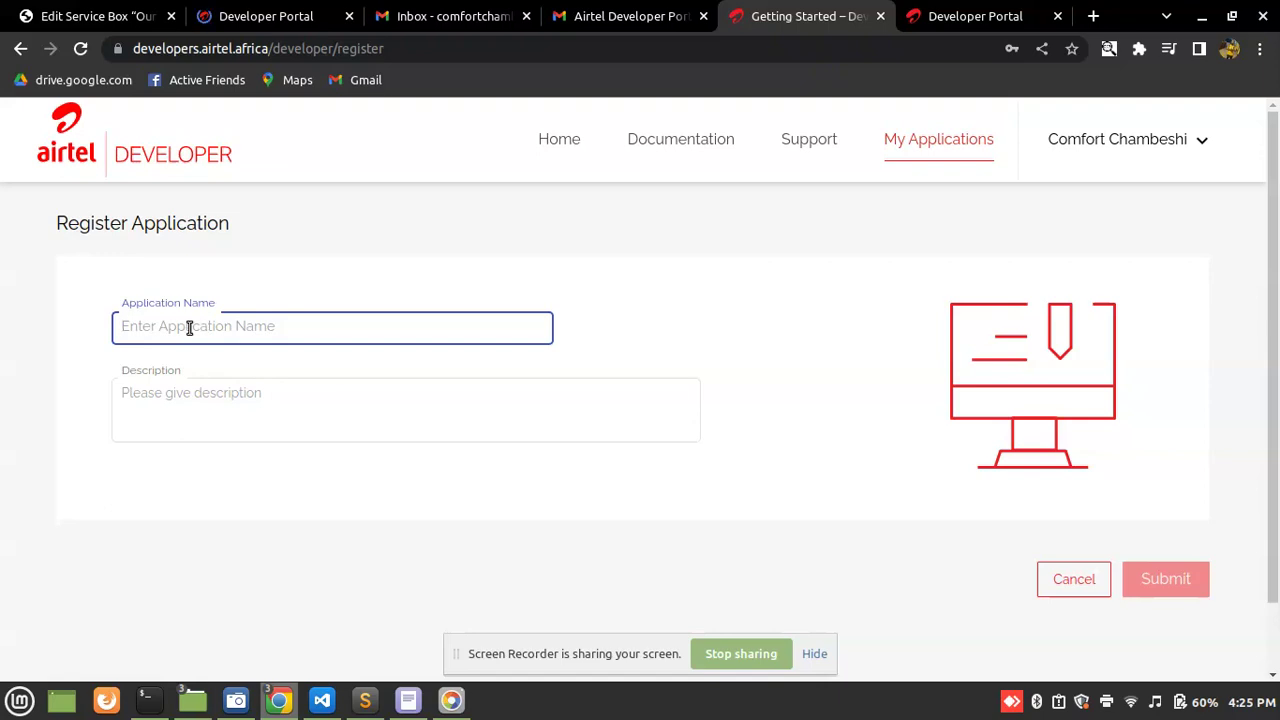
- Register the application 'Witlevels tuturials' with description 'Tutorial series' and open its card
text(Witlevels)
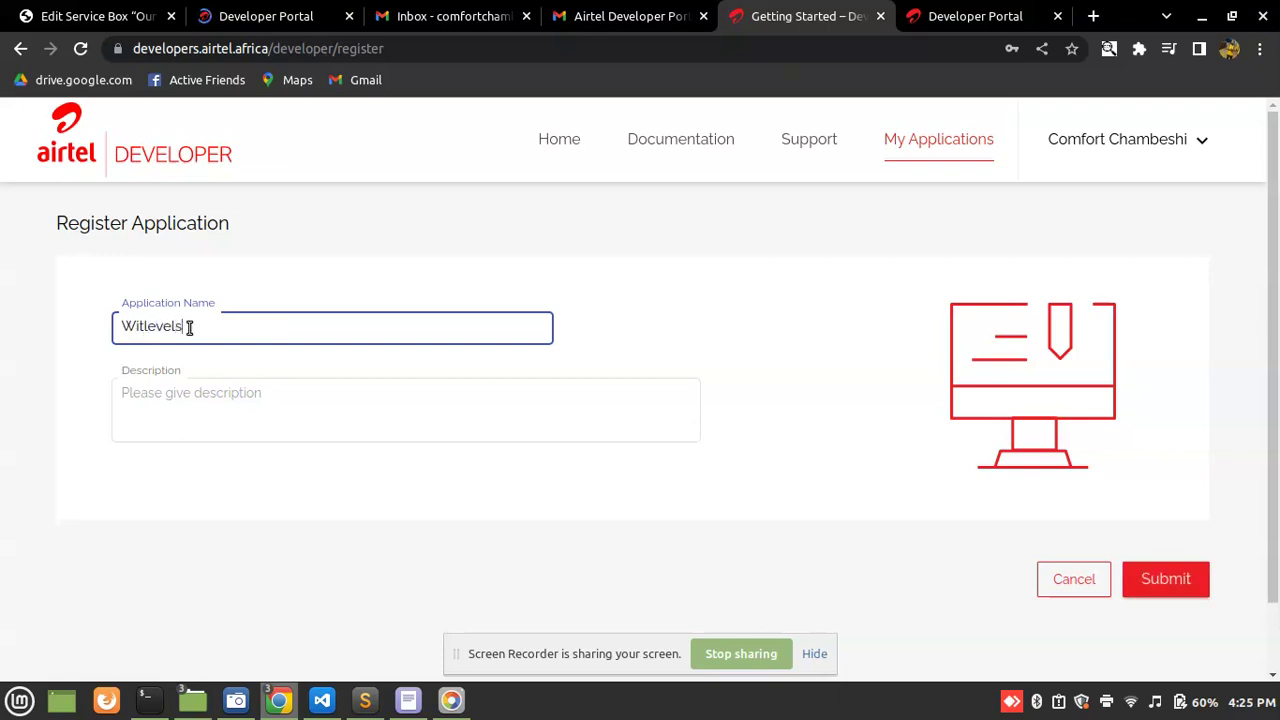
text( Tutor)
click(225, 398)
text(T)
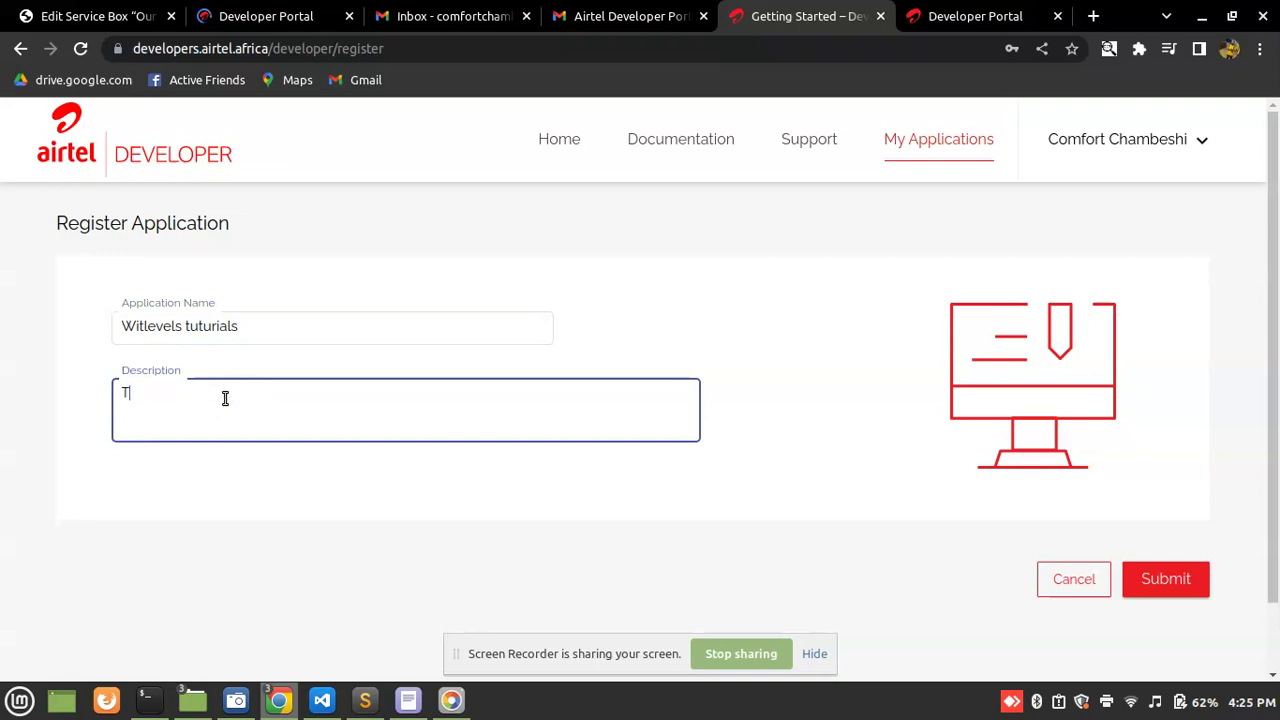
text(utorial series)
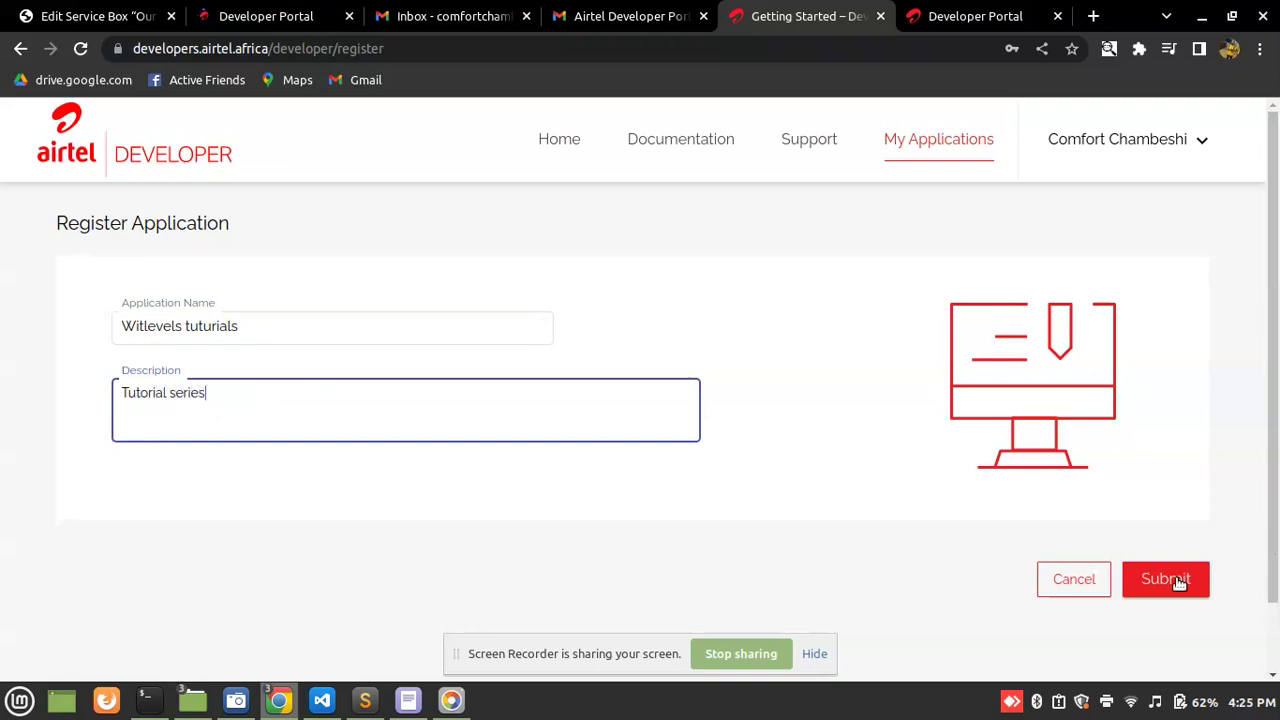
click(1176, 582)
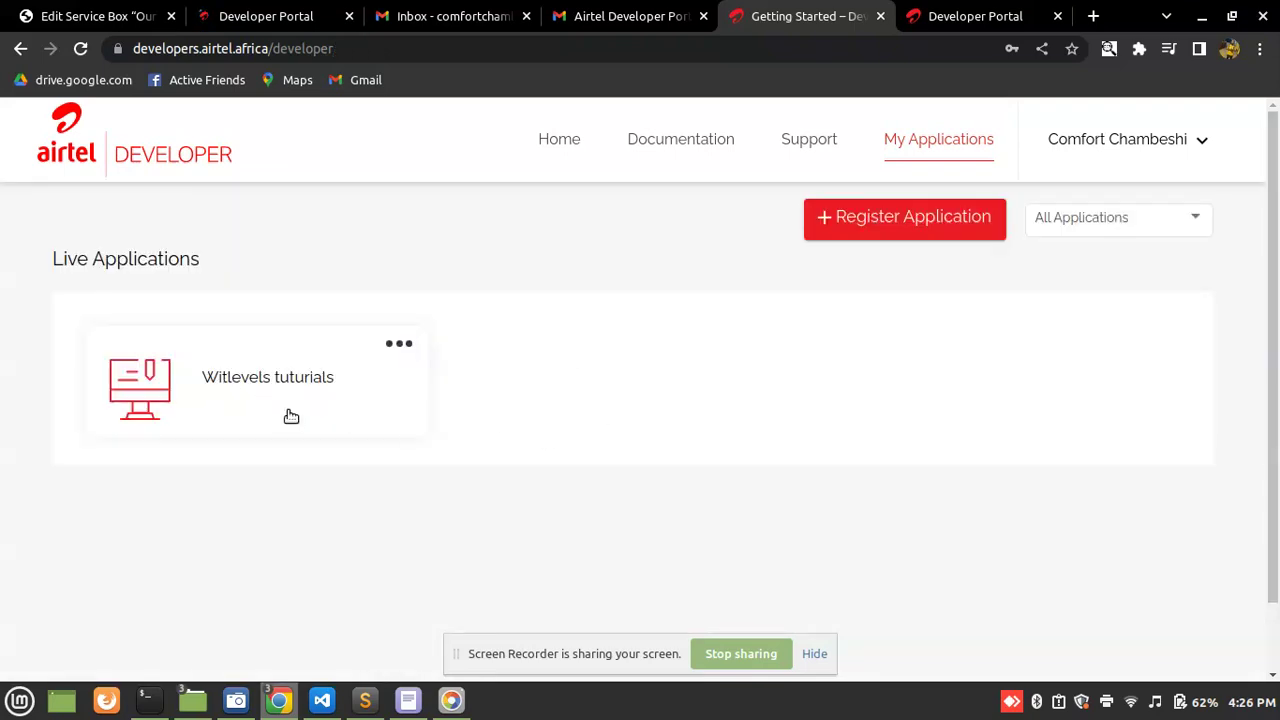
click(288, 417)
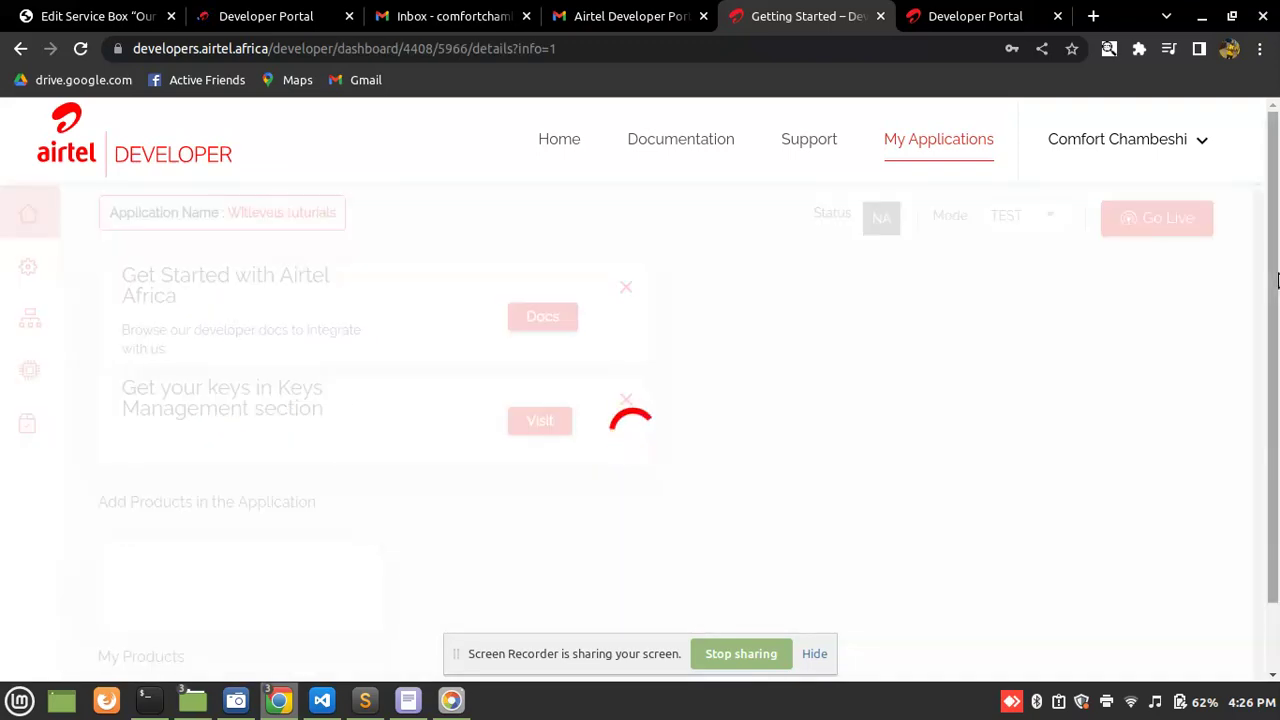
- Switch the Witlevels tuturials app's Mode to PROD
click(1005, 218)
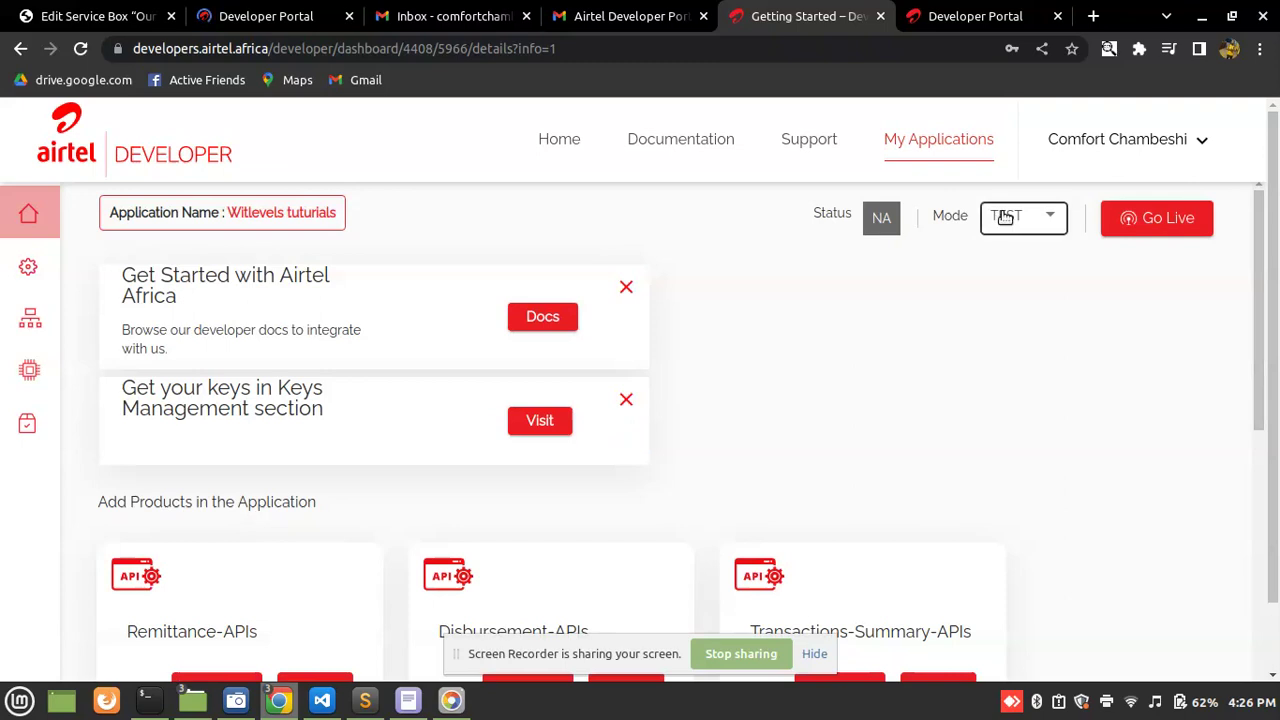
click(1007, 260)
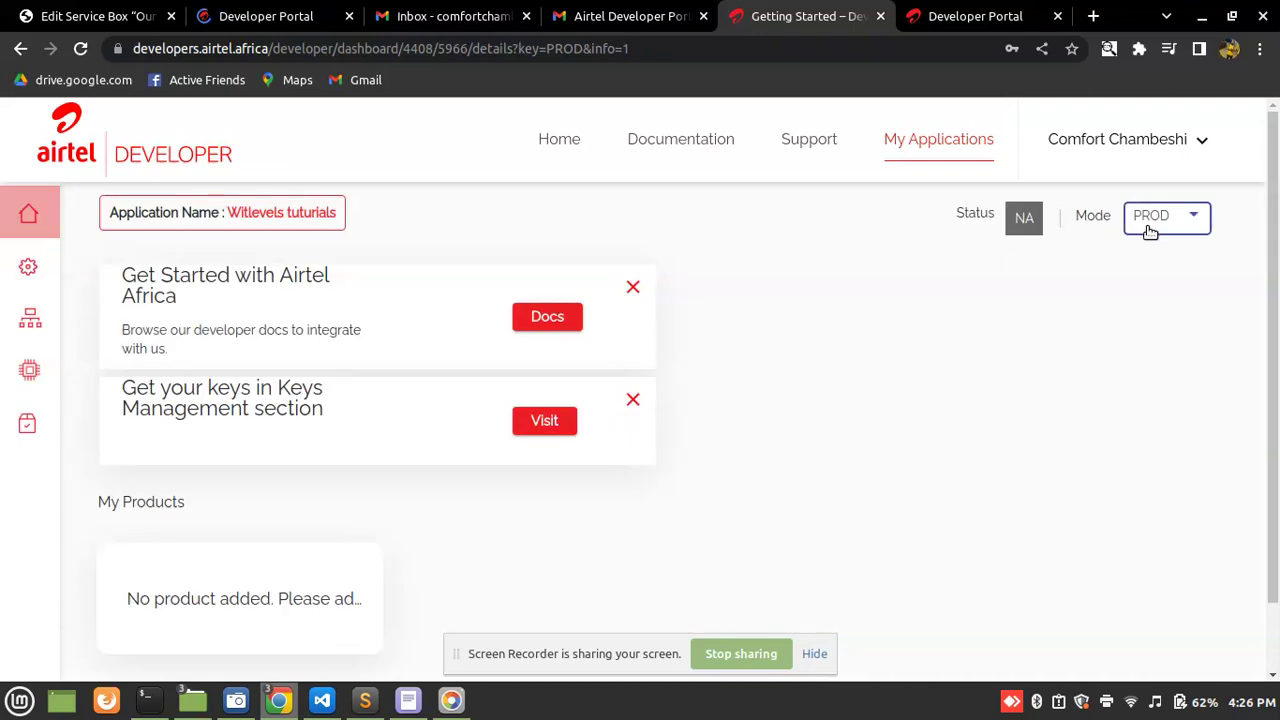
click(1140, 222)
click(1010, 302)
- Set the app's Mode back to TEST and scroll to the available products
click(1166, 215)
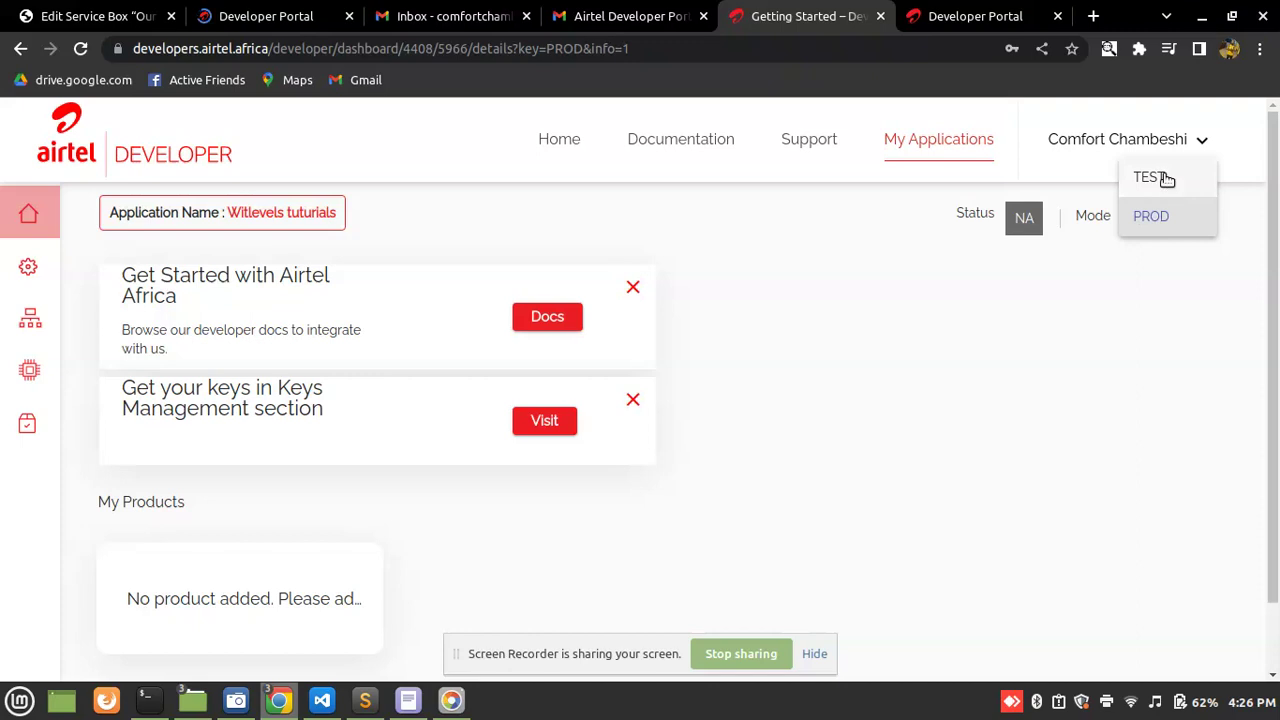
click(1150, 176)
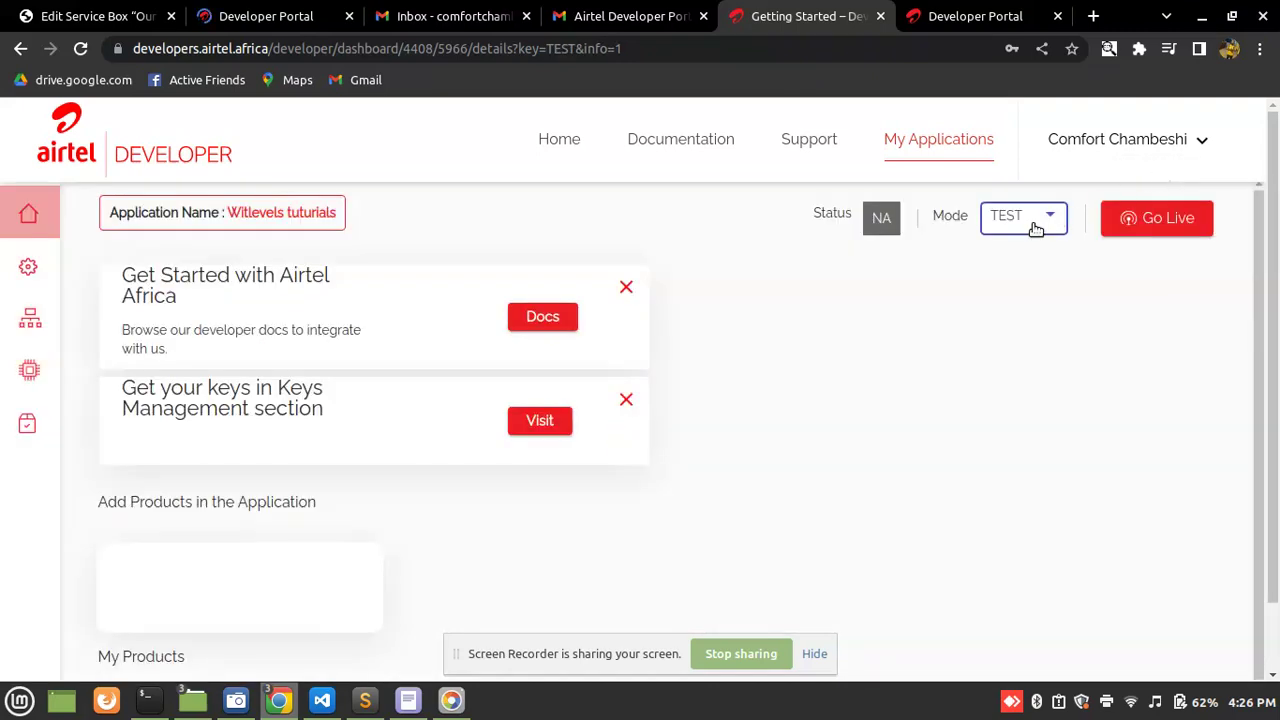
click(1033, 224)
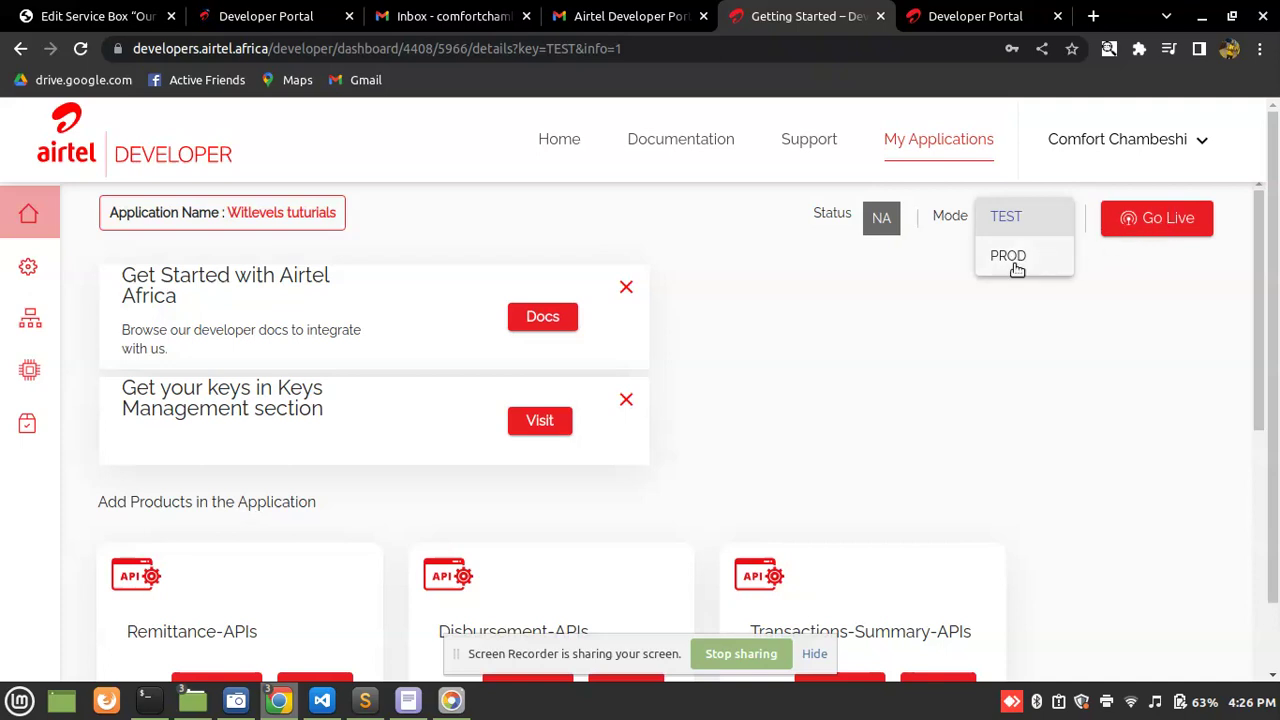
click(910, 413)
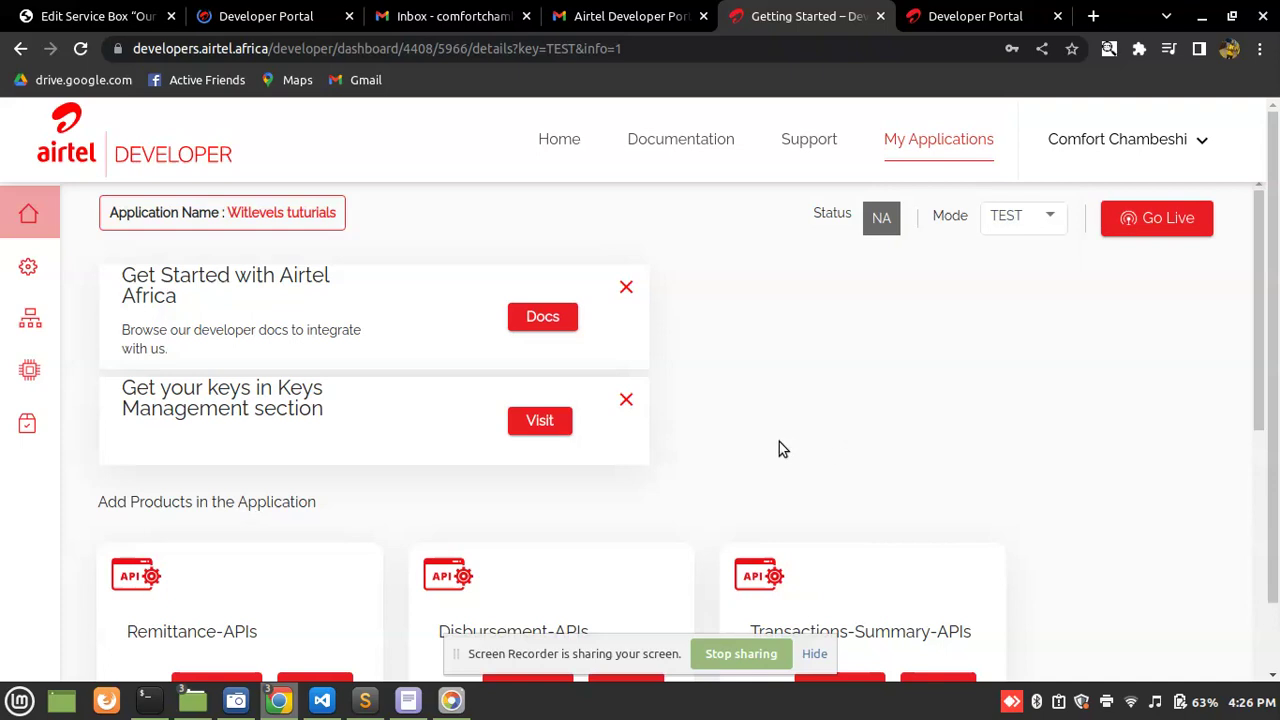
scroll(1010, 400, down, 1)
- Add the Disbursement-APIs product with Zambia selected as its country
drag(1260, 374, 1257, 463)
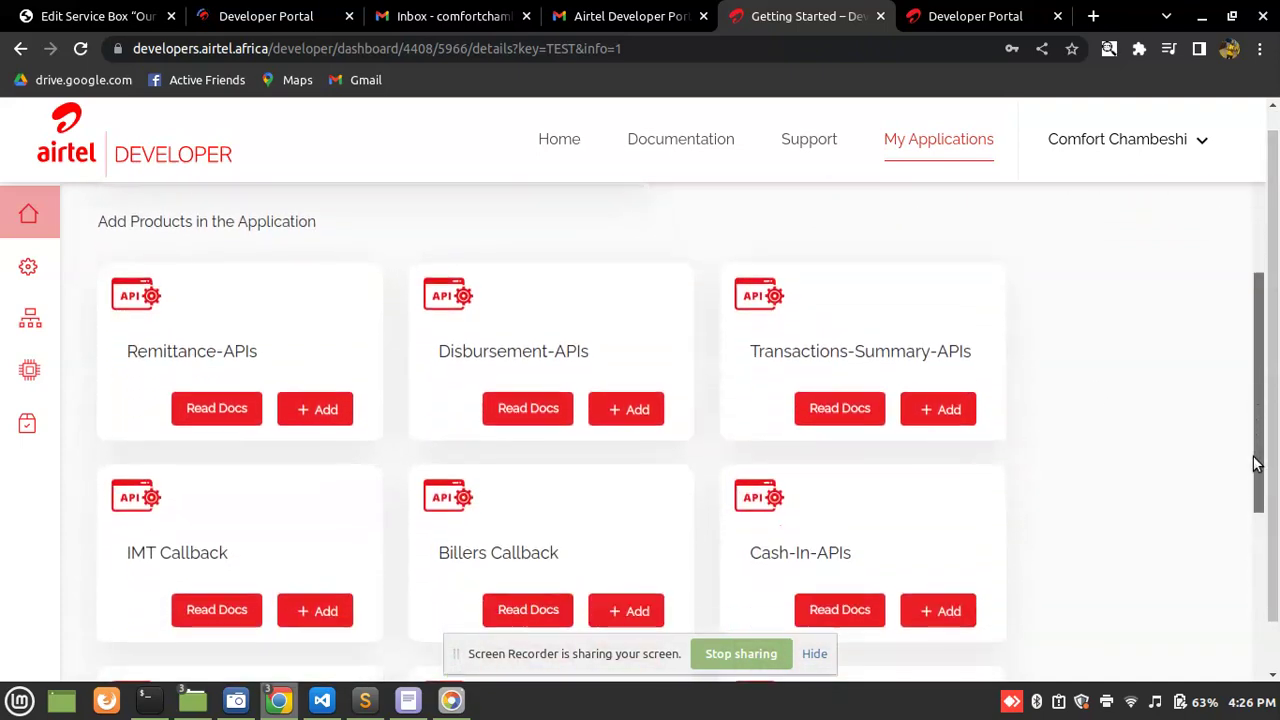
click(622, 408)
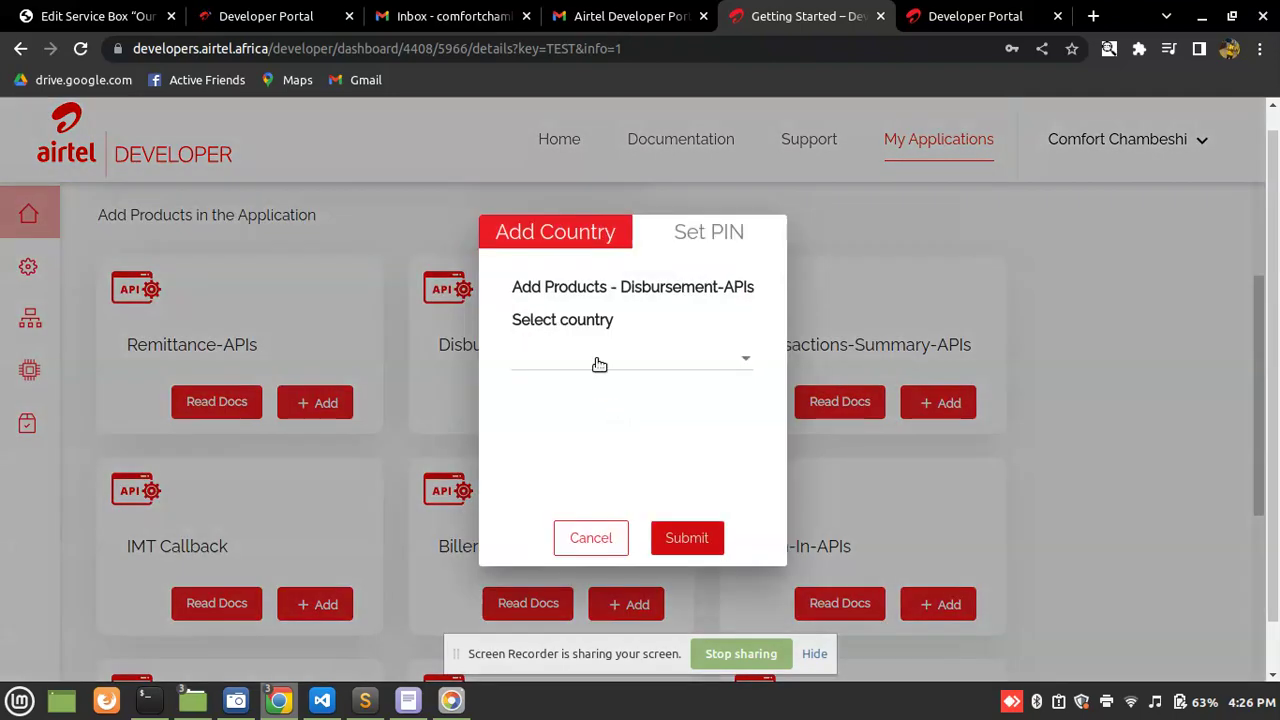
click(597, 362)
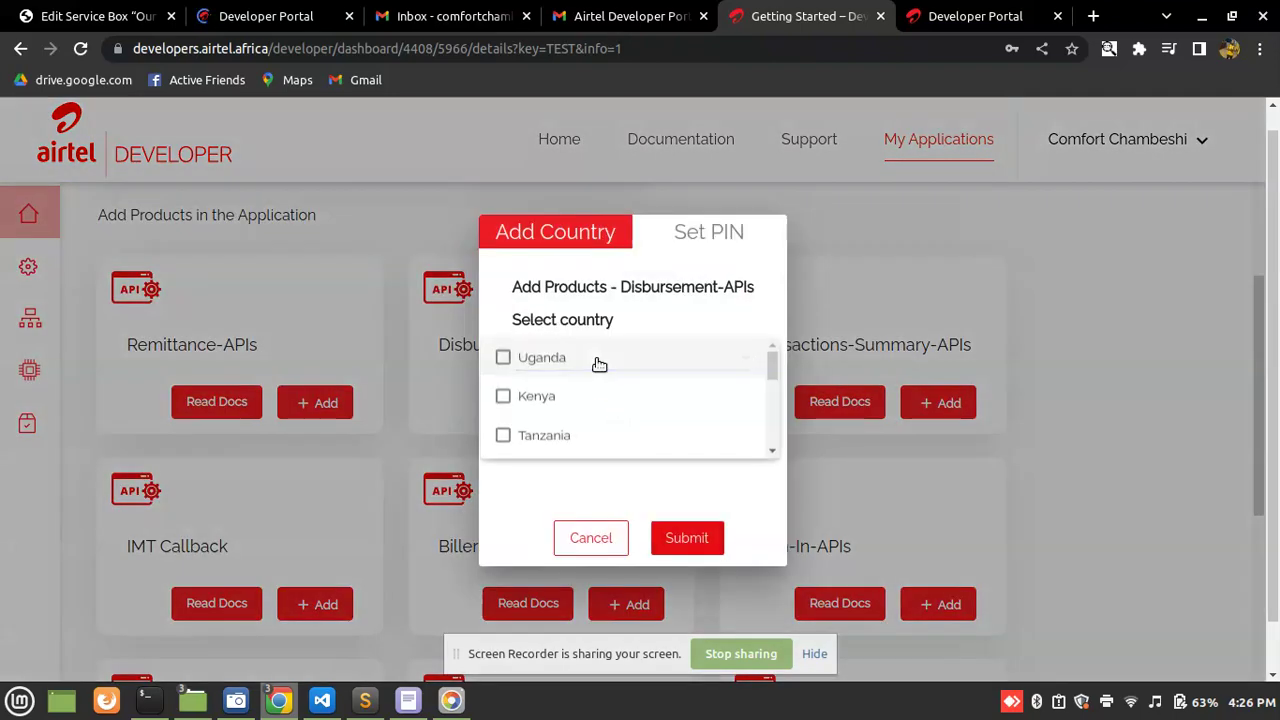
drag(777, 367, 563, 440)
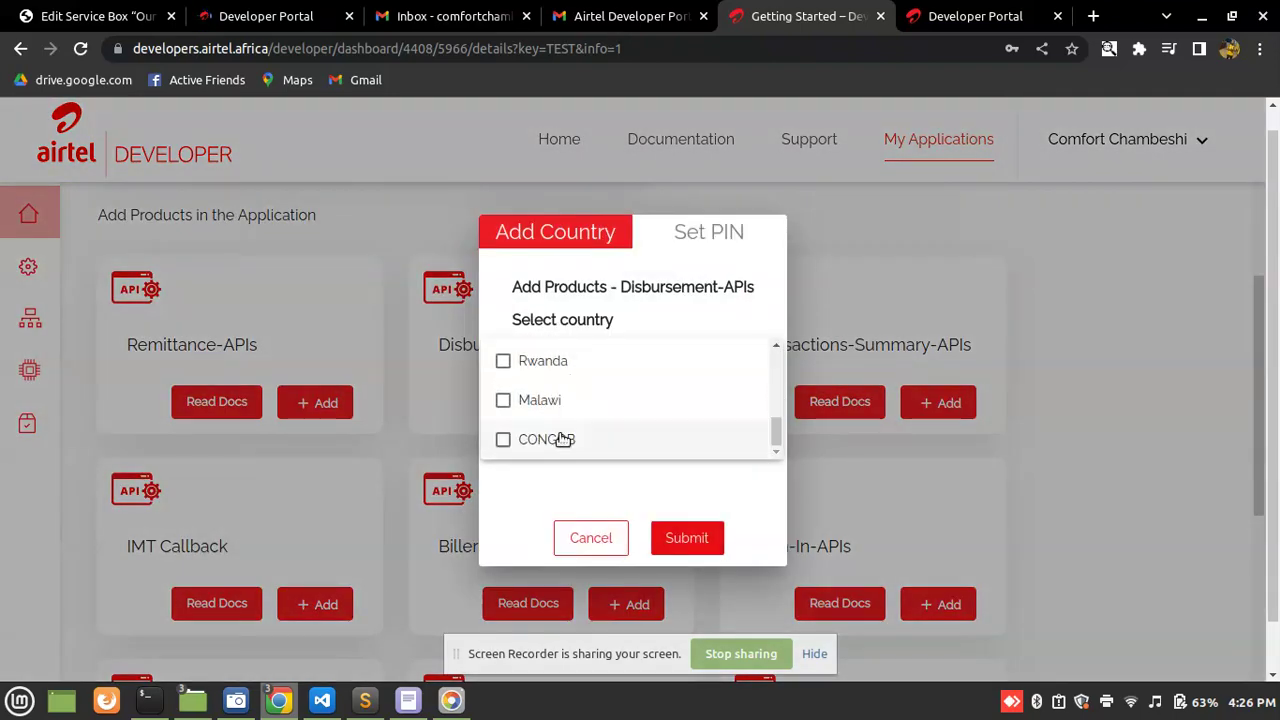
drag(773, 444, 694, 414)
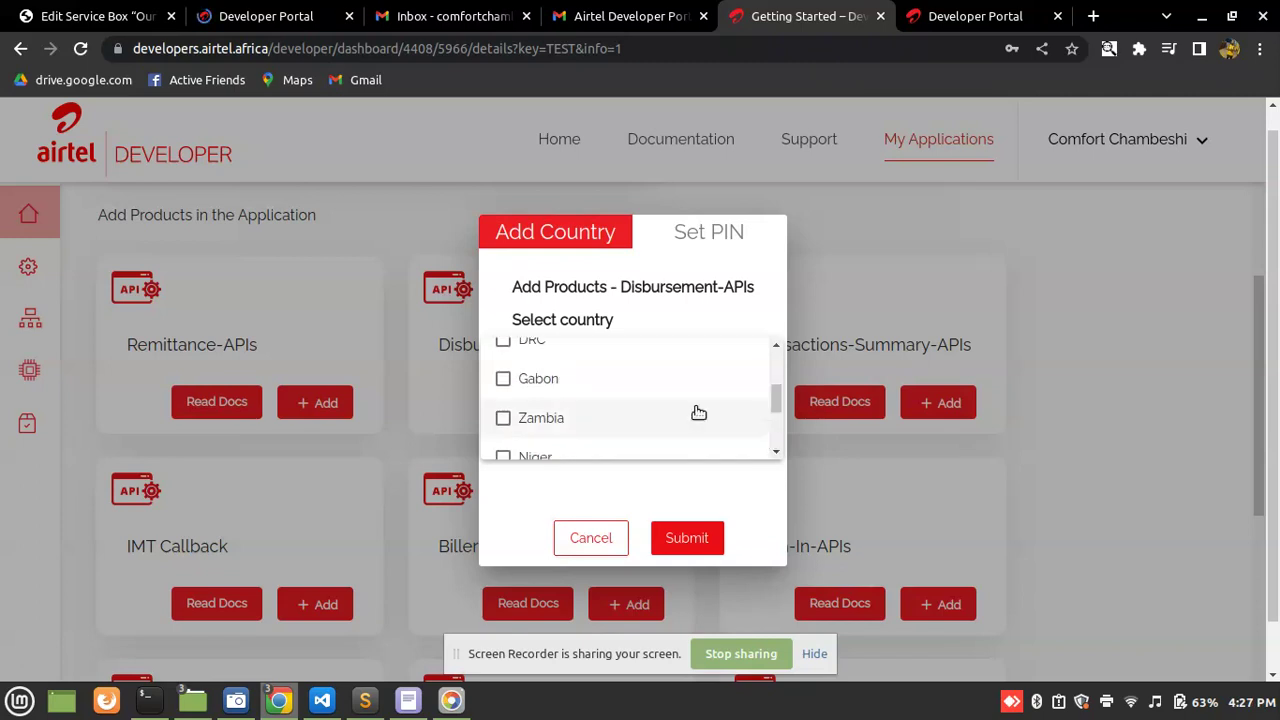
click(504, 418)
click(687, 540)
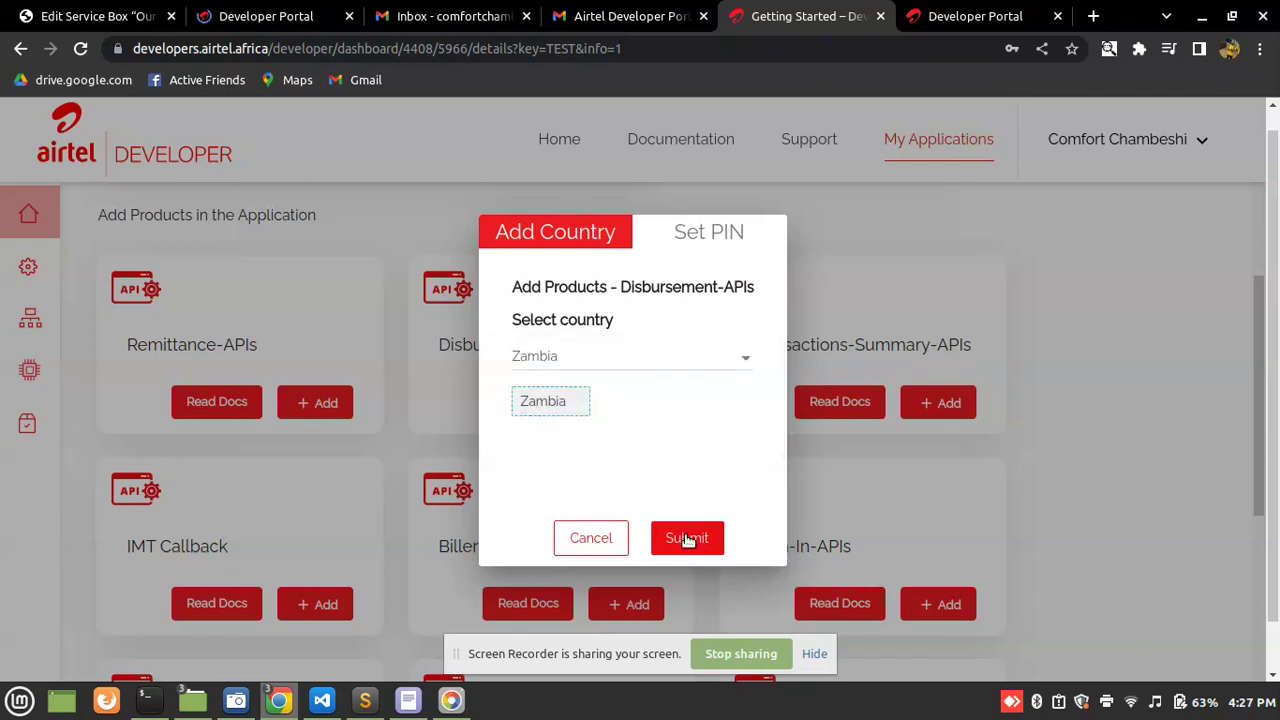
click(686, 538)
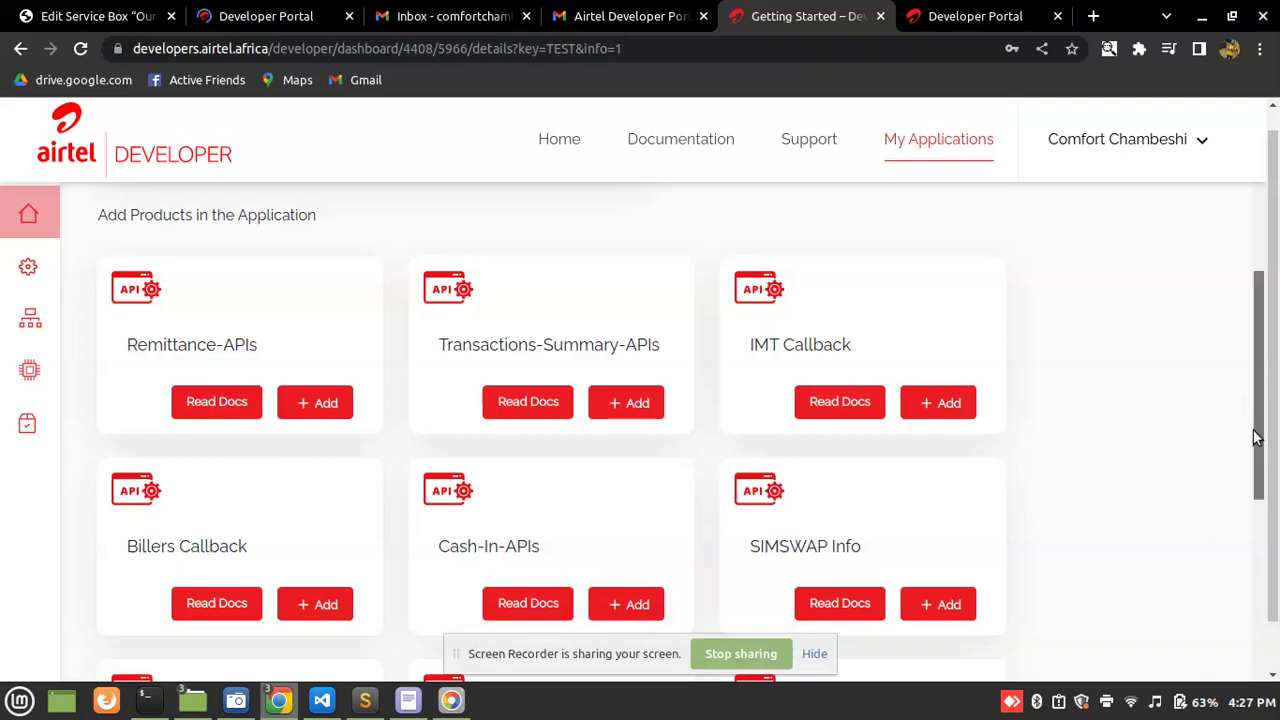
drag(1256, 432, 1249, 512)
- Add the Collection-APIs product with Zambia as its country and check My Products
scroll(1249, 512, down, 3)
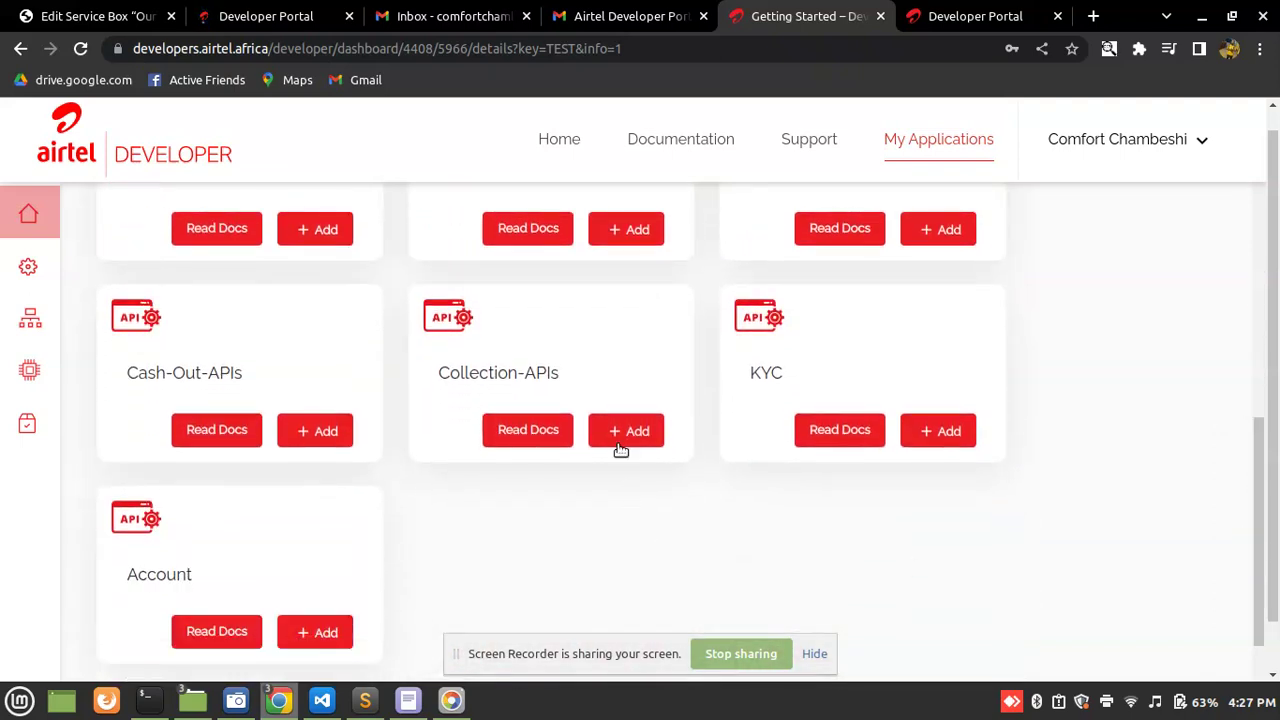
click(620, 441)
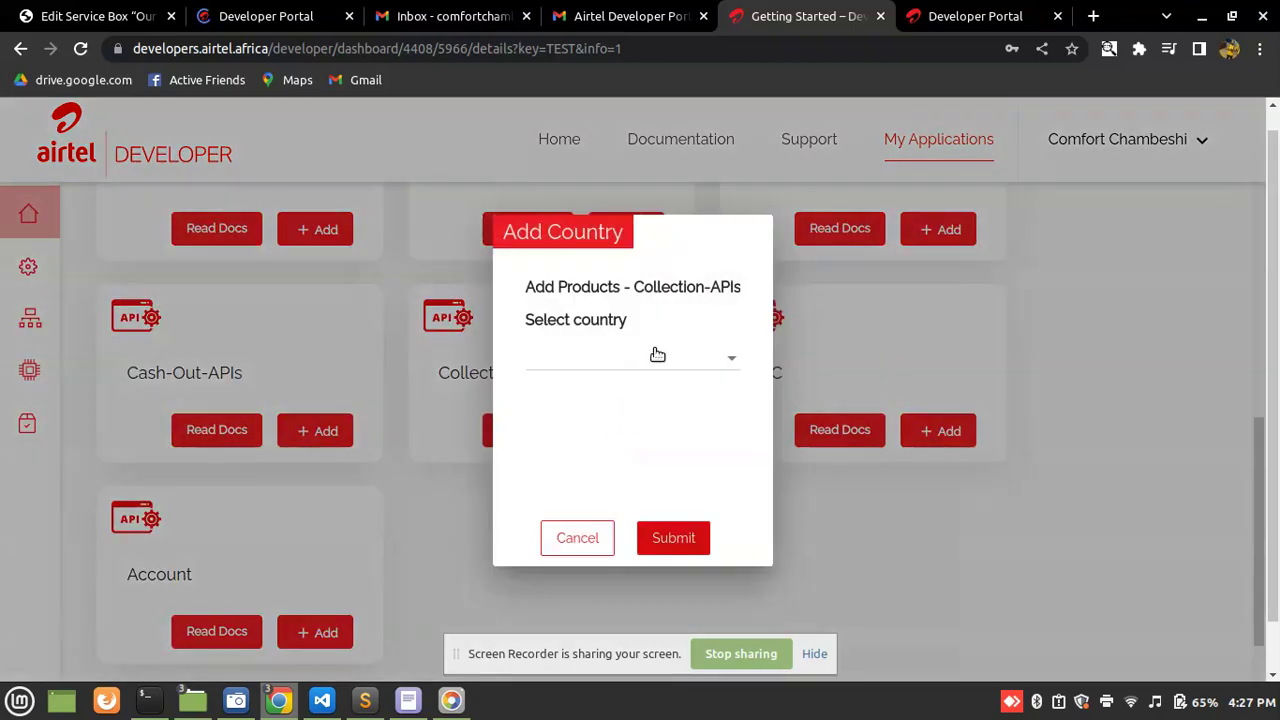
click(650, 355)
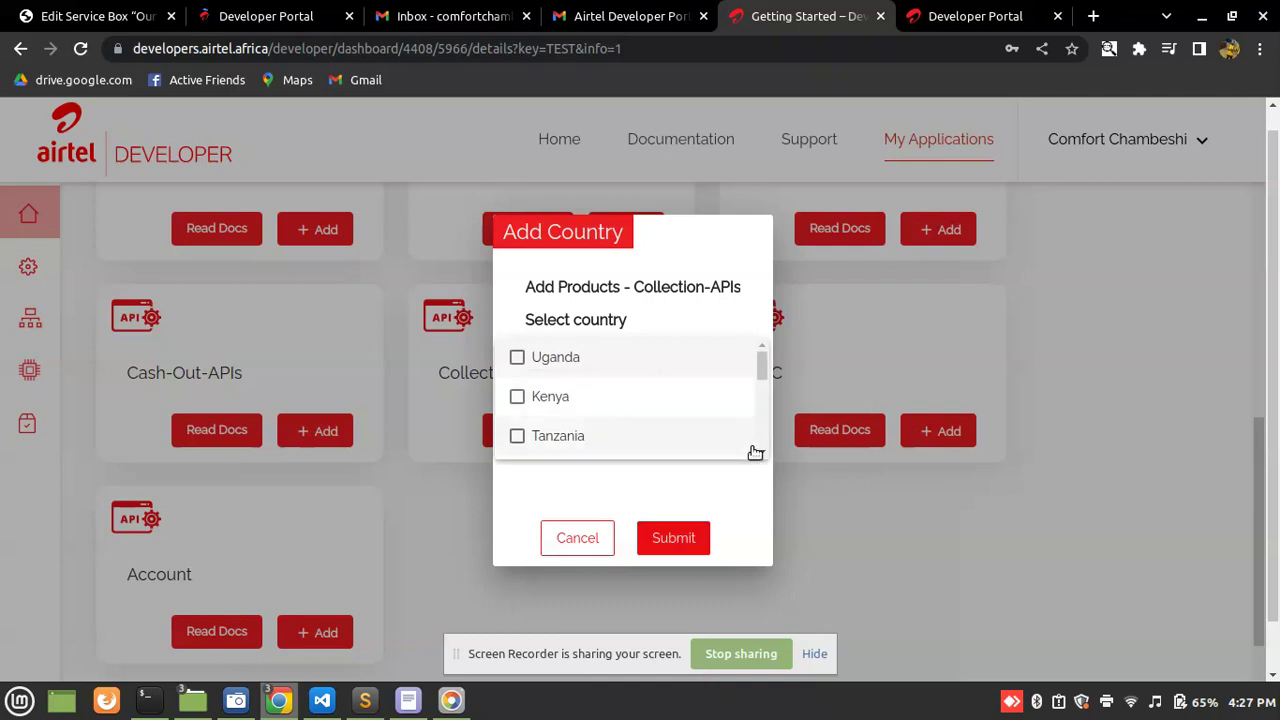
scroll(759, 457, down, 5)
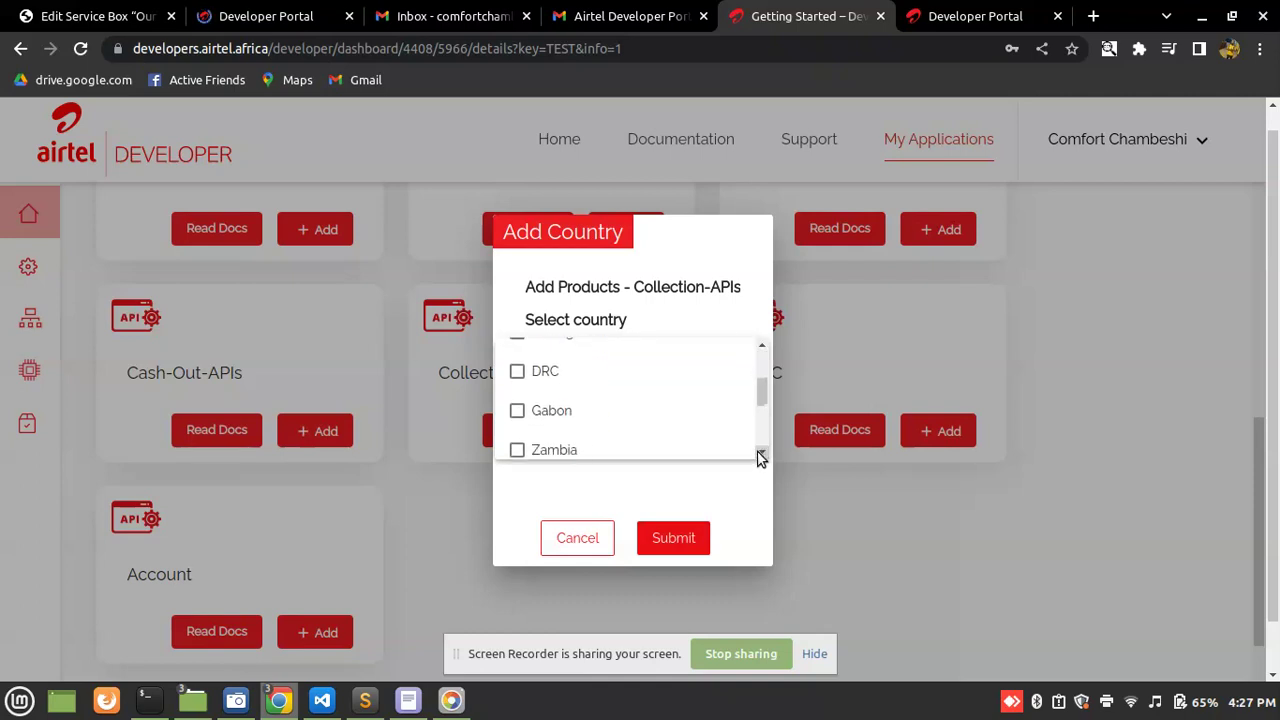
click(517, 406)
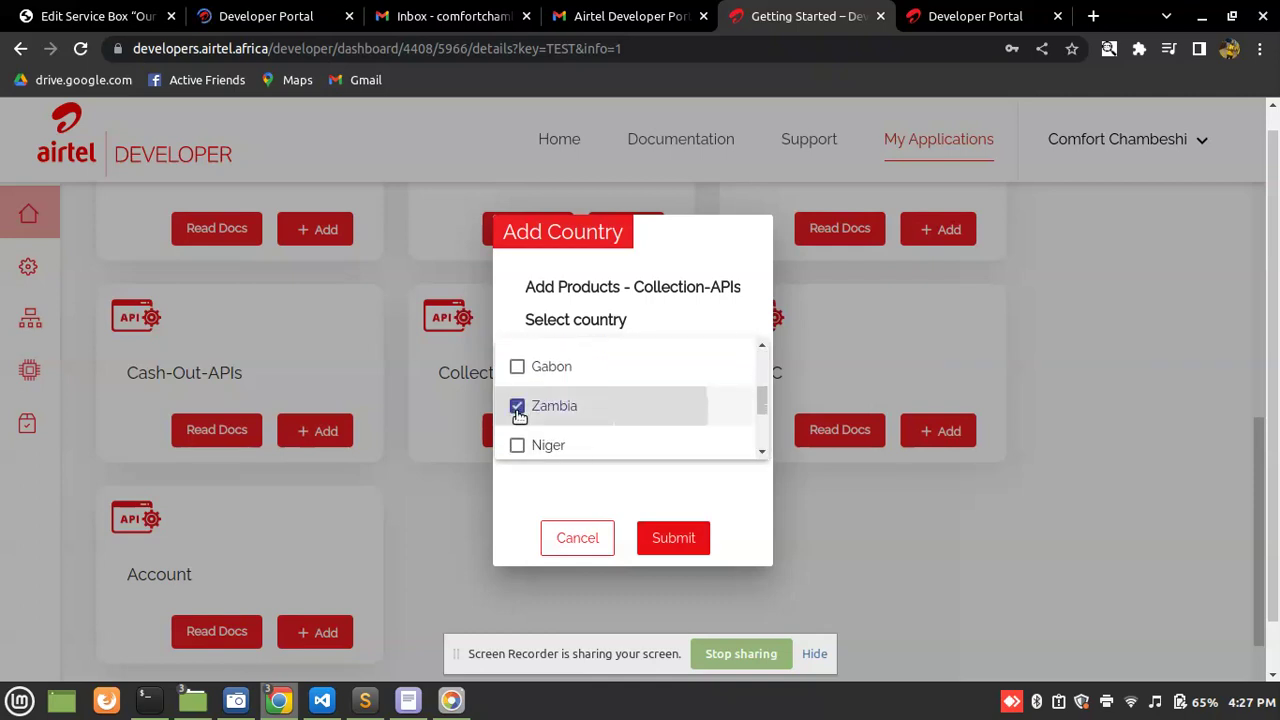
click(670, 554)
click(693, 542)
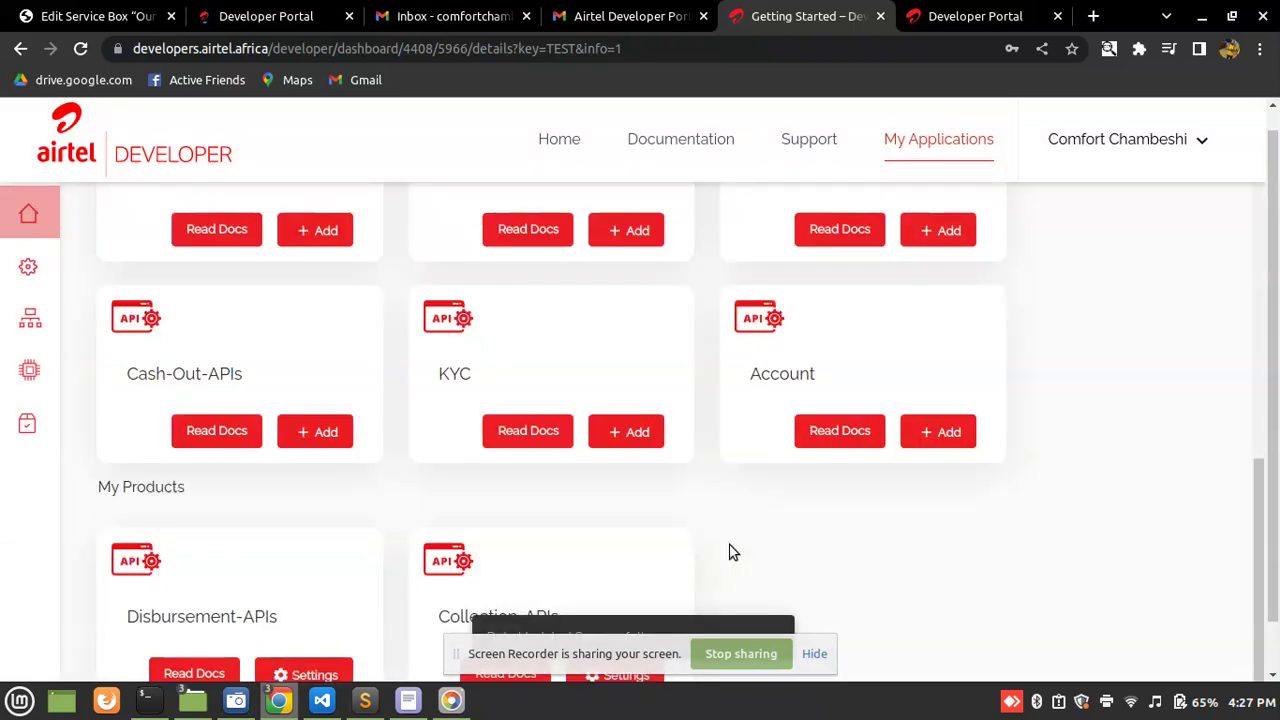
scroll(1272, 452, down, 1)
scroll(1275, 452, up, 1)
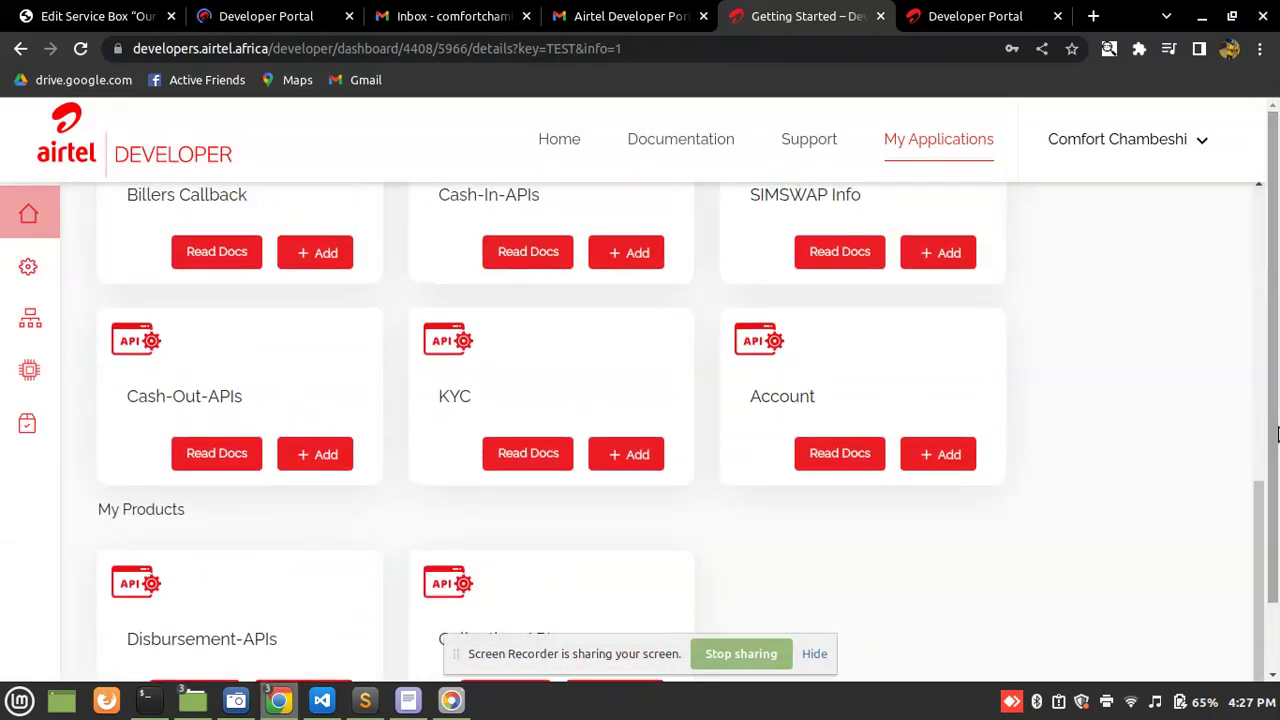
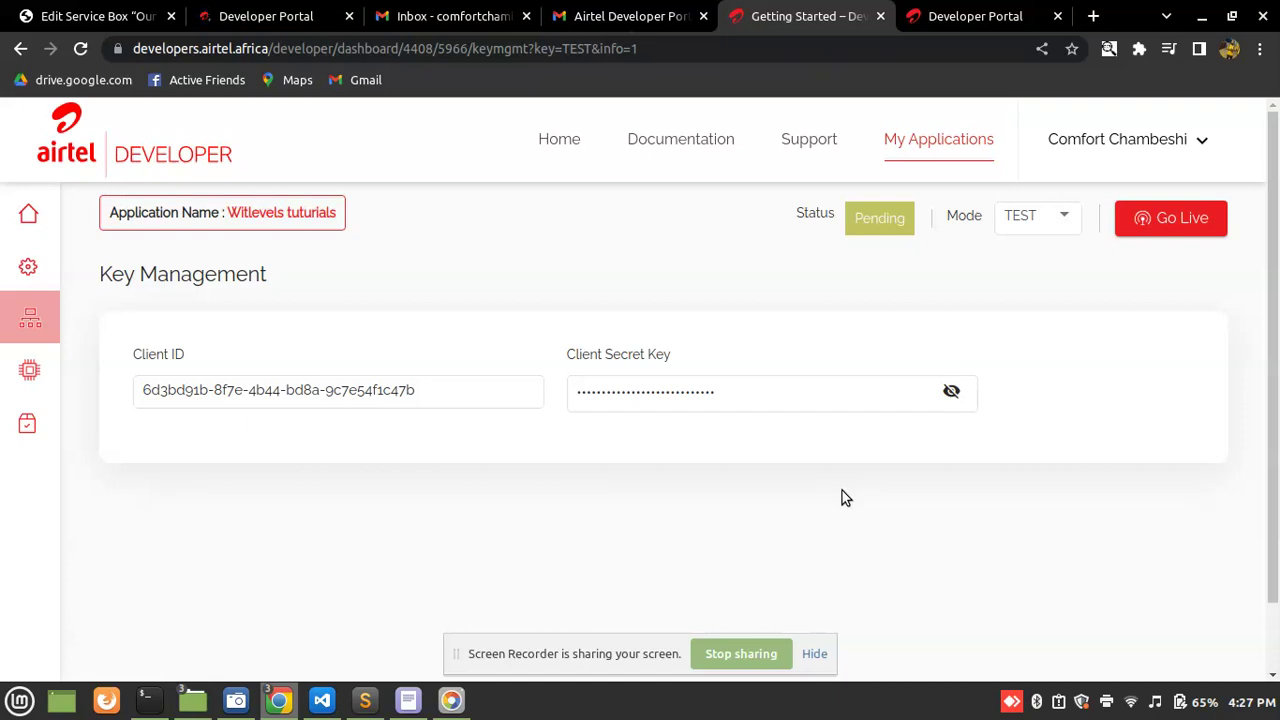
click(951, 396)
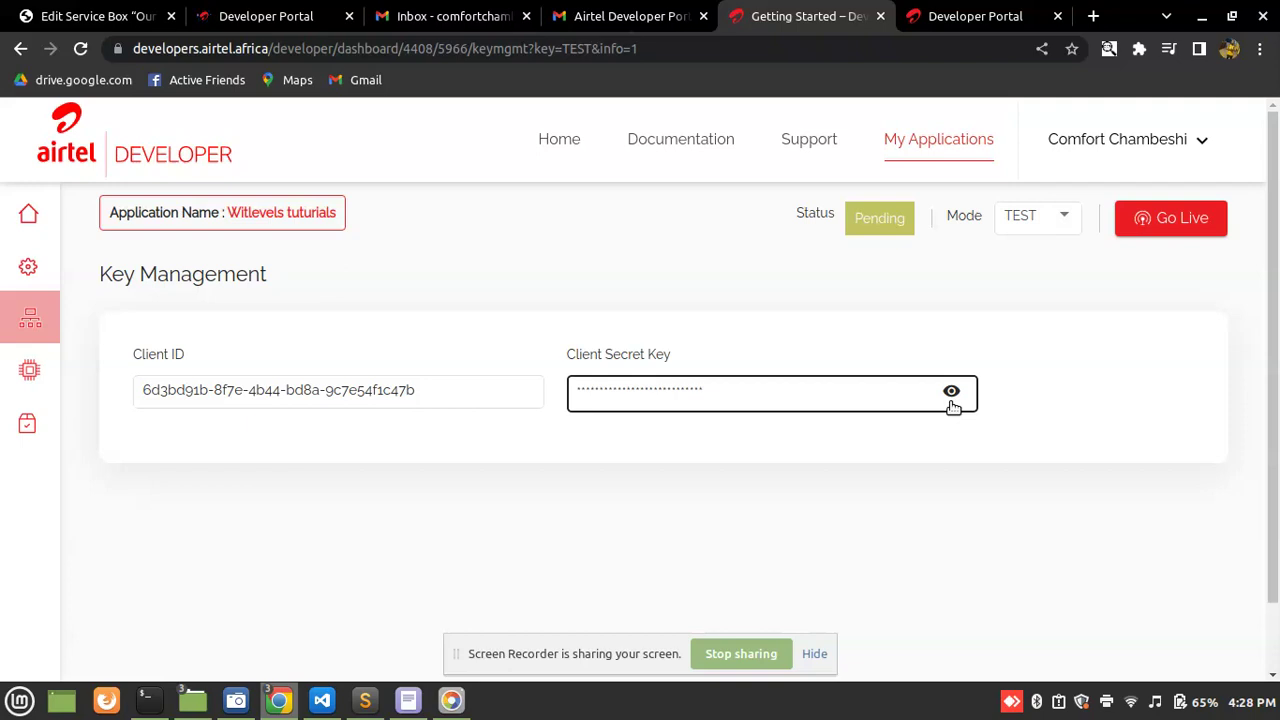
click(951, 392)
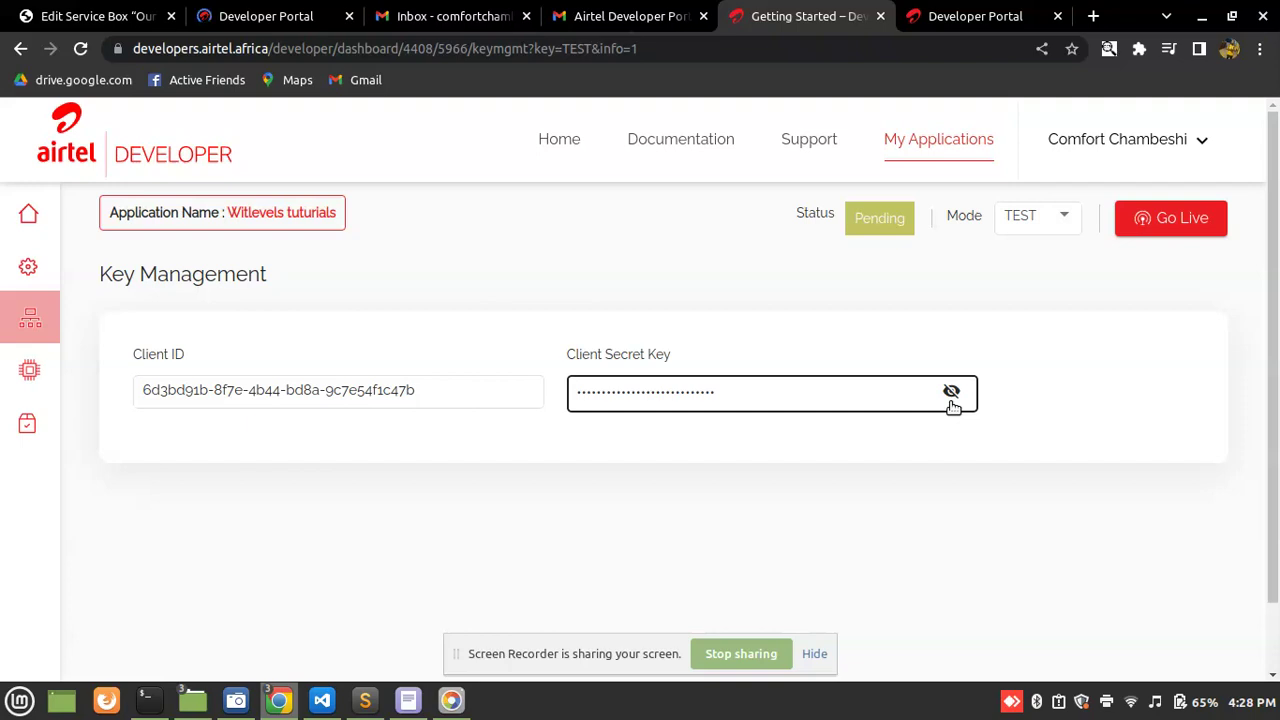
click(1024, 222)
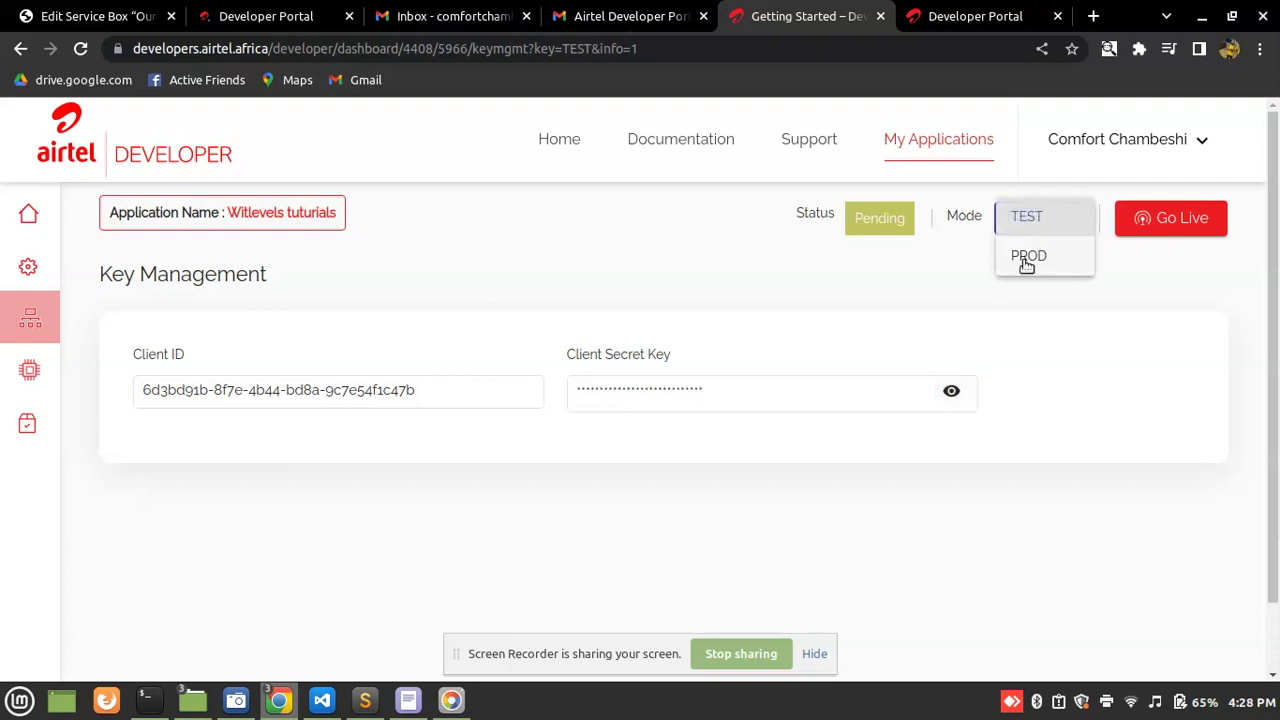
click(1026, 264)
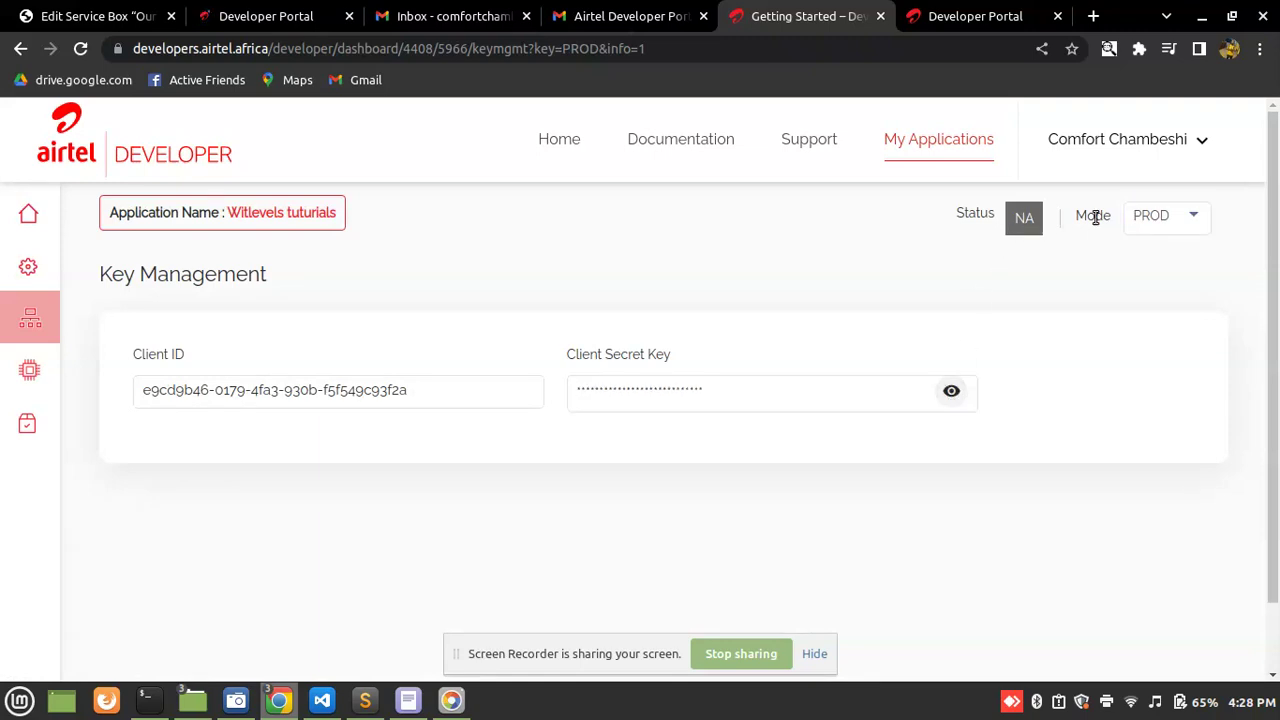
click(1176, 207)
click(1151, 182)
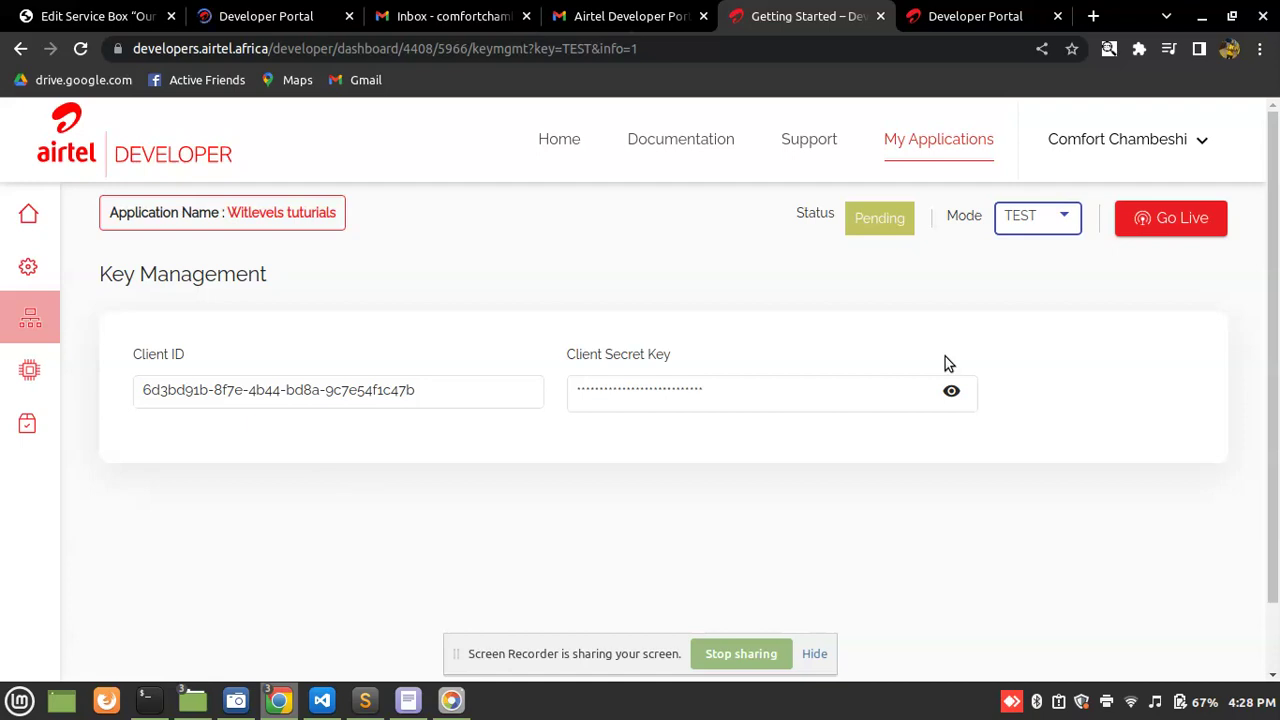
click(951, 393)
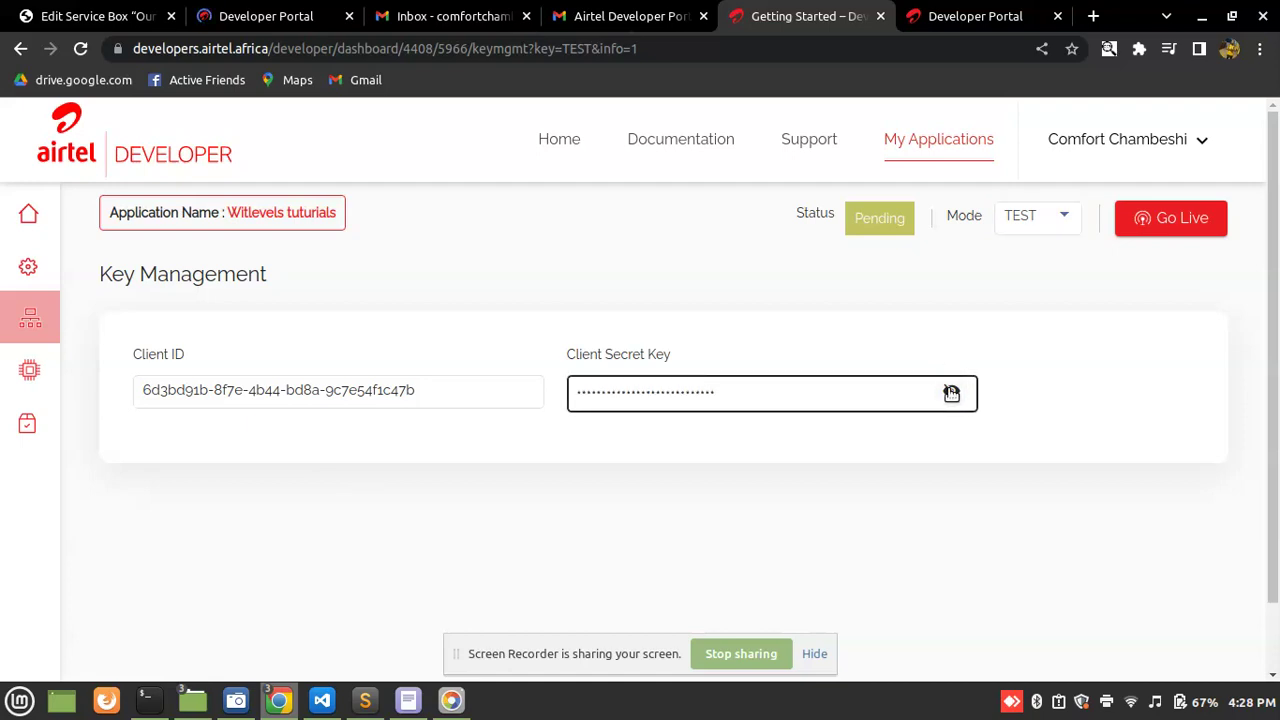
click(397, 390)
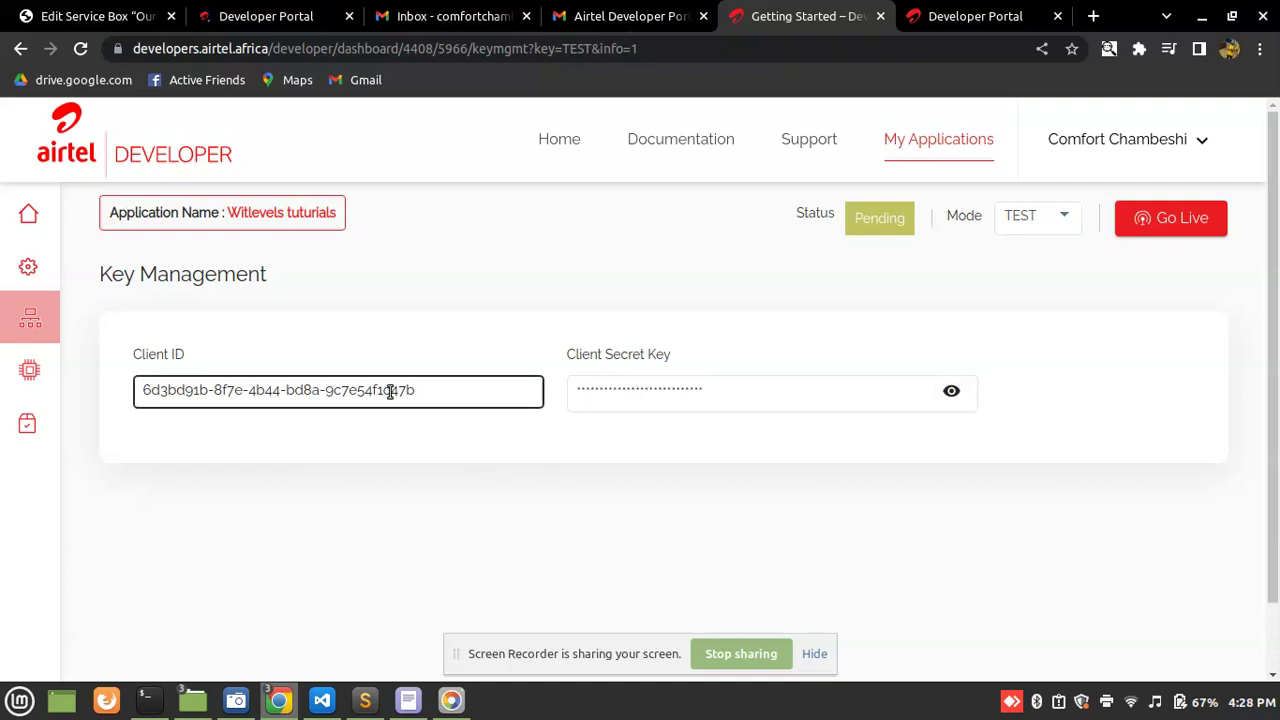
key(ctrl+a)
click(409, 484)
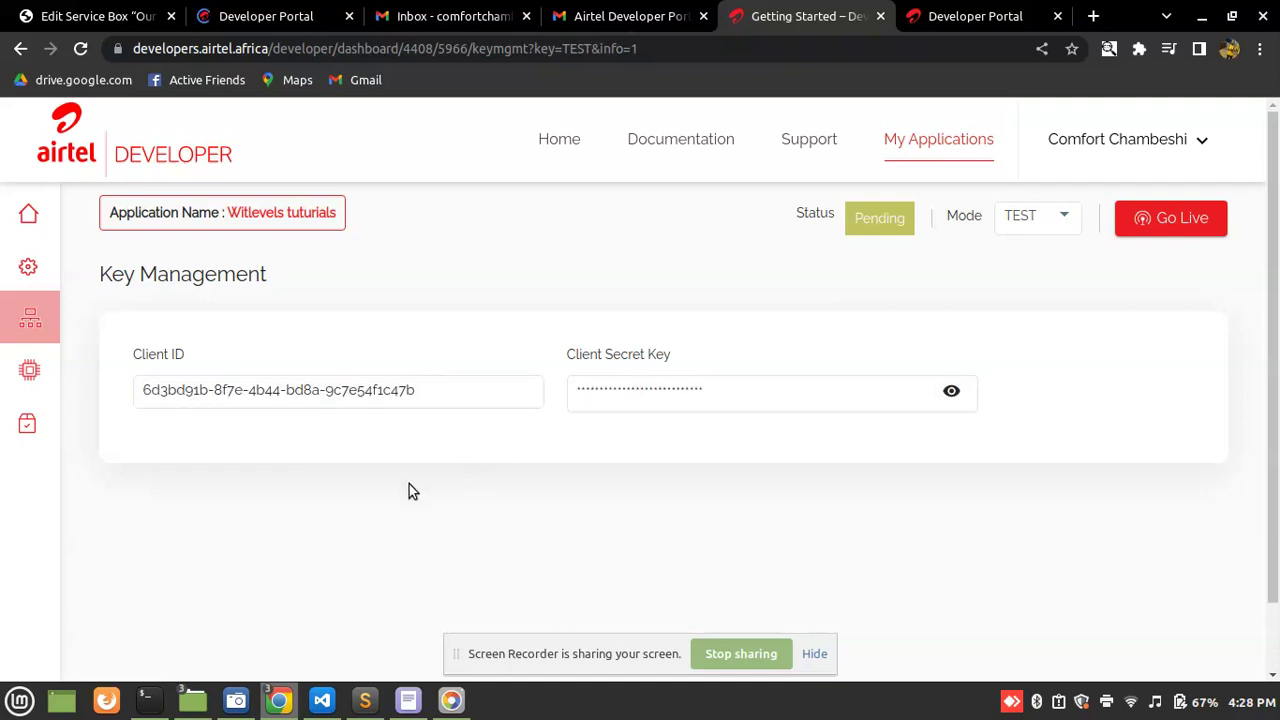
click(258, 394)
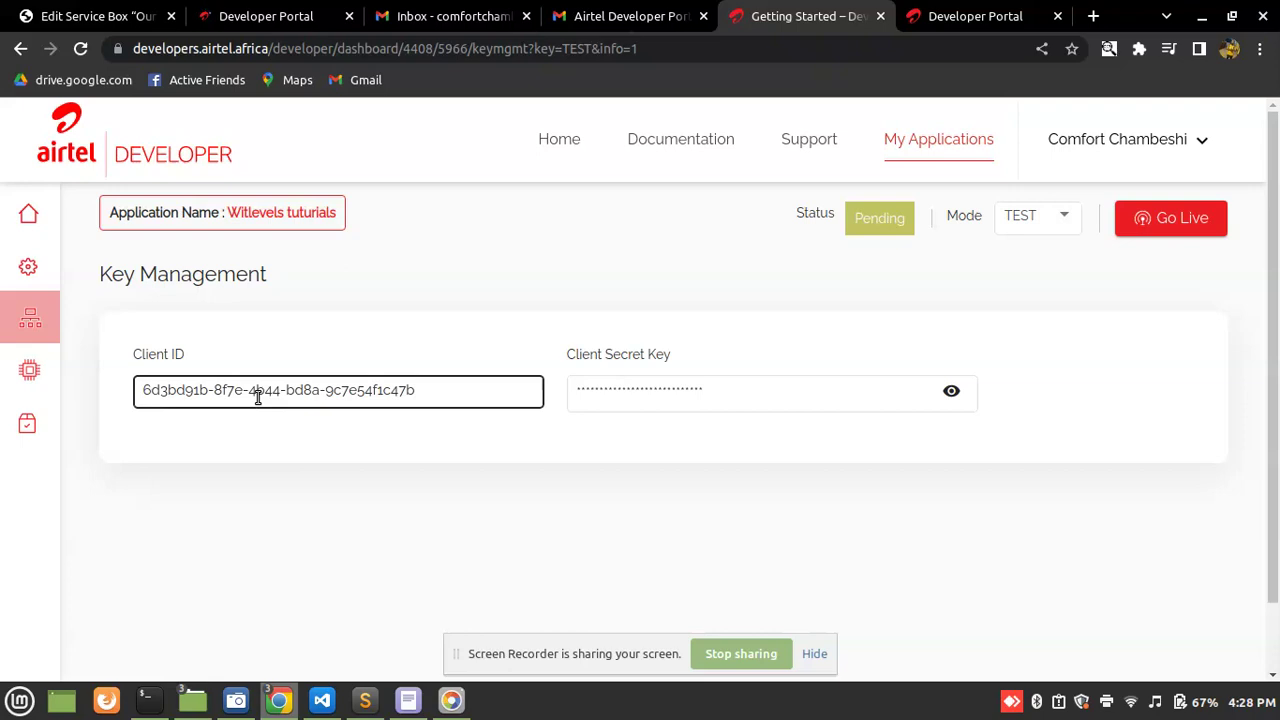
triple_click(258, 394)
click(258, 394)
triple_click(258, 394)
click(809, 286)
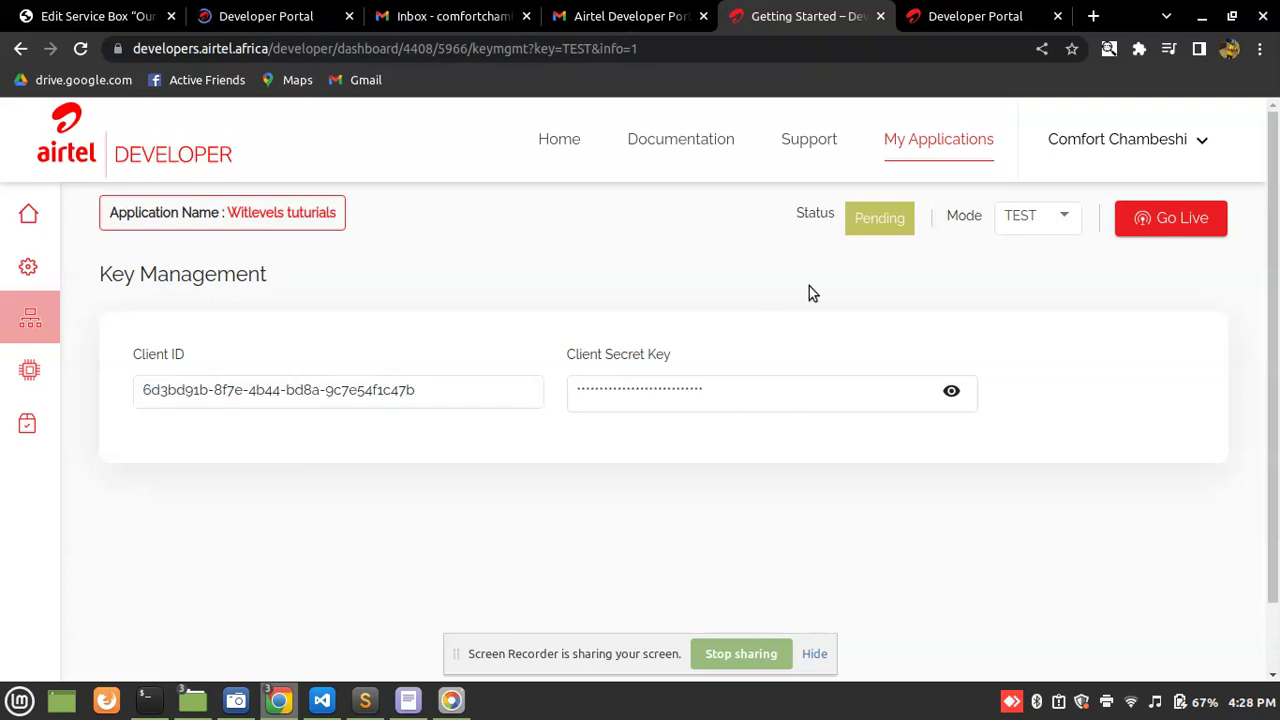
double_click(829, 212)
double_click(884, 216)
click(884, 216)
double_click(884, 216)
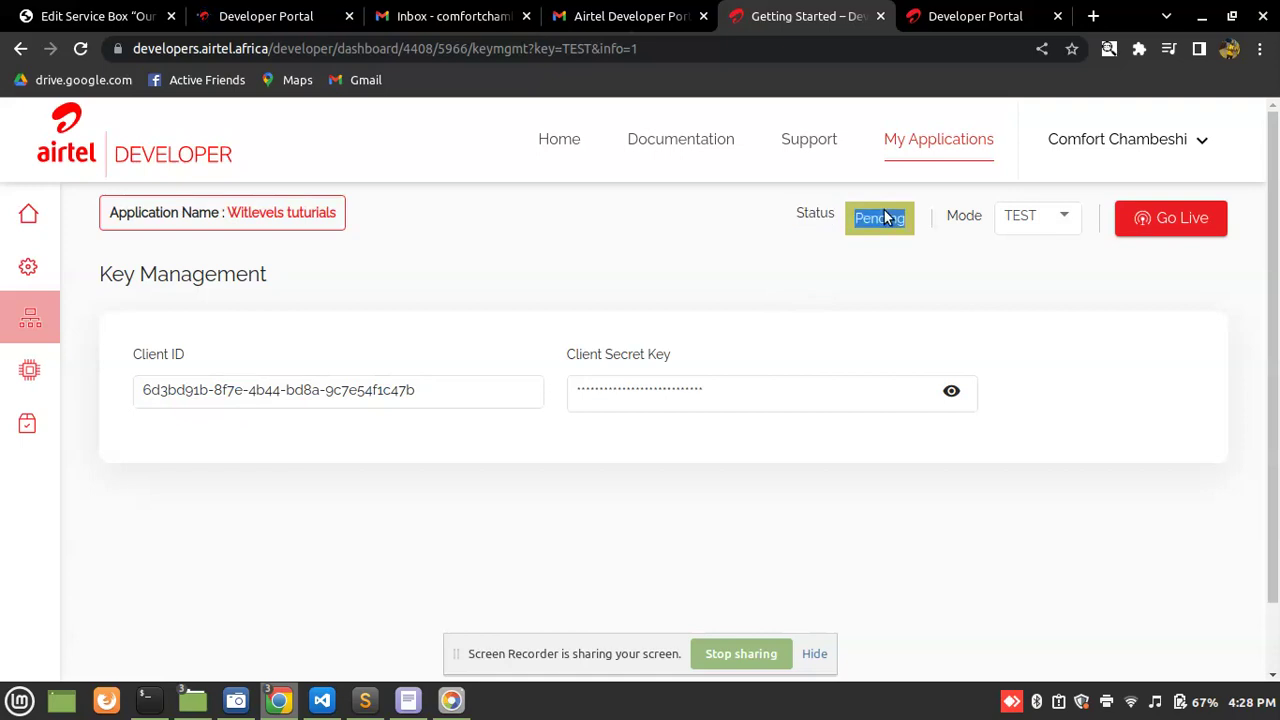
click(869, 298)
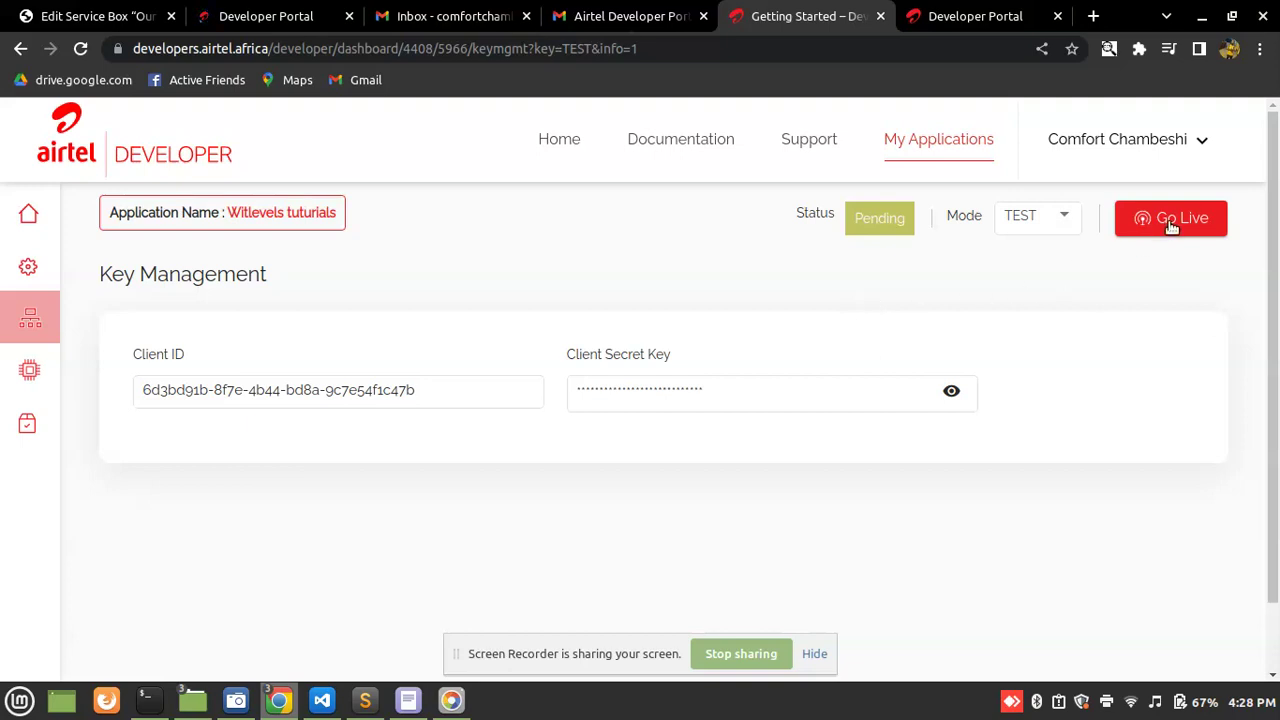
scroll(940, 240, down, 1)
scroll(960, 270, up, 1)
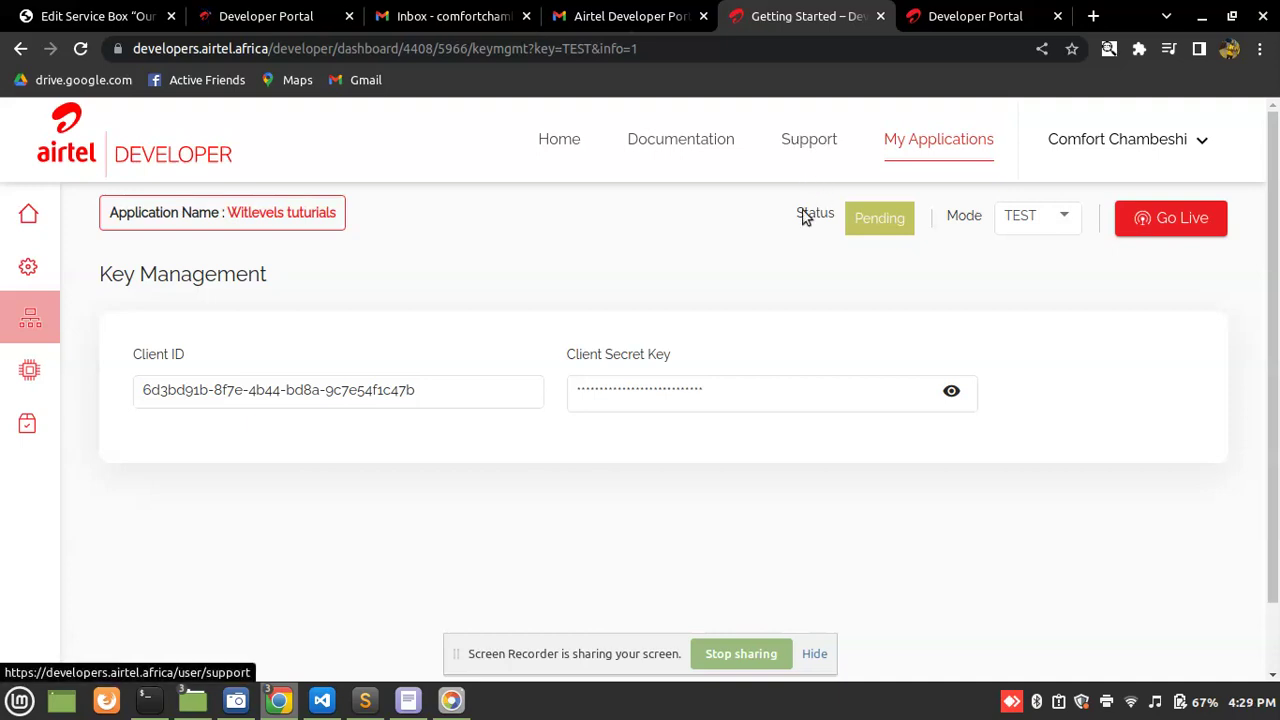
- On the support page's contact form, enter the contact's first and last name
click(809, 142)
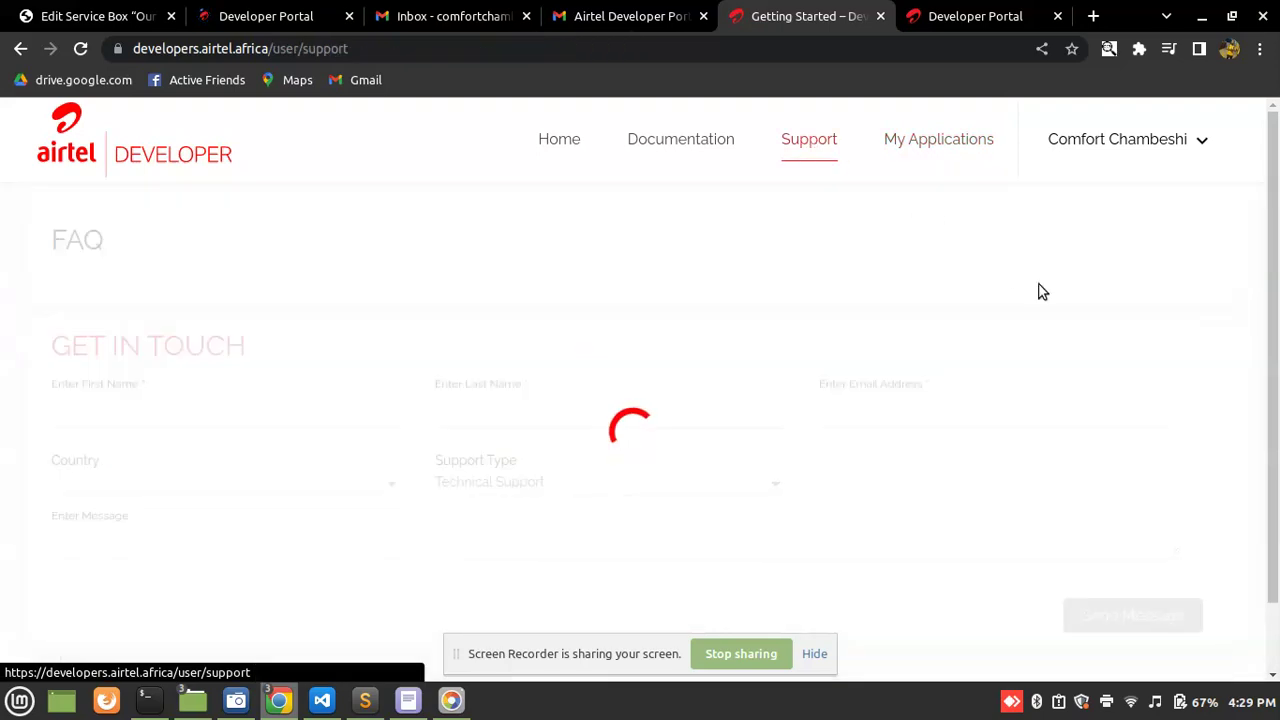
scroll(2, 305, down, 1)
click(80, 352)
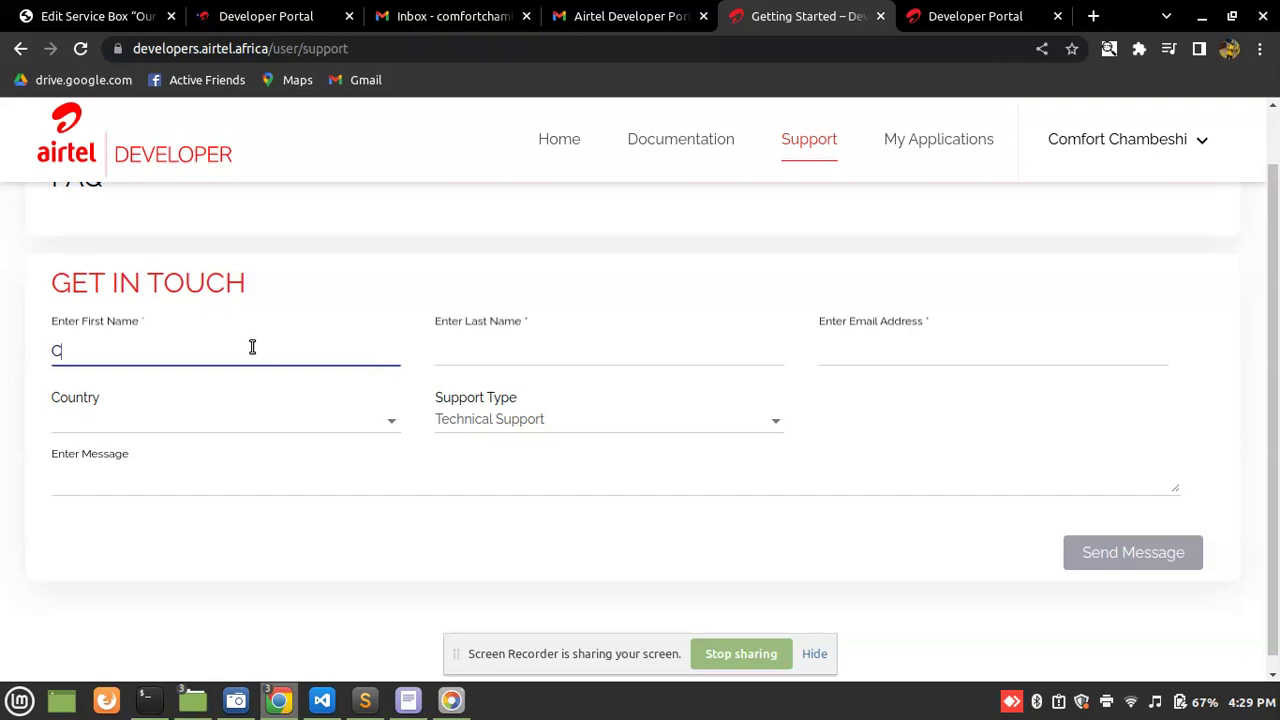
key(Tab)
- Fill in the contact's e-mail address, correcting the typos
key(Tab)
text(d)
key(BackSpace)
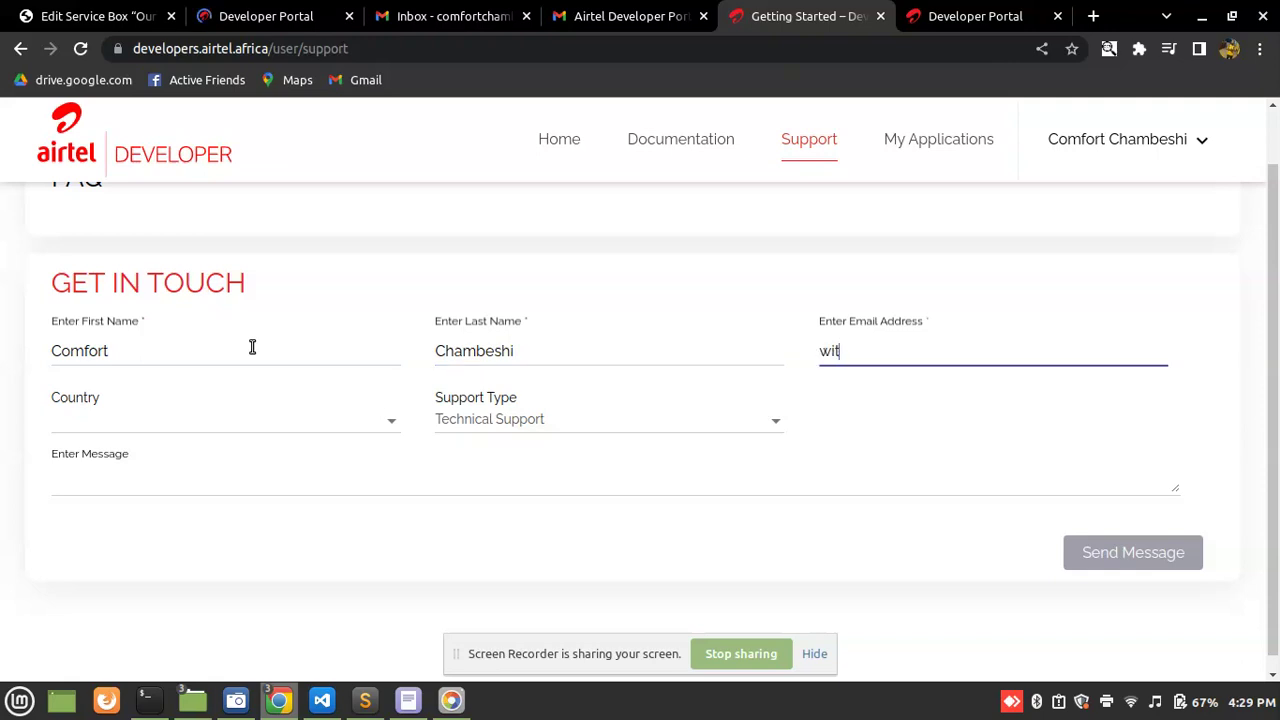
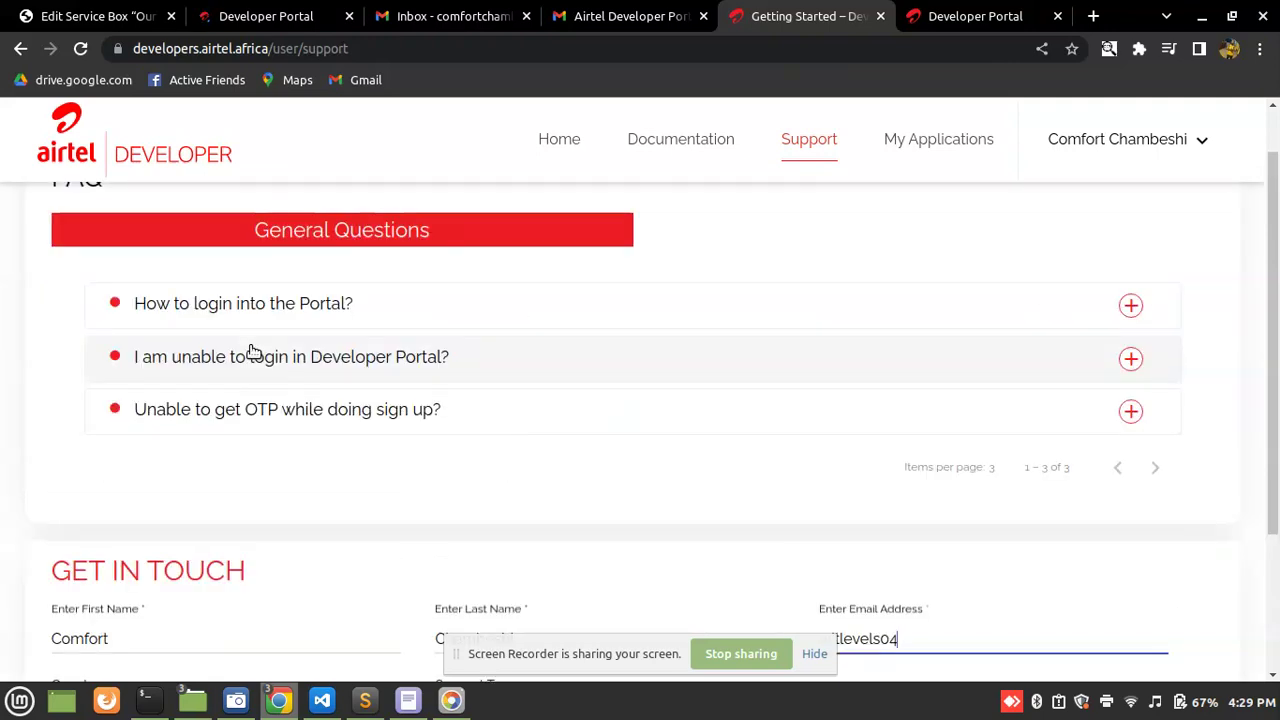
- Set the contact country to Zambia and the support type to Technical Support
scroll(253, 352, down, 2)
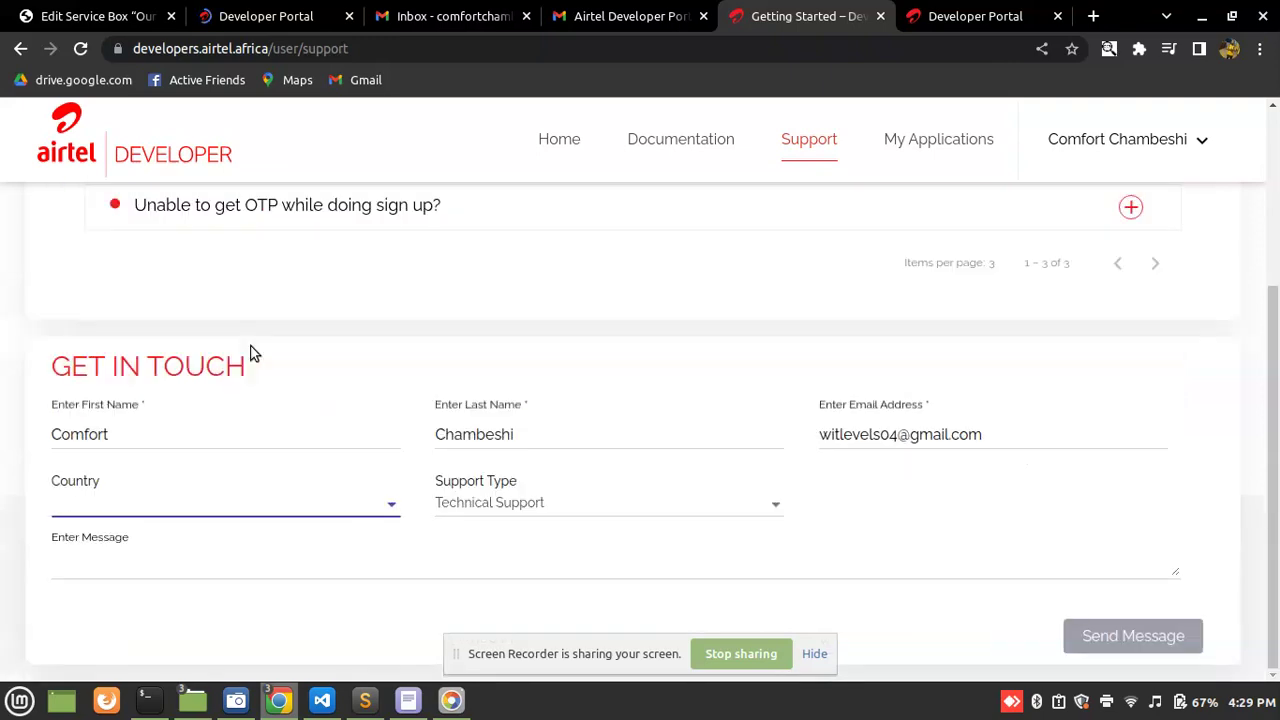
click(329, 509)
drag(414, 523, 391, 611)
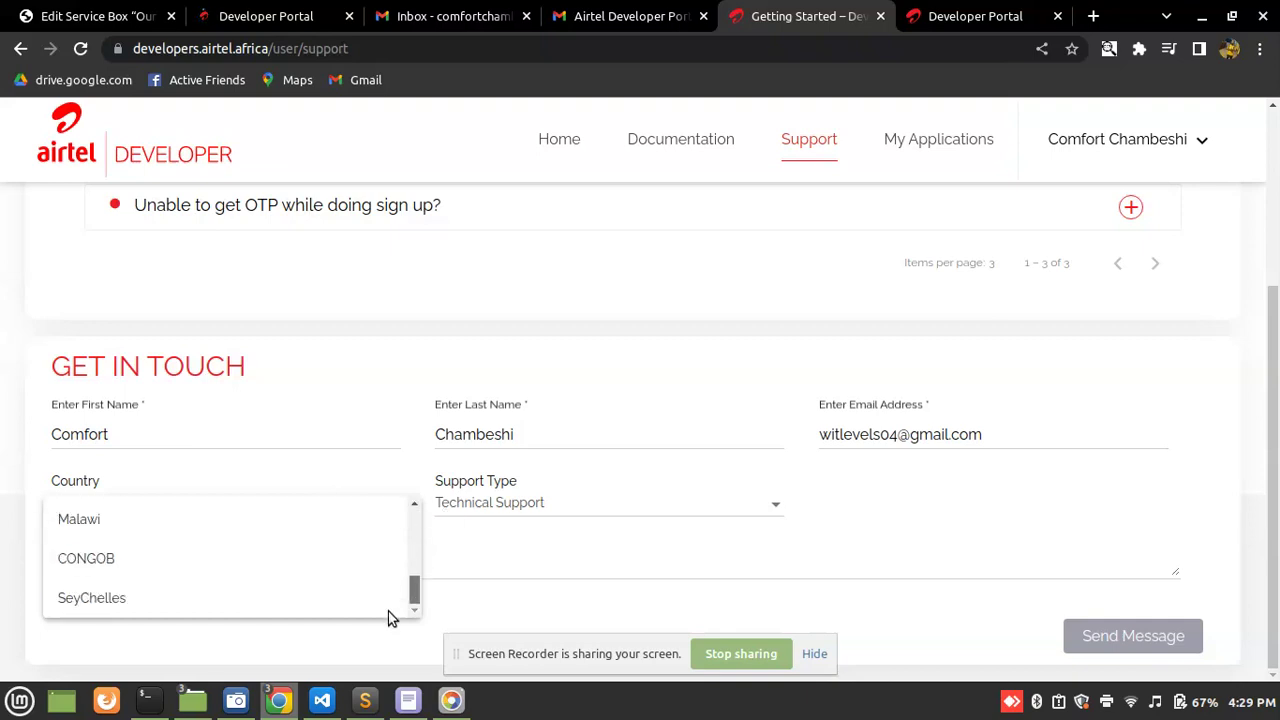
scroll(277, 557, up, 2)
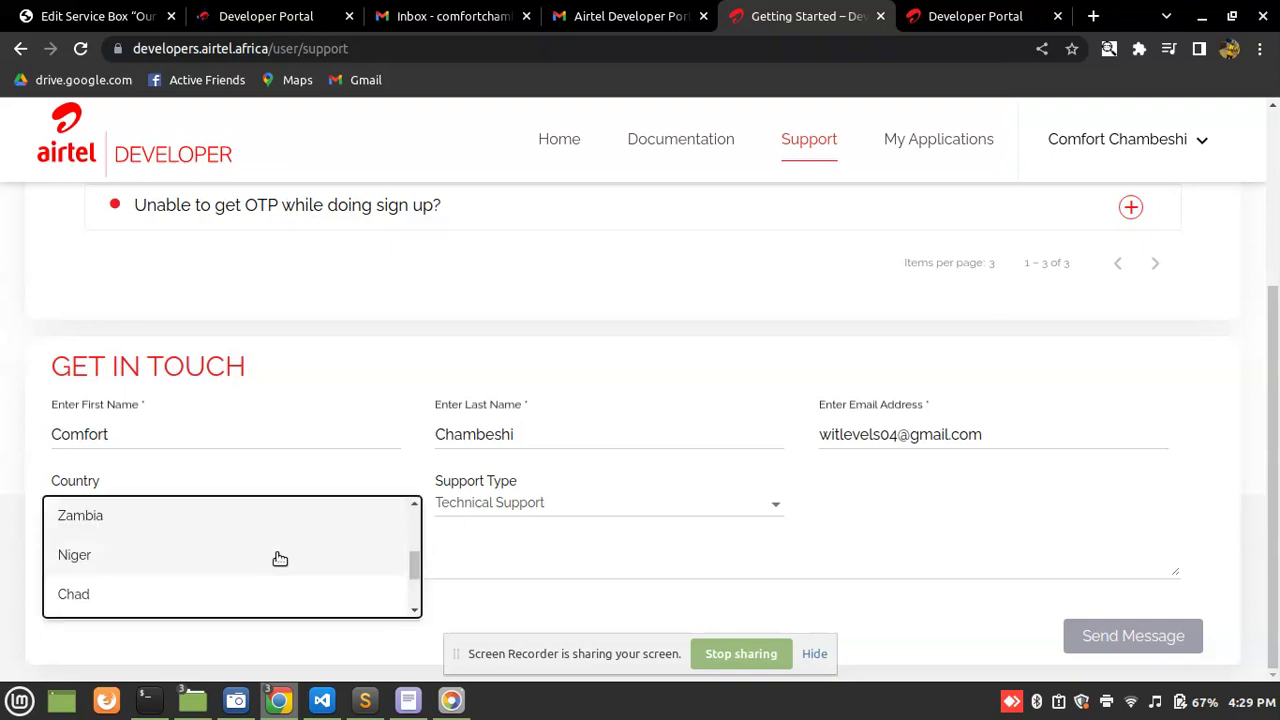
click(228, 515)
click(535, 507)
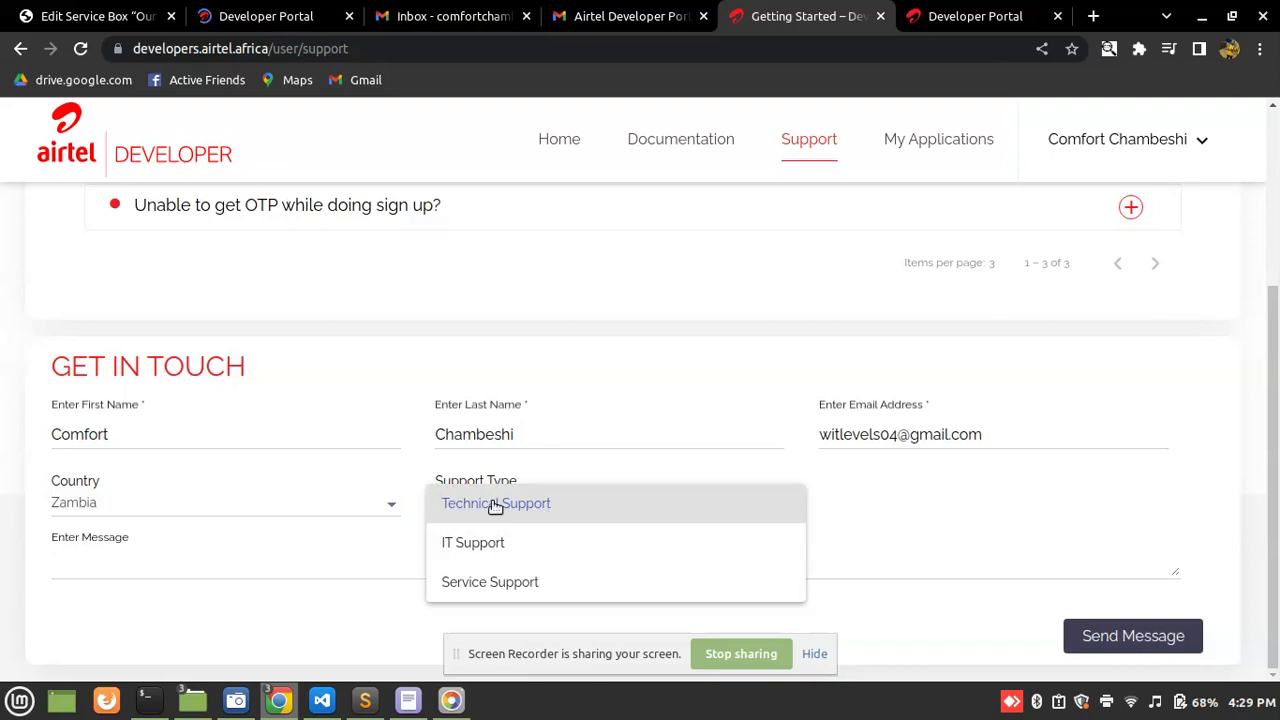
click(496, 506)
- Send the message 'I am kindly requesting for KYC review.'
click(263, 565)
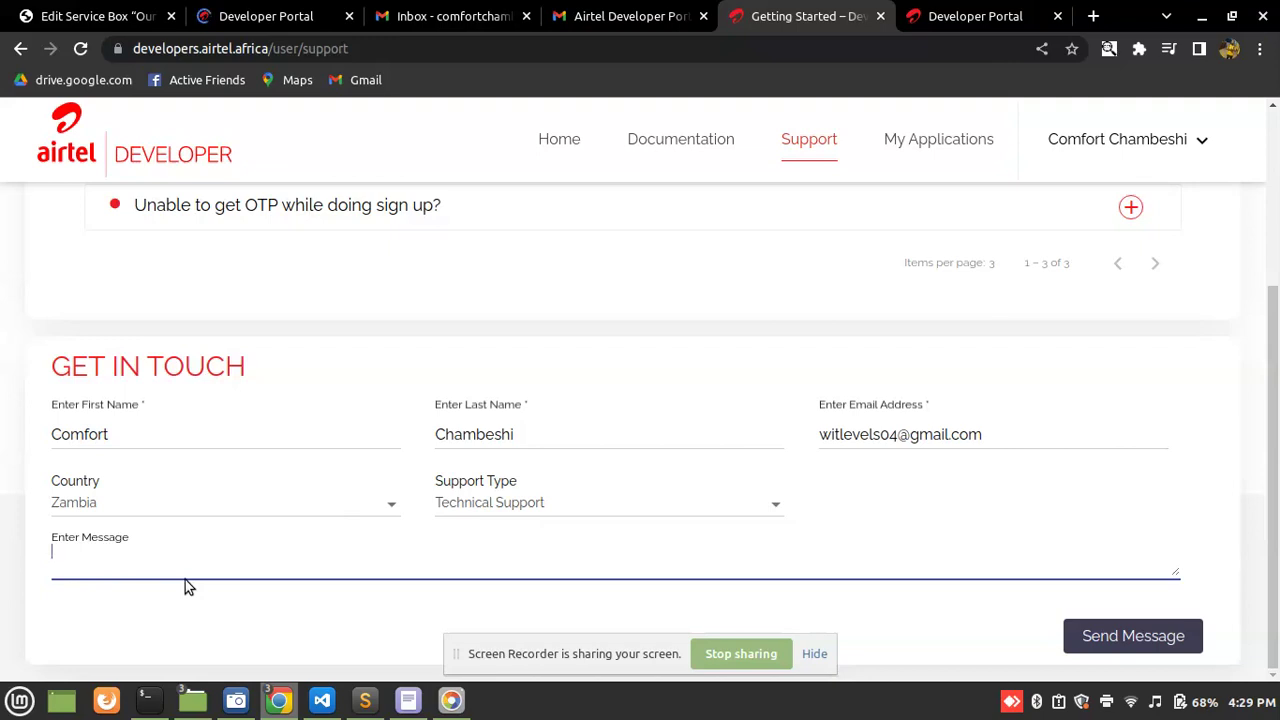
text(I am kindly requesti)
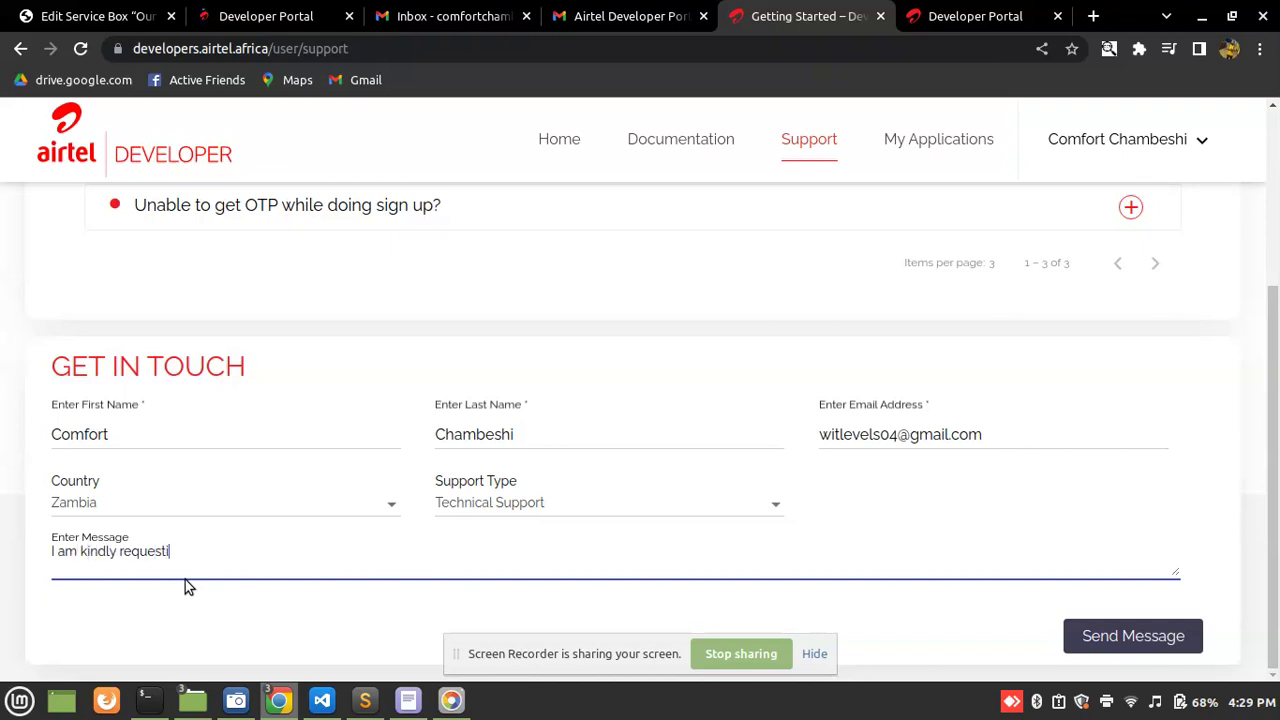
text(ng for KYC review.)
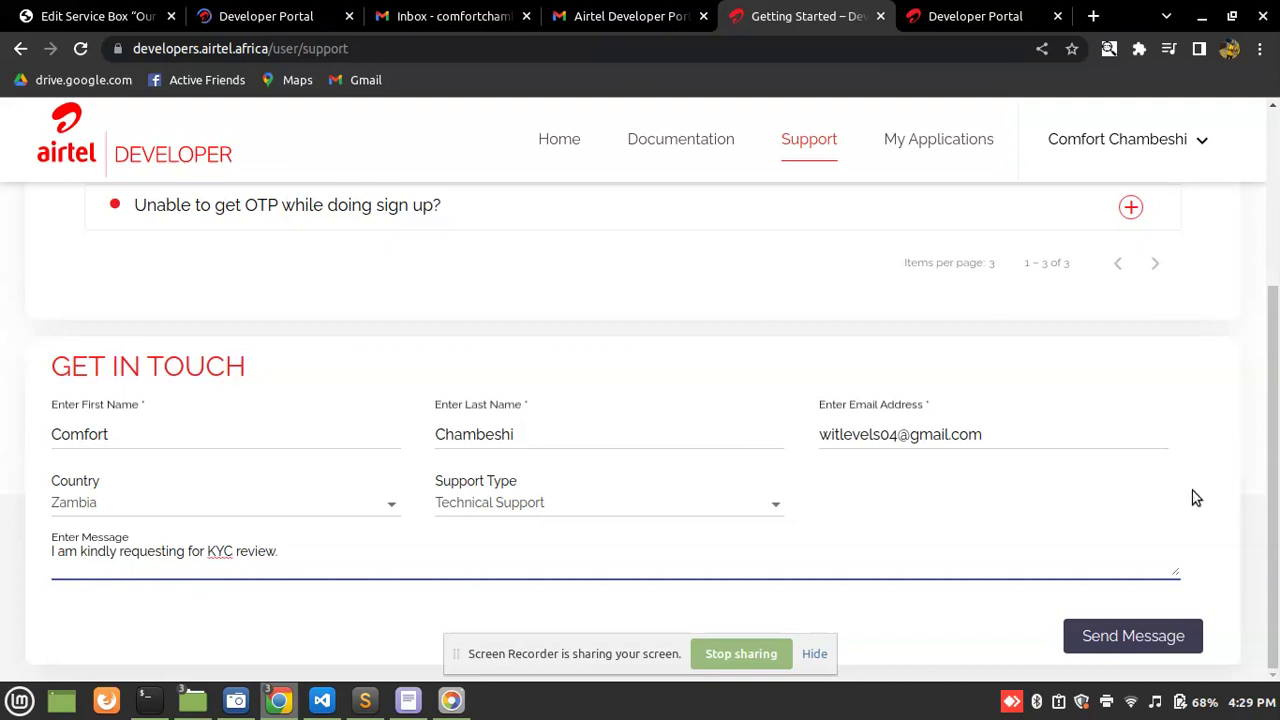
click(1150, 636)
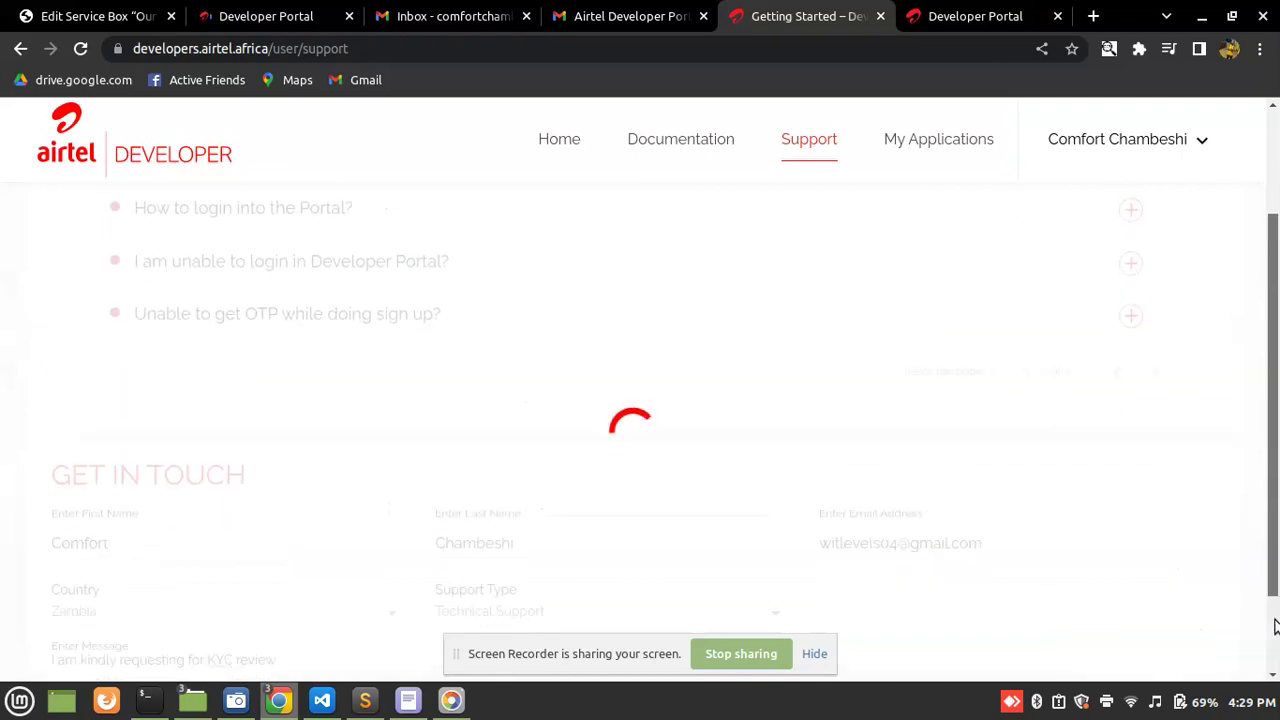
- Go back from the support page to Witlevels tuturials' Key Management page
drag(1273, 497, 1273, 633)
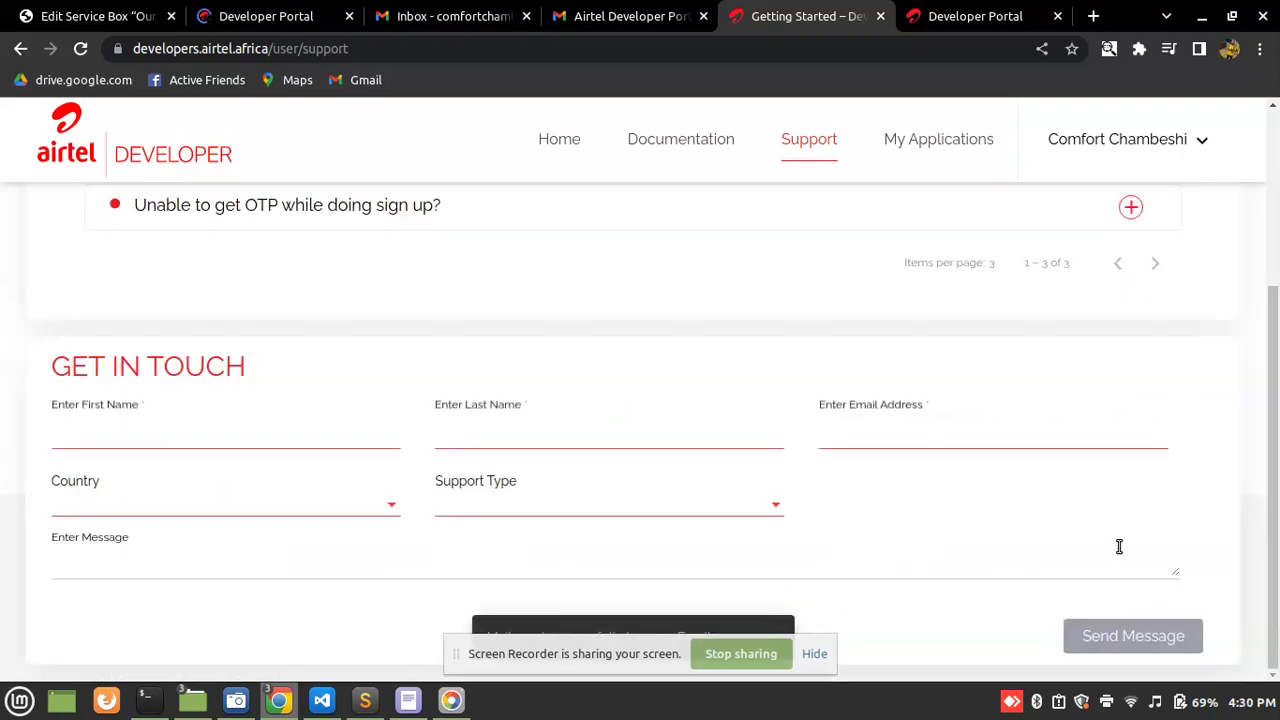
drag(1276, 440, 1277, 150)
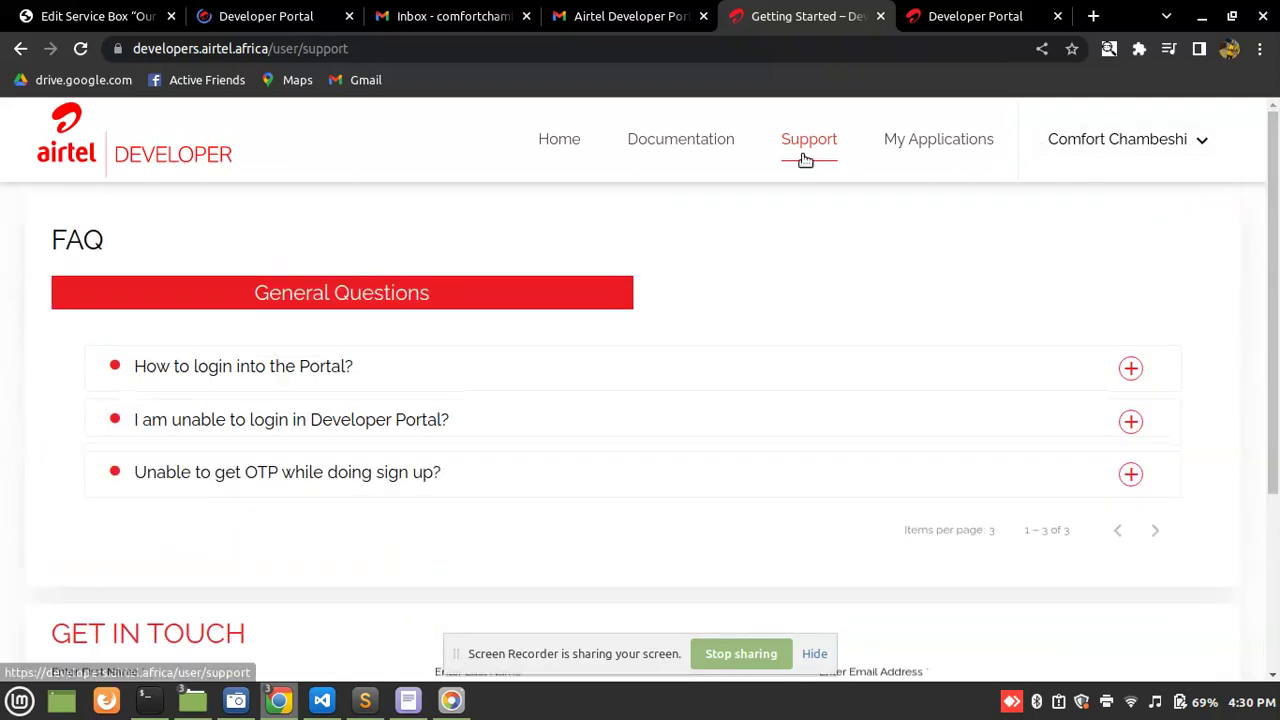
click(19, 54)
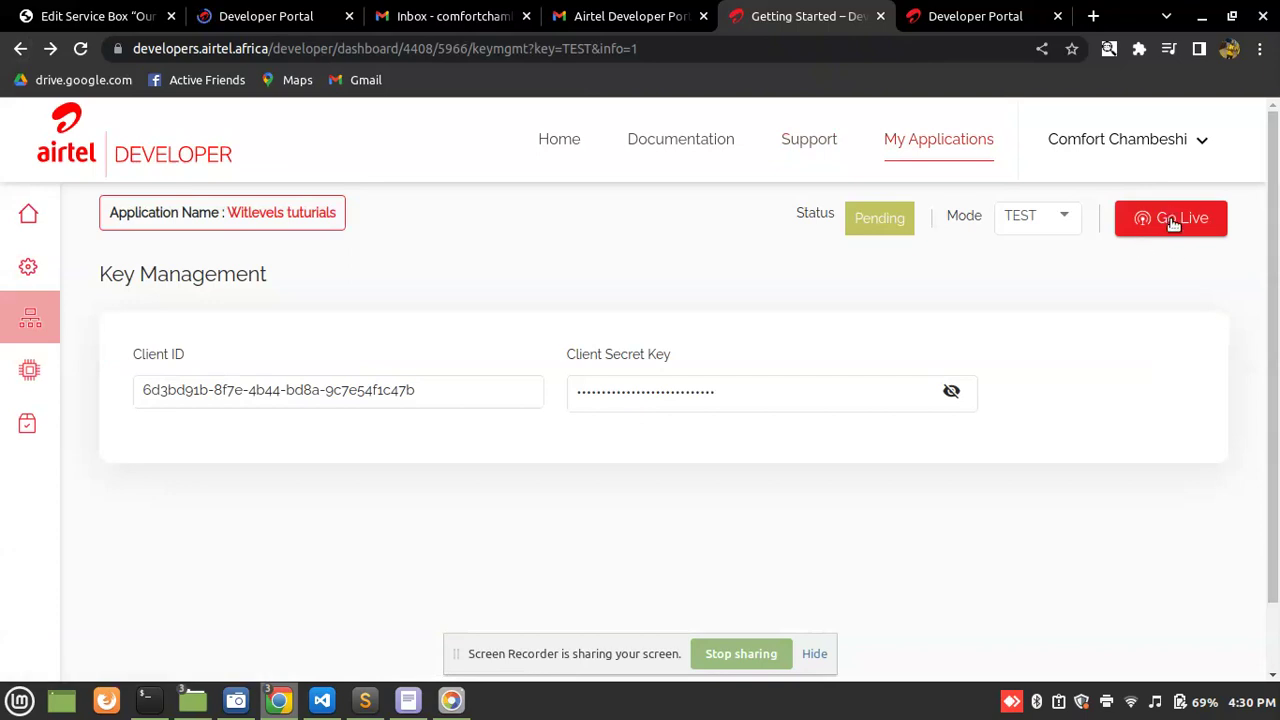
- From the Witlevels tuturials dashboard, open Go Live and choose Zambia as operating country
mouse_move(6, 277)
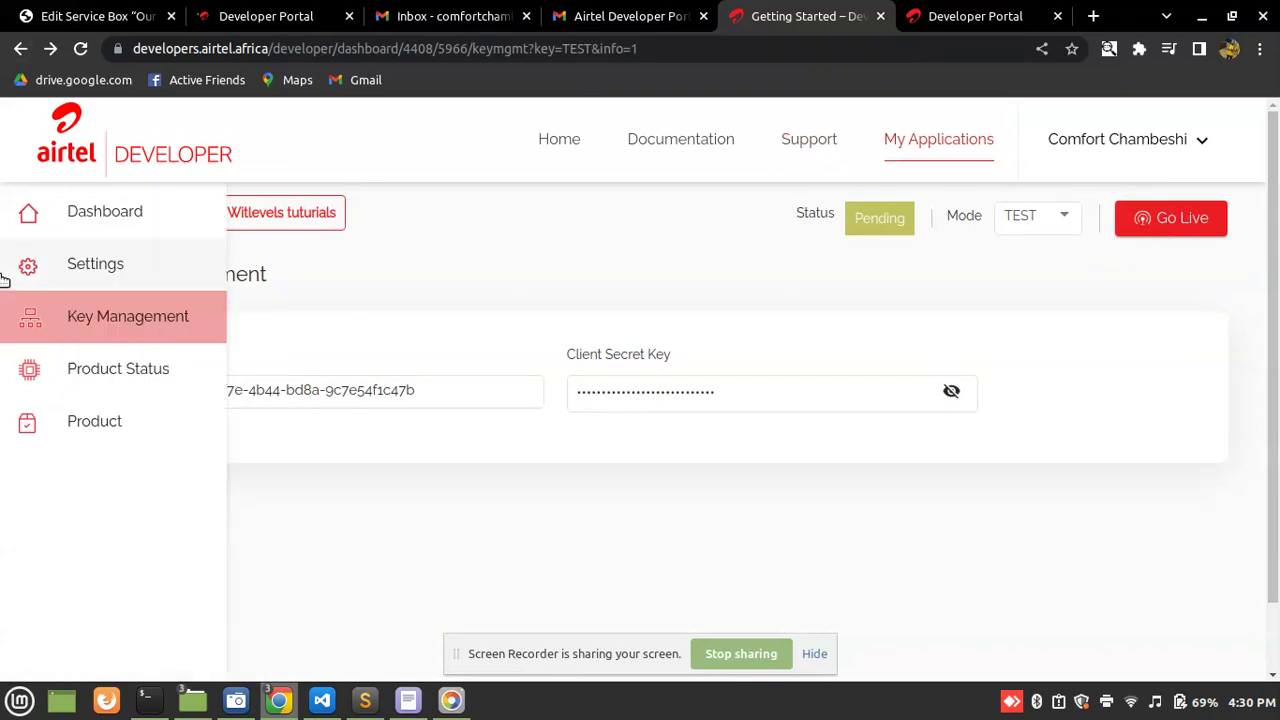
click(27, 215)
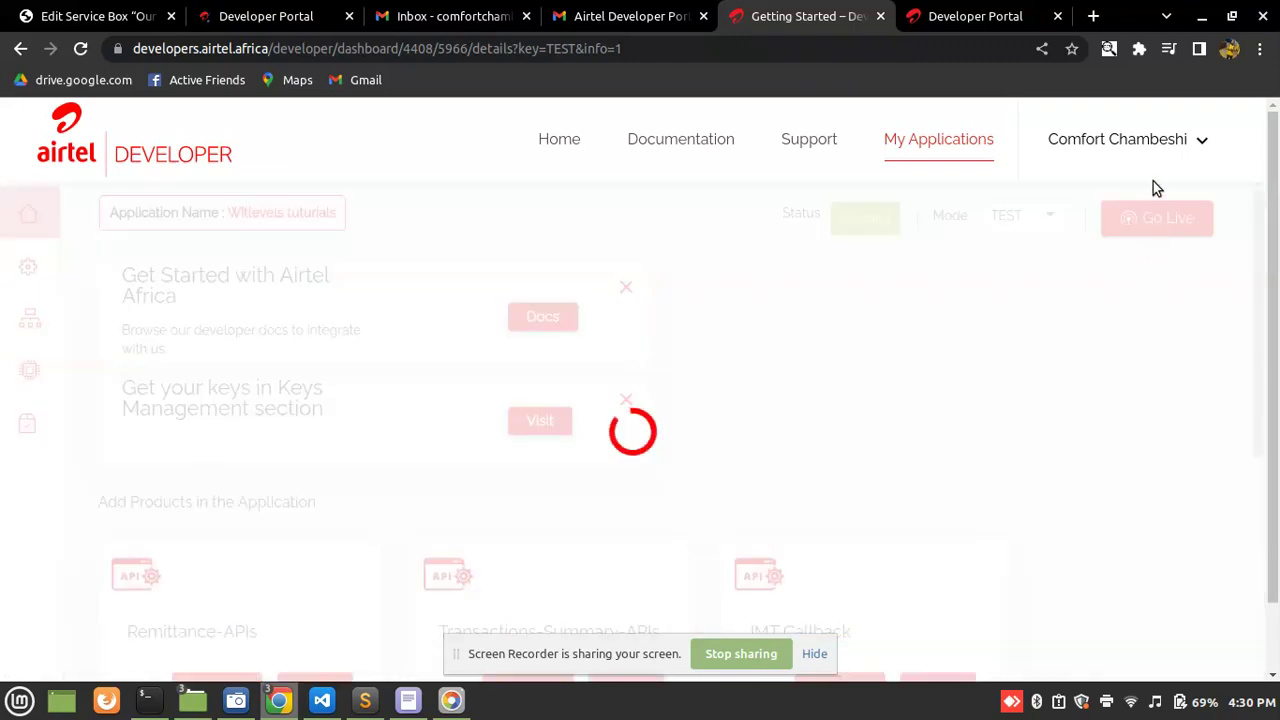
click(1142, 224)
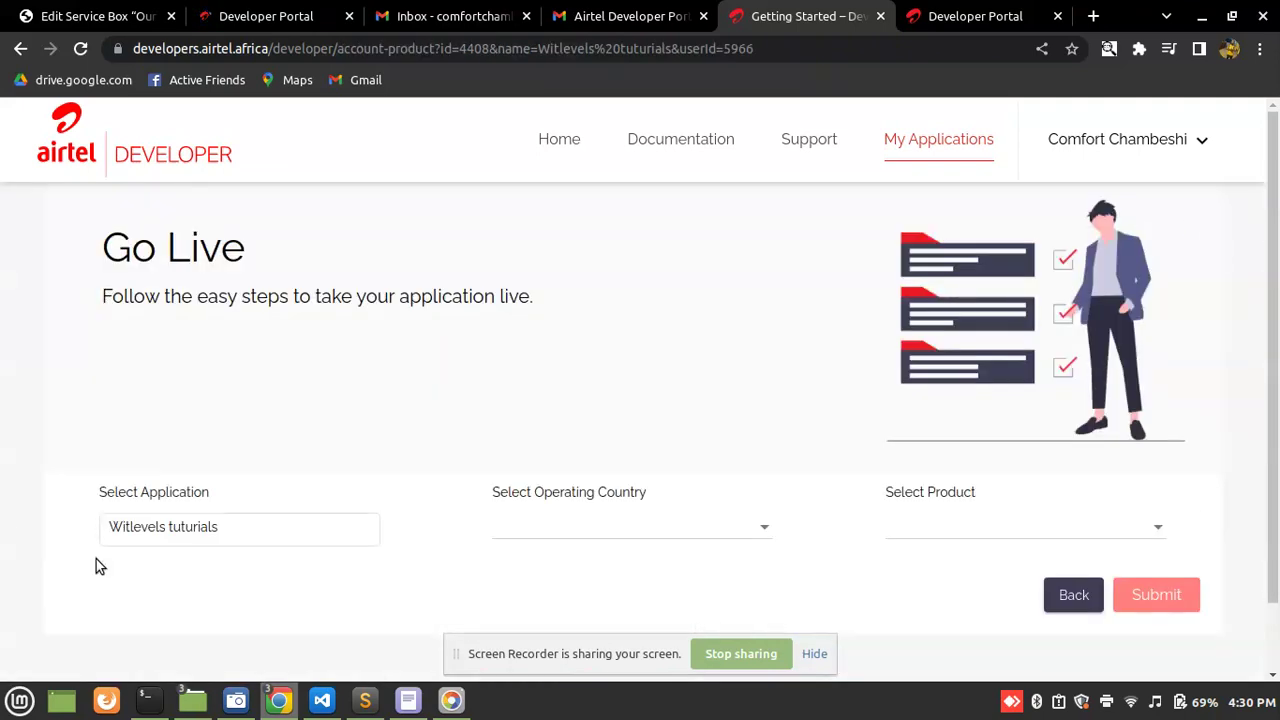
click(552, 529)
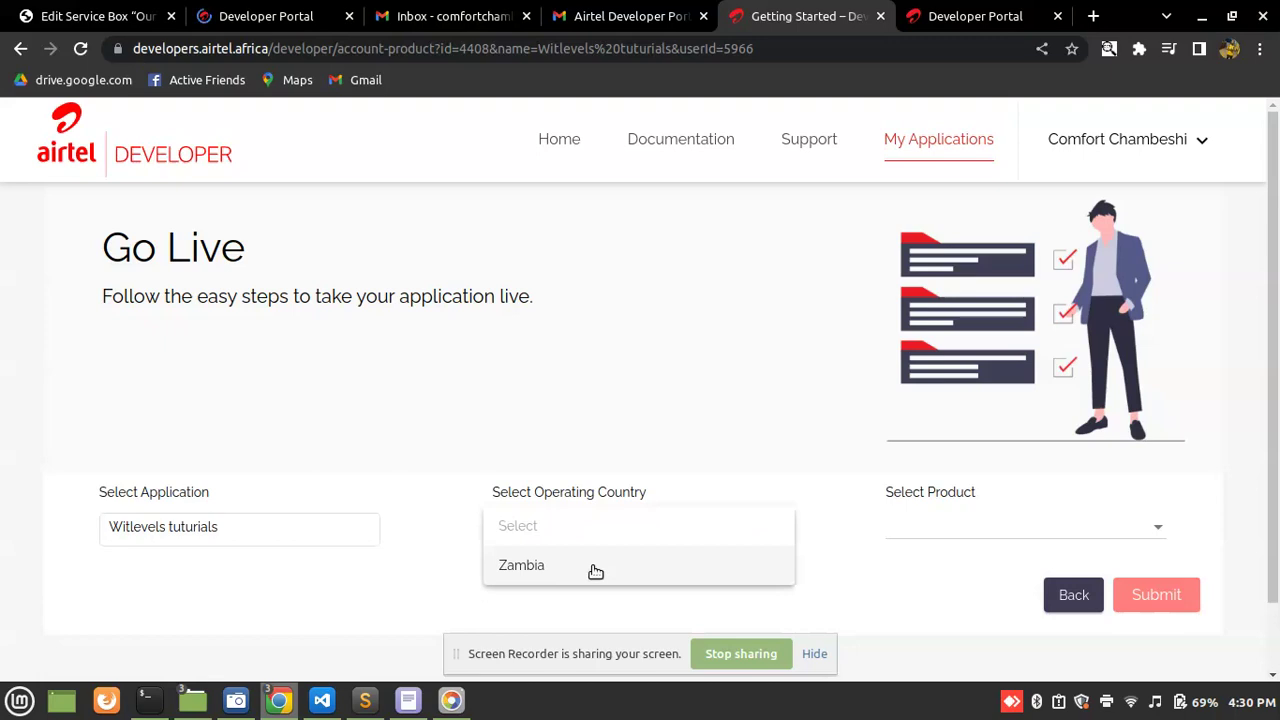
click(591, 571)
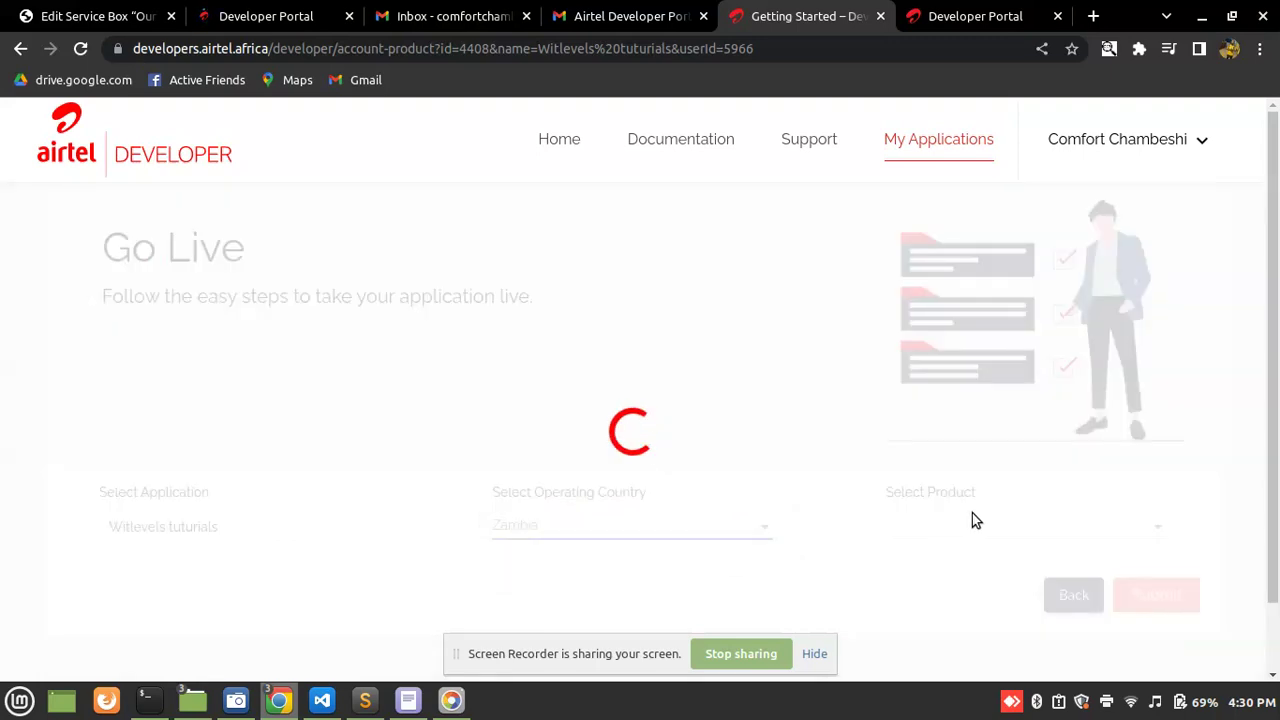
- Advance to the product choice and look over the Go Live form without selecting a product
click(1121, 535)
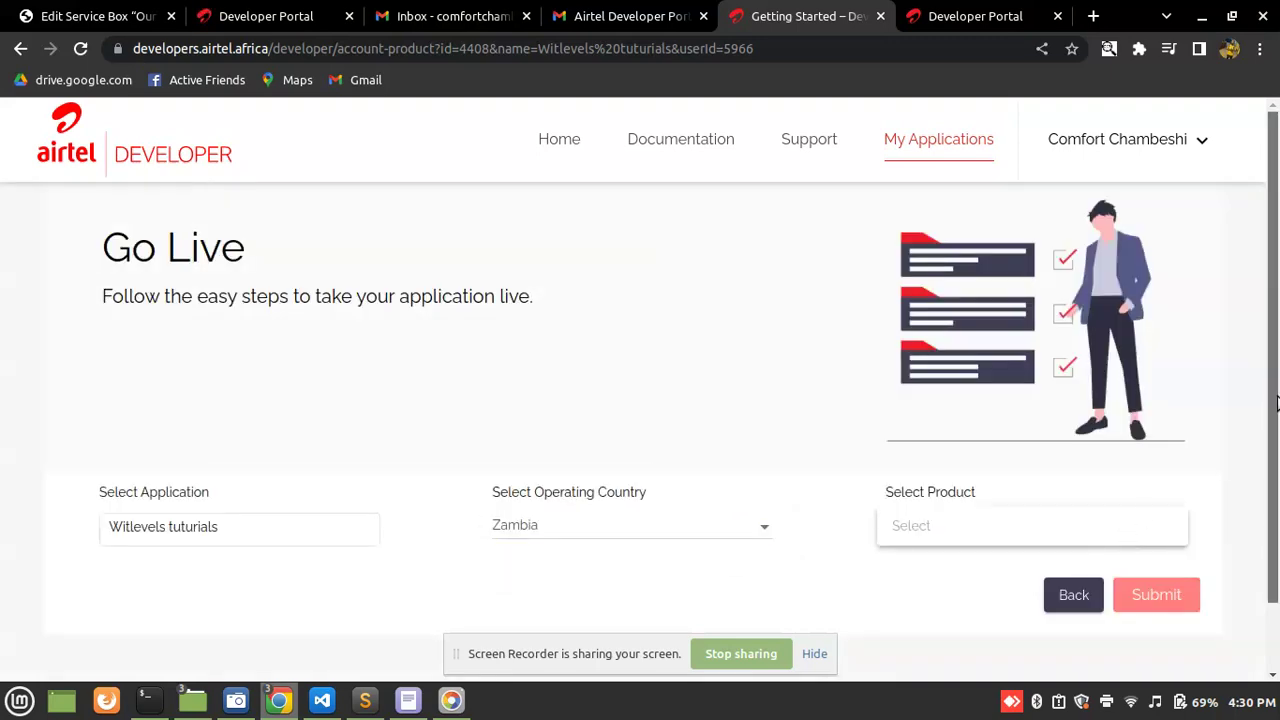
scroll(1270, 470, down, 1)
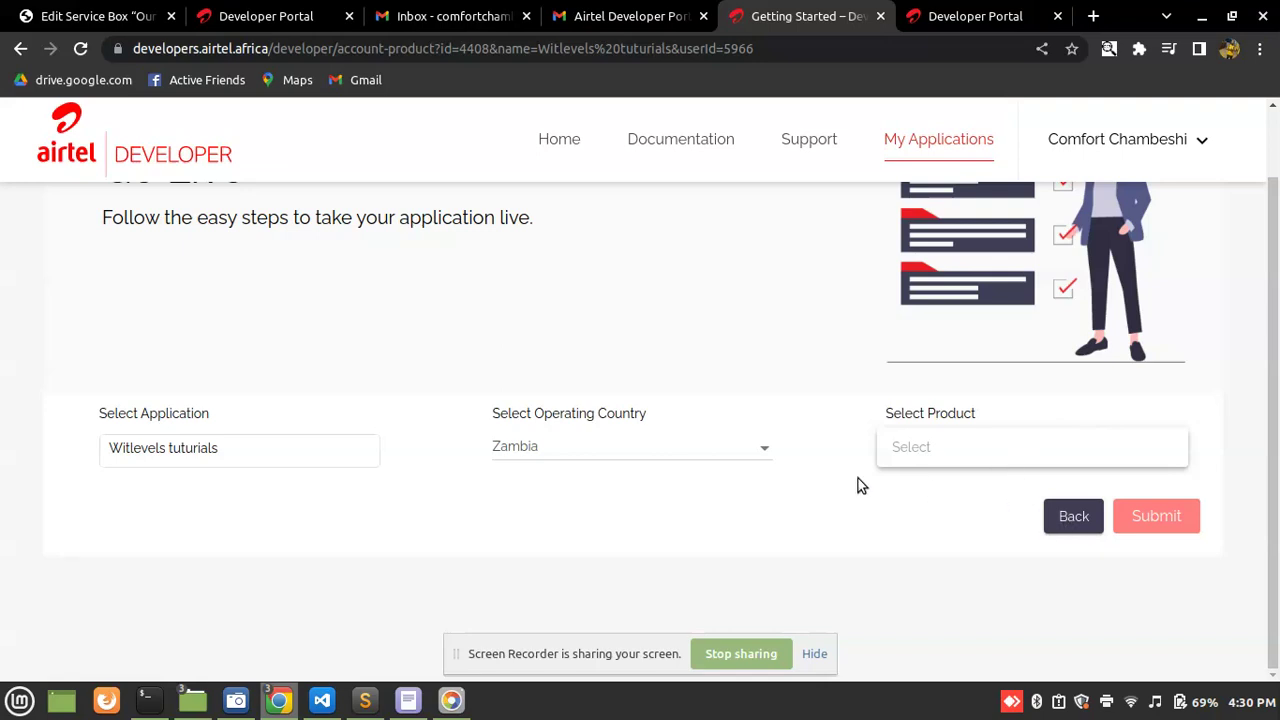
scroll(1272, 421, up, 1)
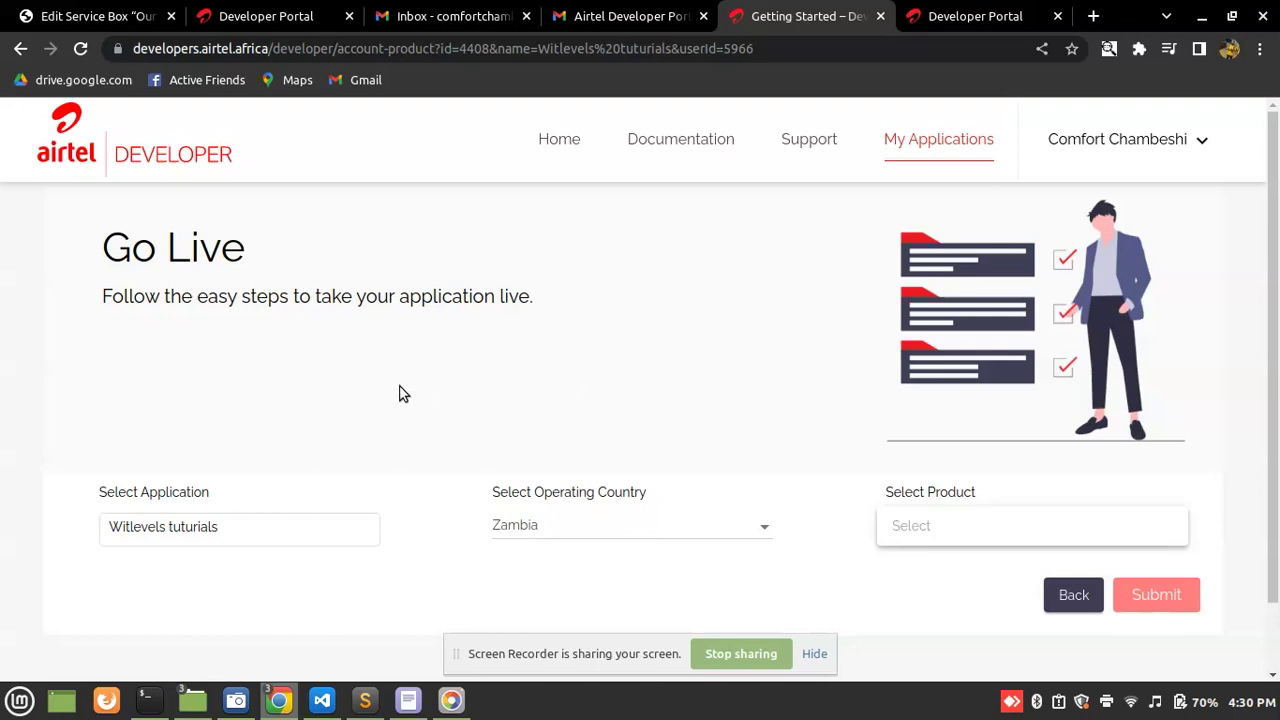
scroll(1276, 490, down, 2)
scroll(1276, 490, up, 2)
mouse_move(279, 706)
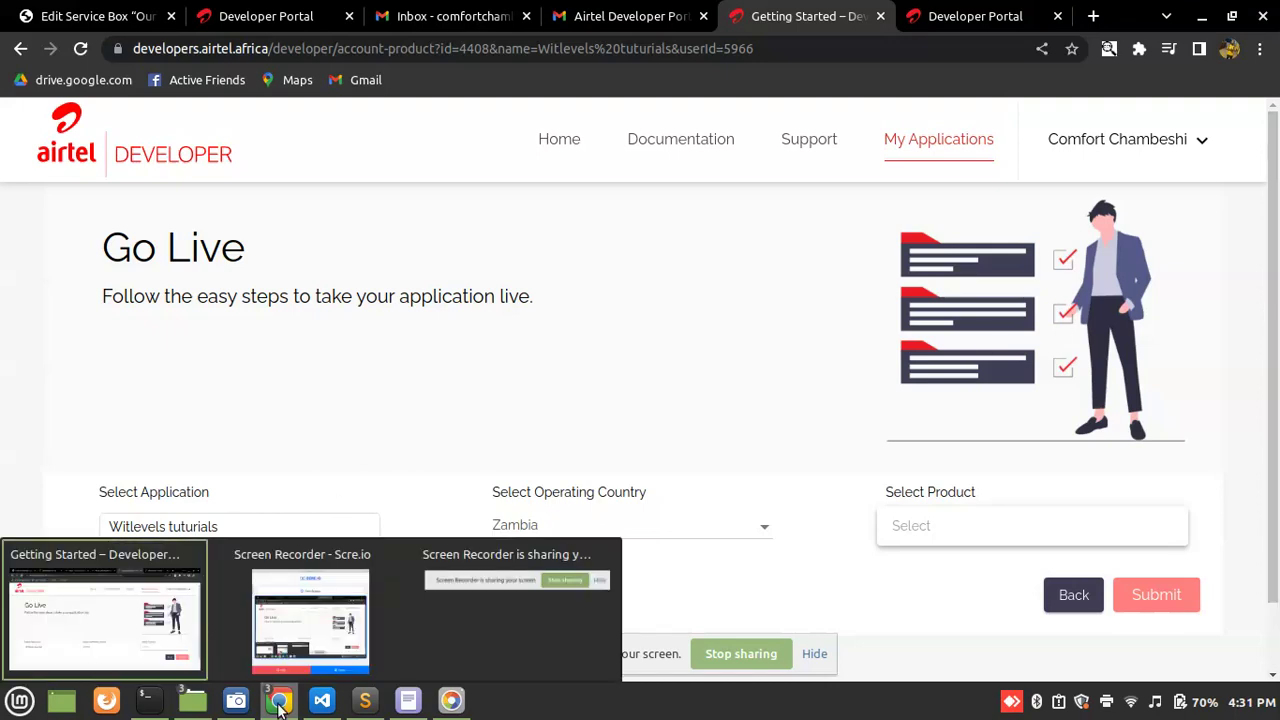